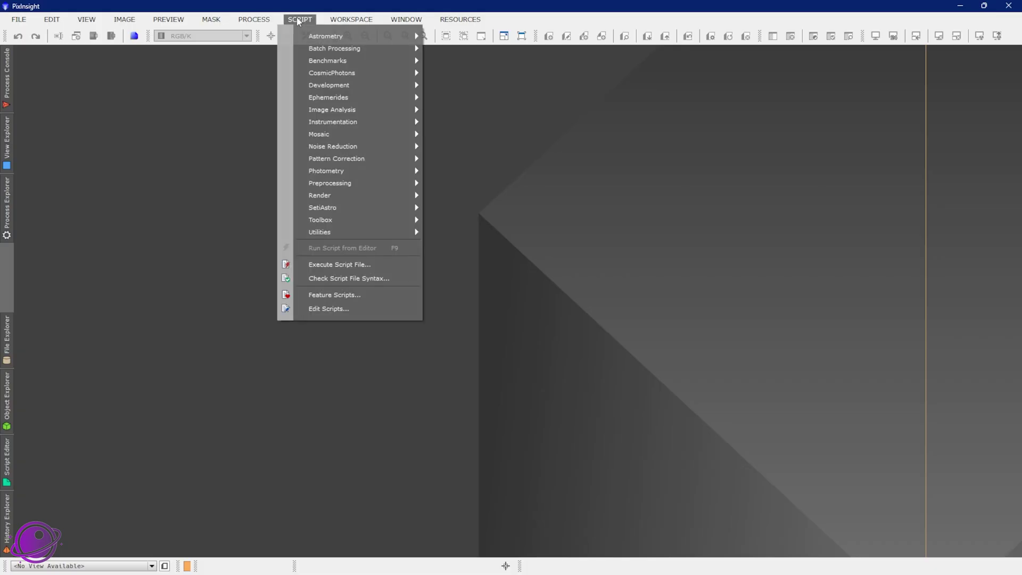
# - Open the Weighted Batch Preprocessing script and check how the dark groups match the flat frames
pyautogui.moveTo(334, 49)
pyautogui.click(452, 160)
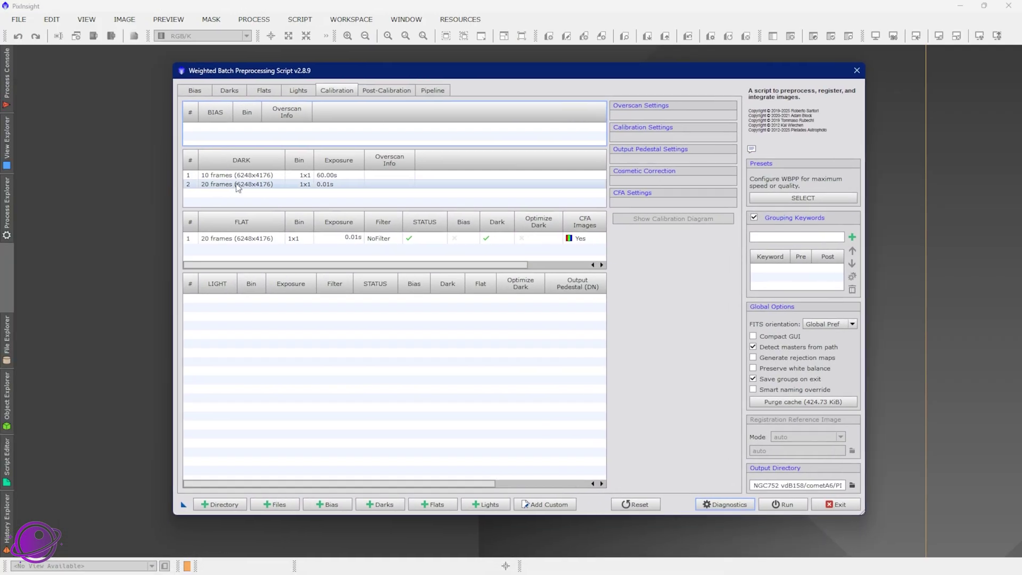
pyautogui.click(237, 185)
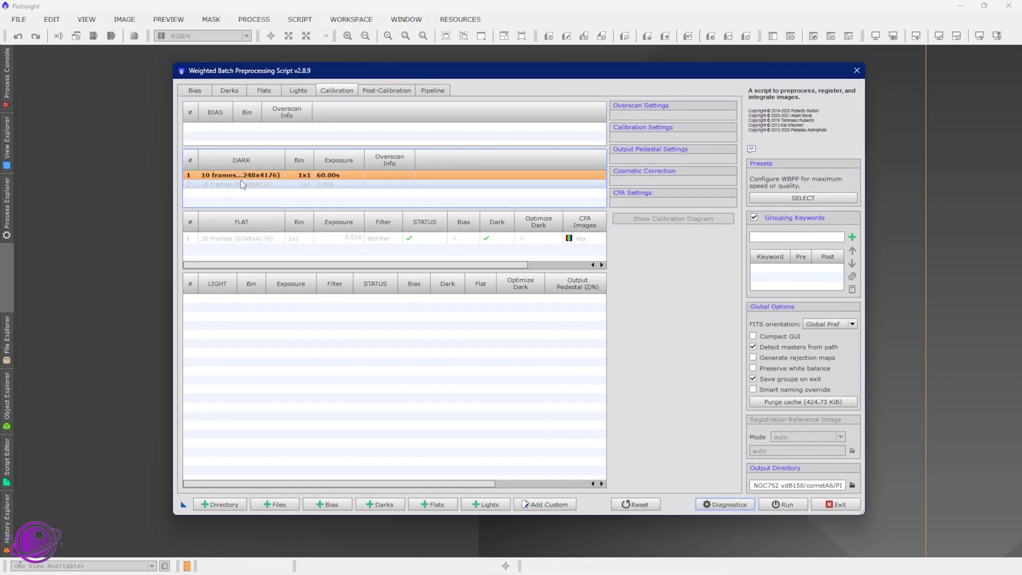
pyautogui.click(504, 241)
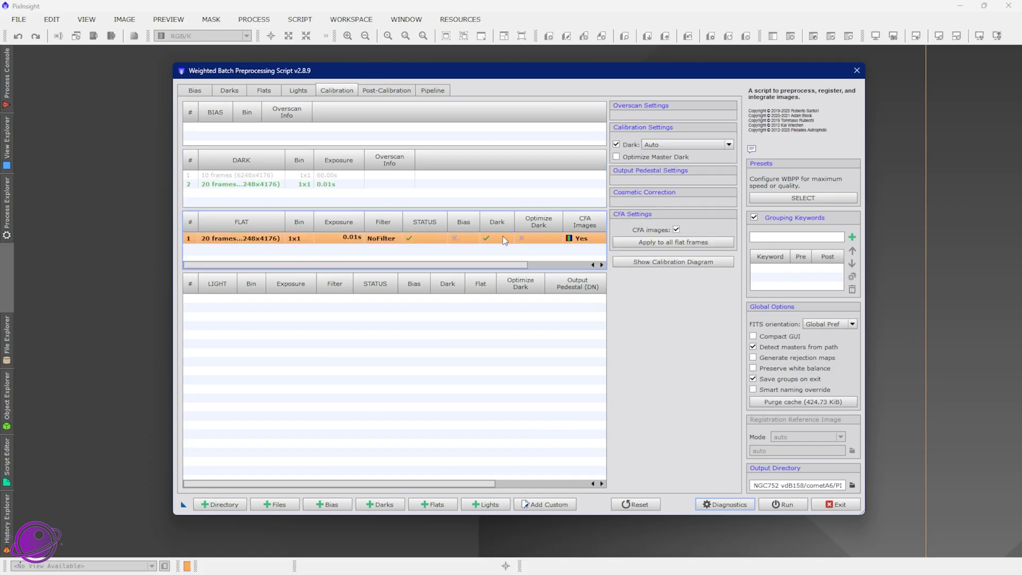
# - Add the 100 light frames with 60-second exposure to the preprocessing script
pyautogui.click(296, 91)
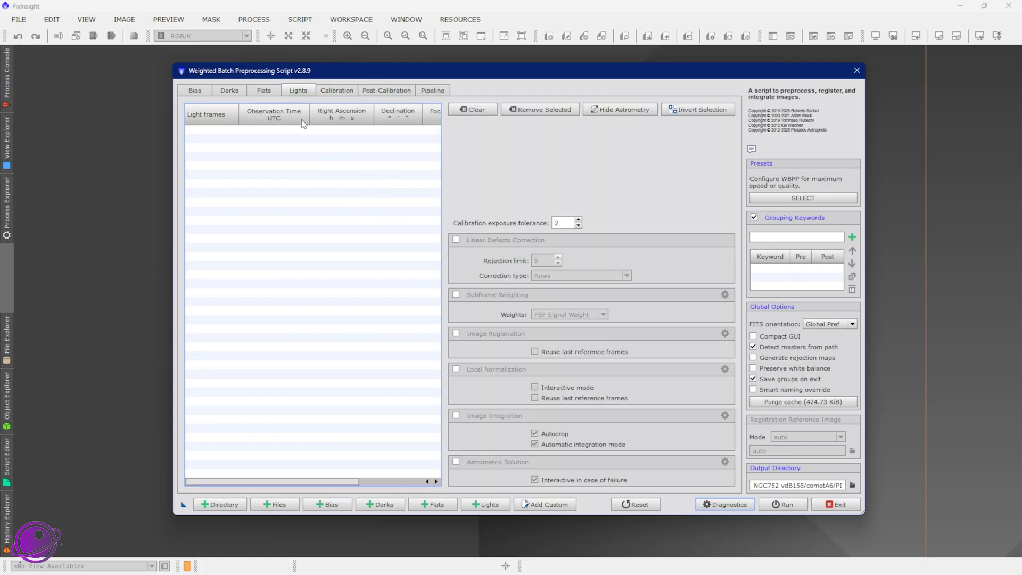
pyautogui.click(486, 504)
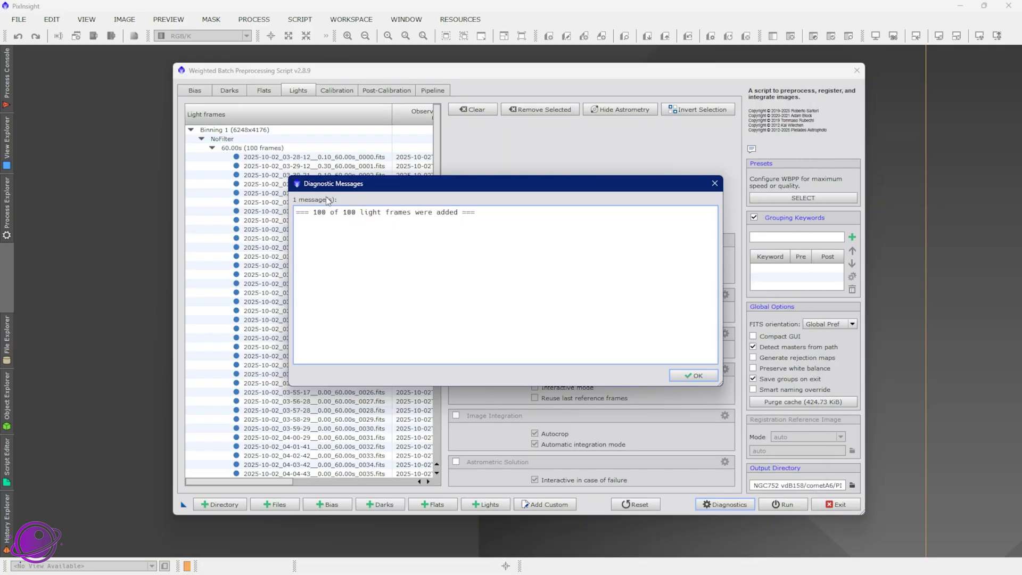
pyautogui.moveTo(296, 212); pyautogui.dragTo(421, 212)
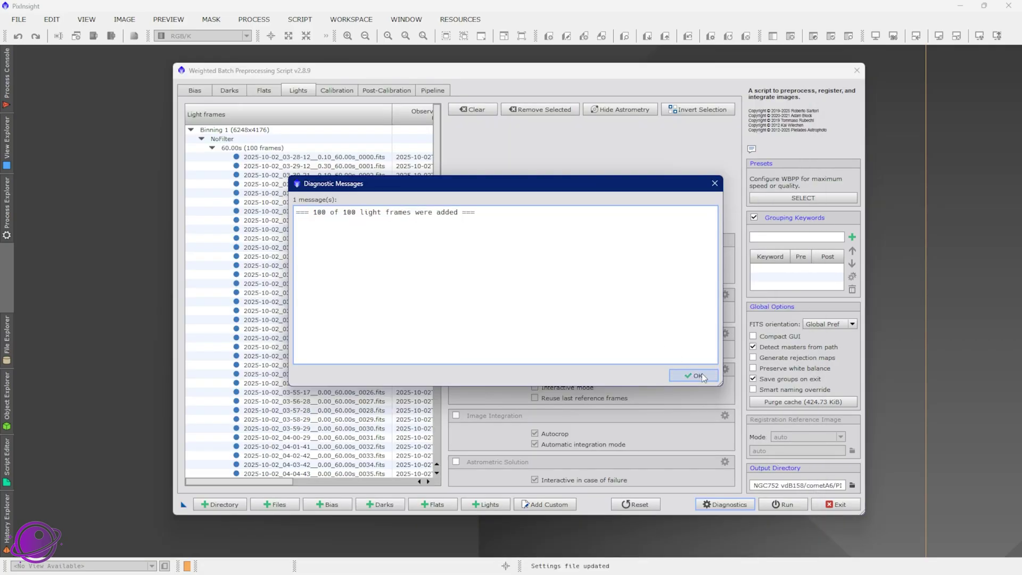
pyautogui.click(693, 375)
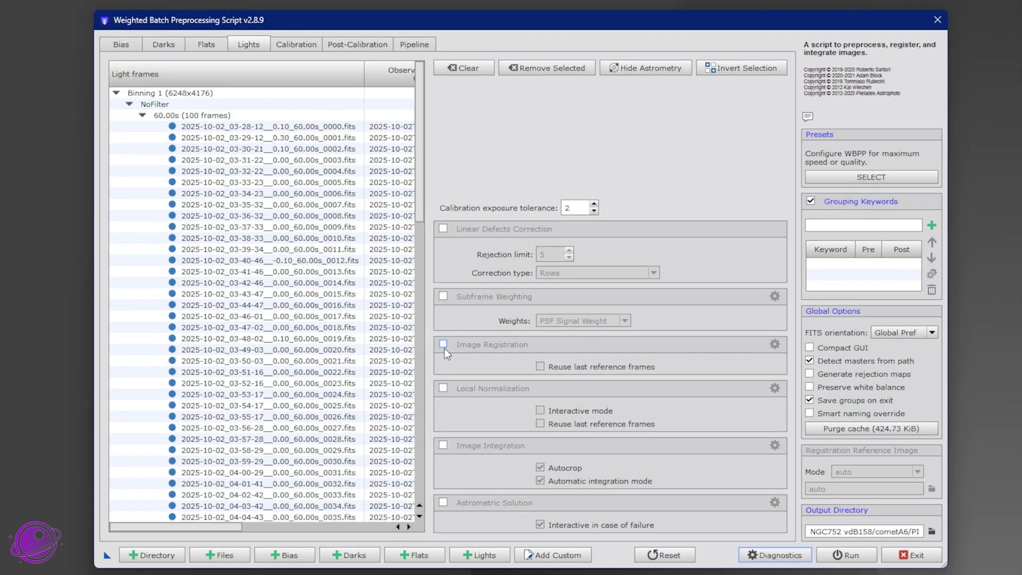
# - Enable Image Registration and Image Integration for the light frames, with Autocrop turned off
pyautogui.click(446, 341)
pyautogui.click(444, 447)
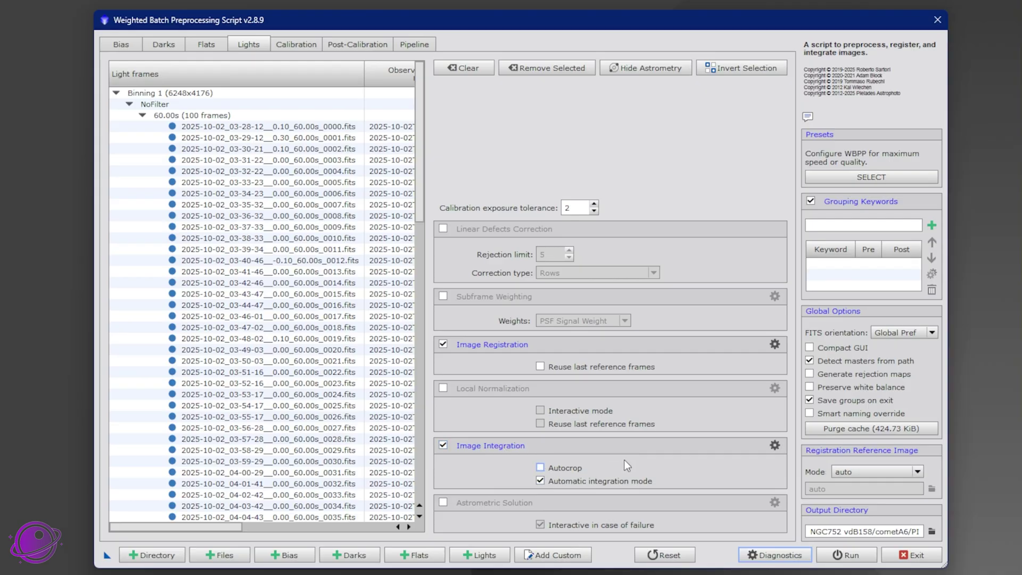
# - Review the loaded dark and flat frames and the calibration settings of the 60-second light frame group
pyautogui.click(168, 44)
pyautogui.click(204, 45)
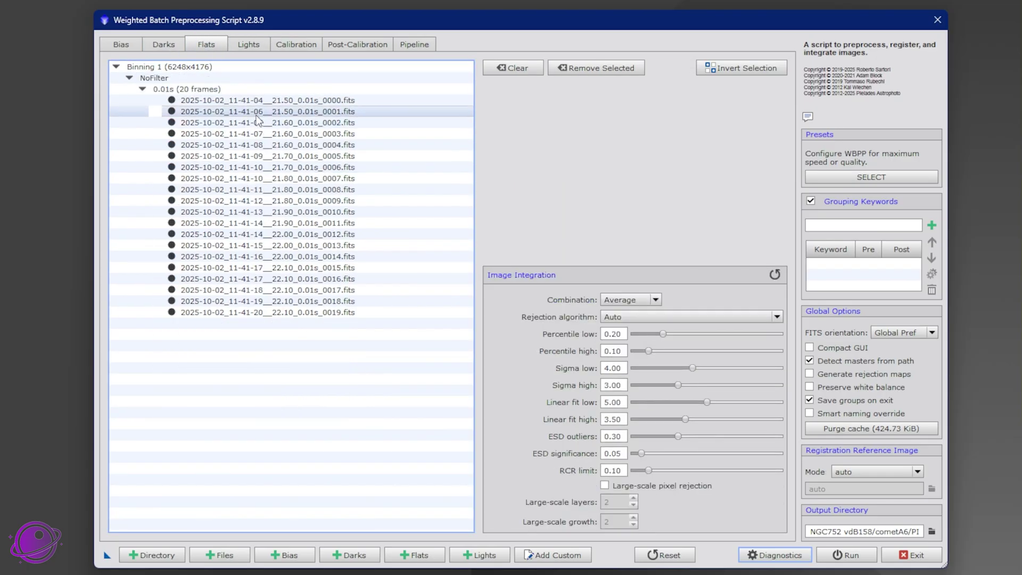
pyautogui.click(307, 47)
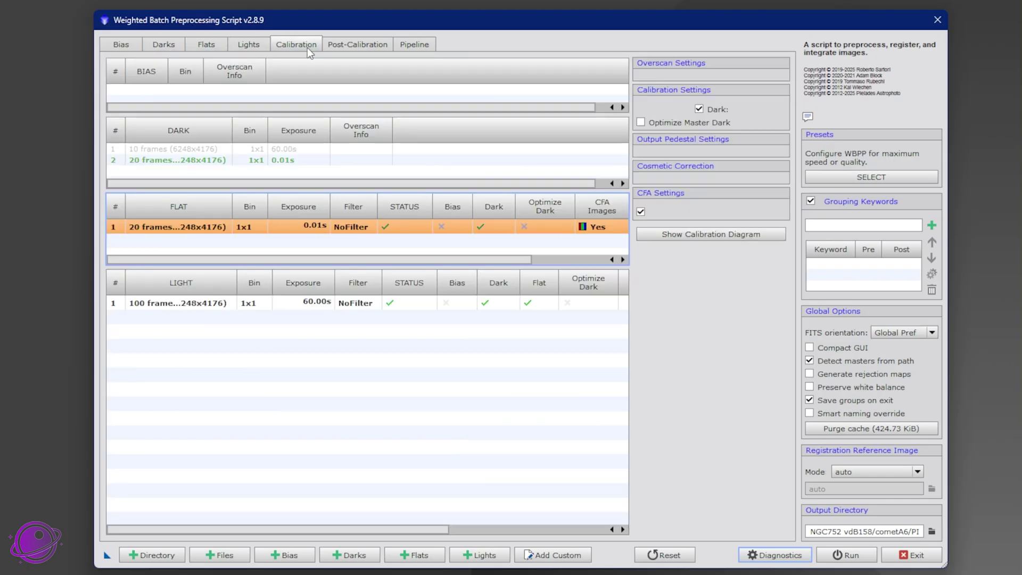
pyautogui.click(234, 303)
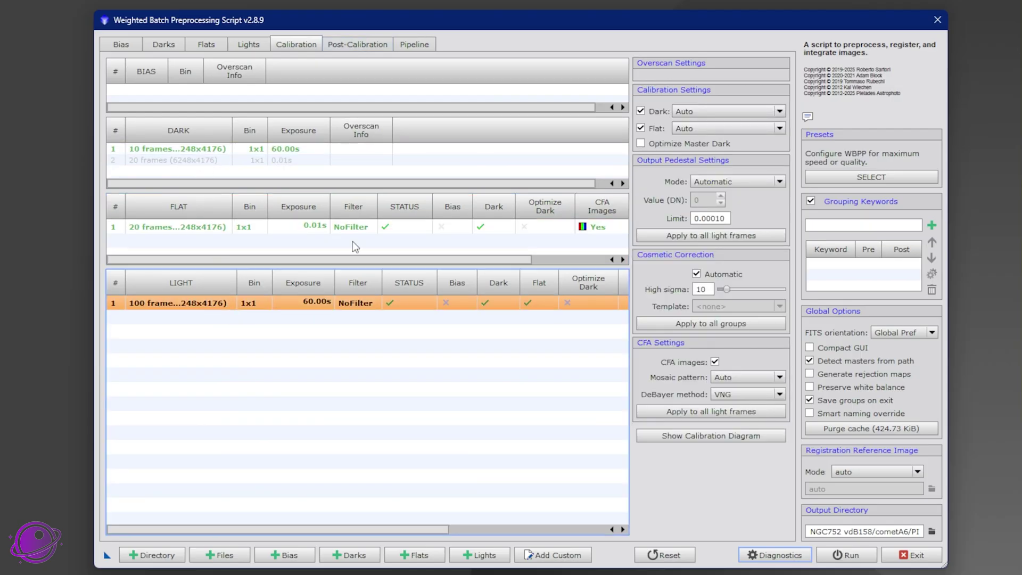
# - Review the post-calibration settings, the pipeline's list of operations and the output directory
pyautogui.click(351, 46)
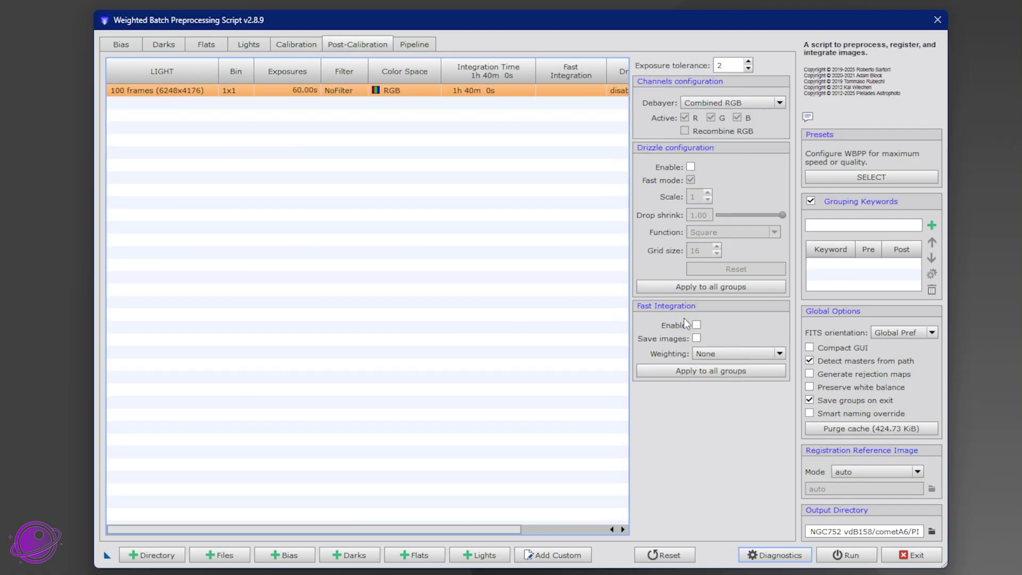
pyautogui.click(410, 42)
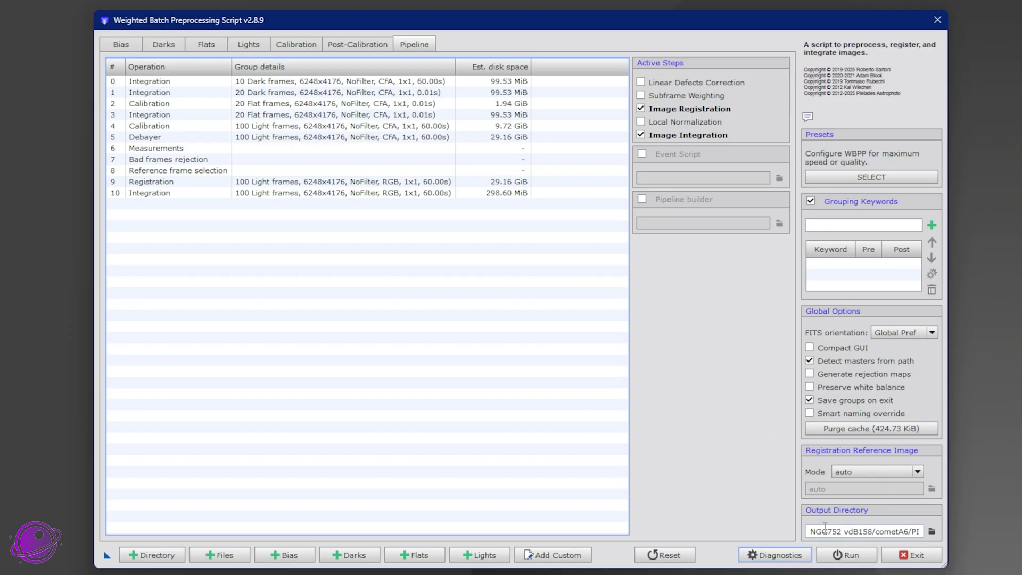
pyautogui.moveTo(829, 527); pyautogui.dragTo(927, 529)
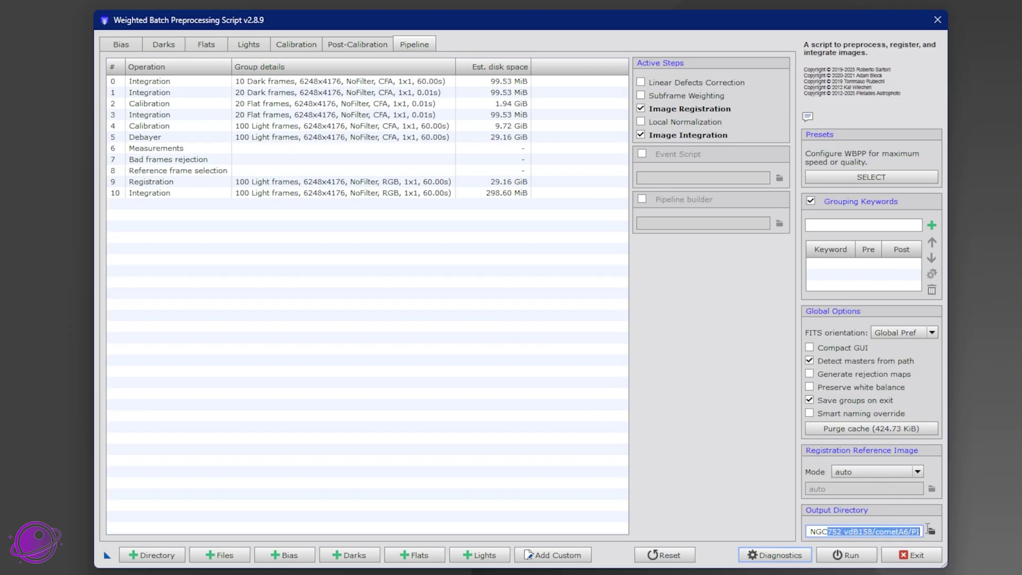
pyautogui.click(920, 530)
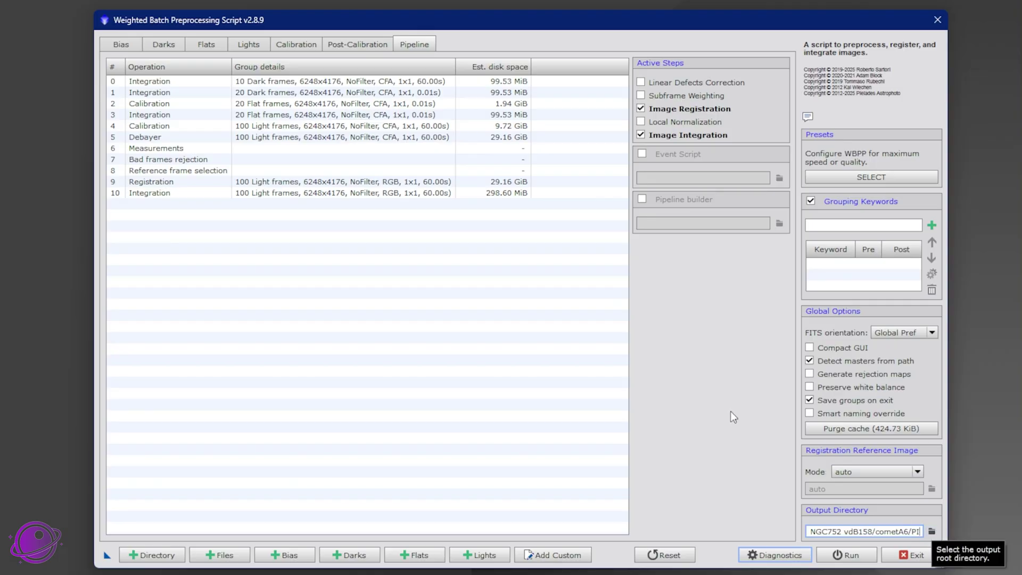
pyautogui.click(319, 182)
# - Run the batch preprocessing past the diagnostic messages, then close the finished execution monitor and Smart Report
pyautogui.click(865, 559)
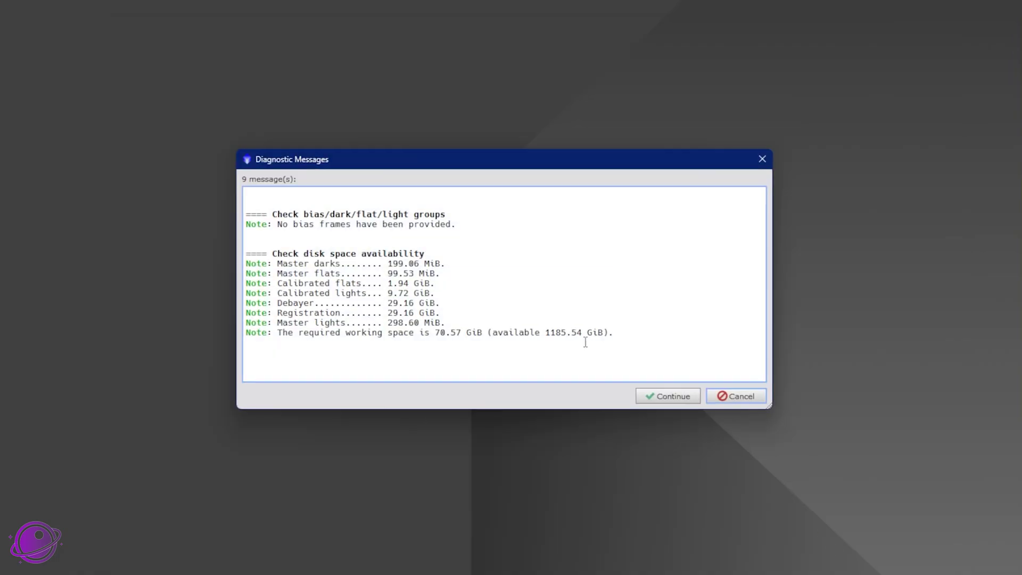
pyautogui.click(665, 396)
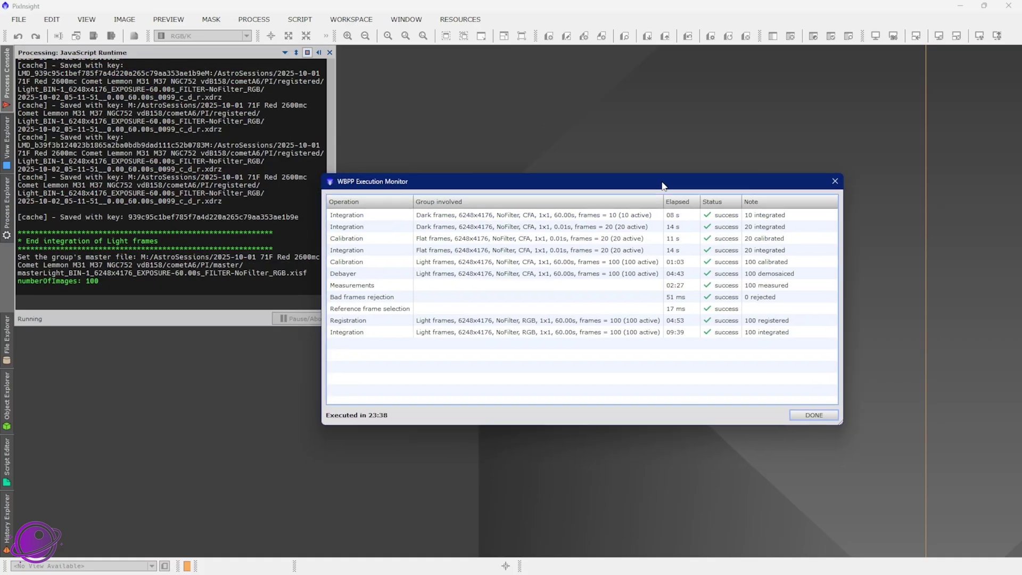
pyautogui.moveTo(663, 185); pyautogui.dragTo(675, 160)
pyautogui.click(822, 388)
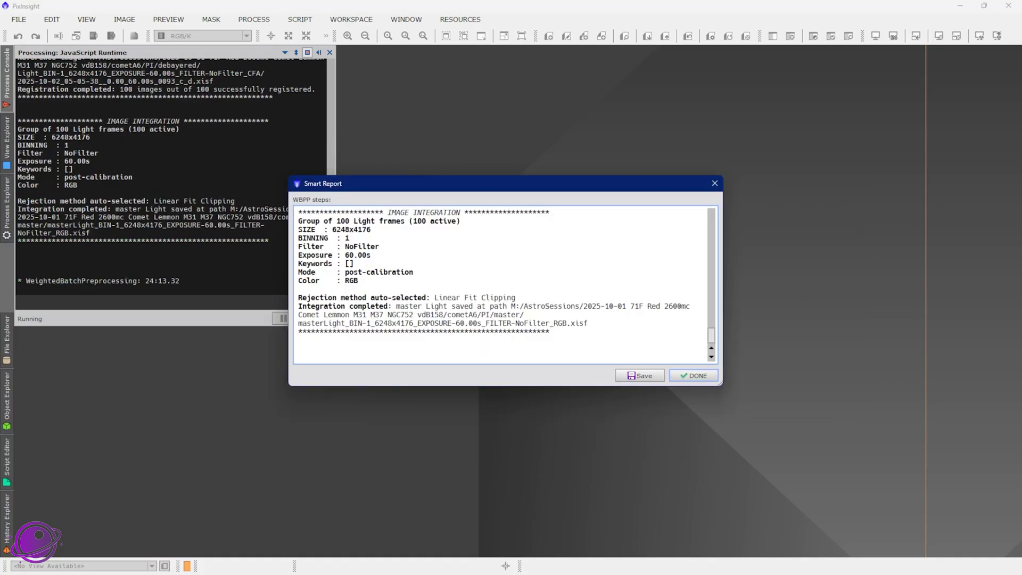
pyautogui.click(693, 376)
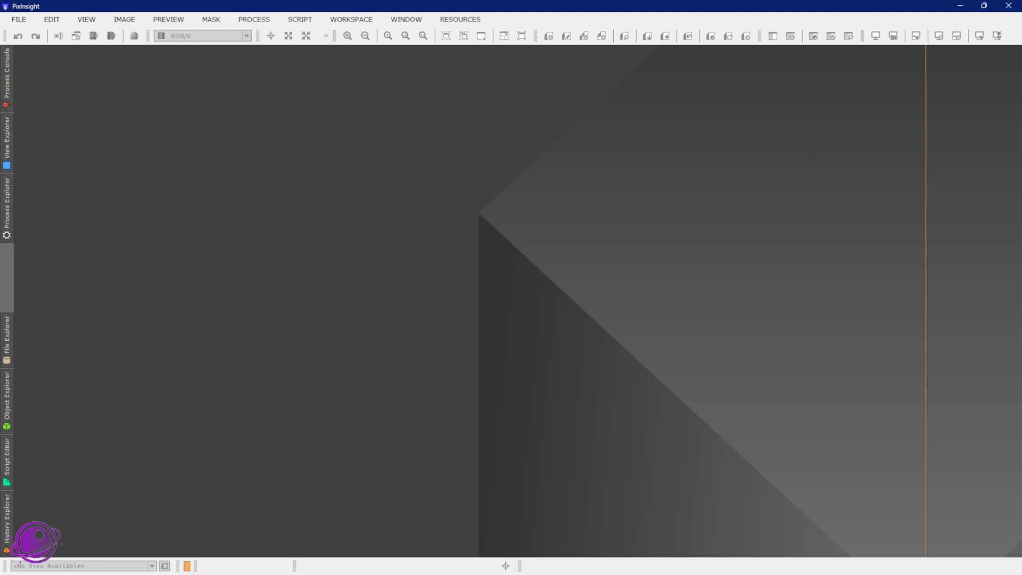
# - Check the calibrated and registered output folders in File Explorer, then return to PixInsight and close the preprocessing script
pyautogui.hotkey('alt', 'Tab')
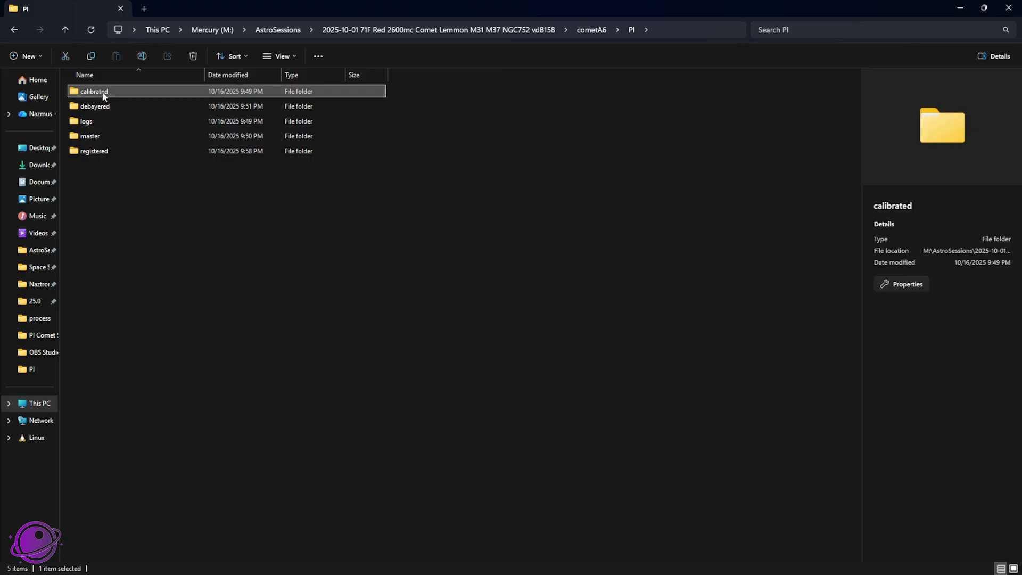
pyautogui.click(114, 153)
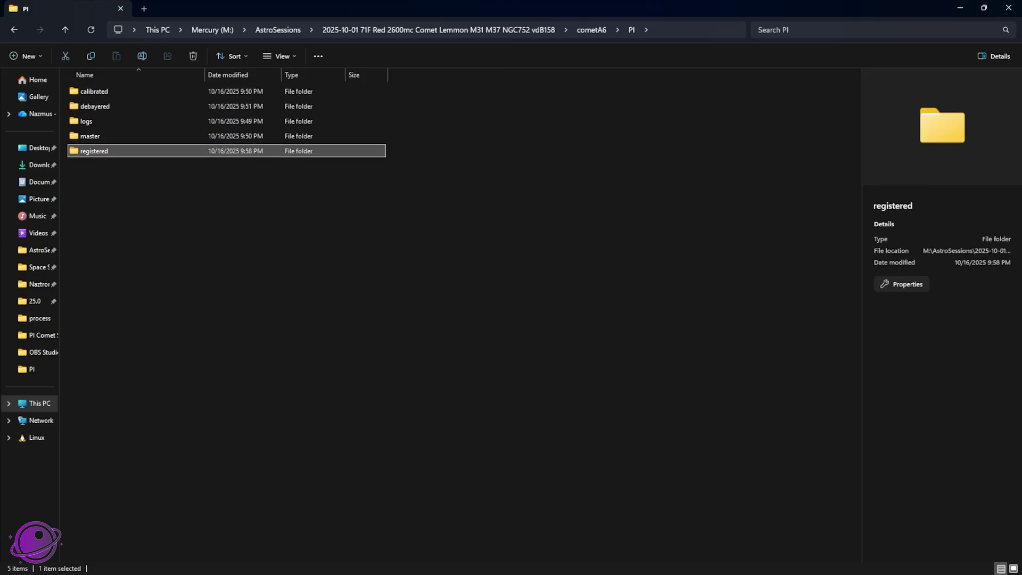
pyautogui.hotkey('alt', 'Tab')
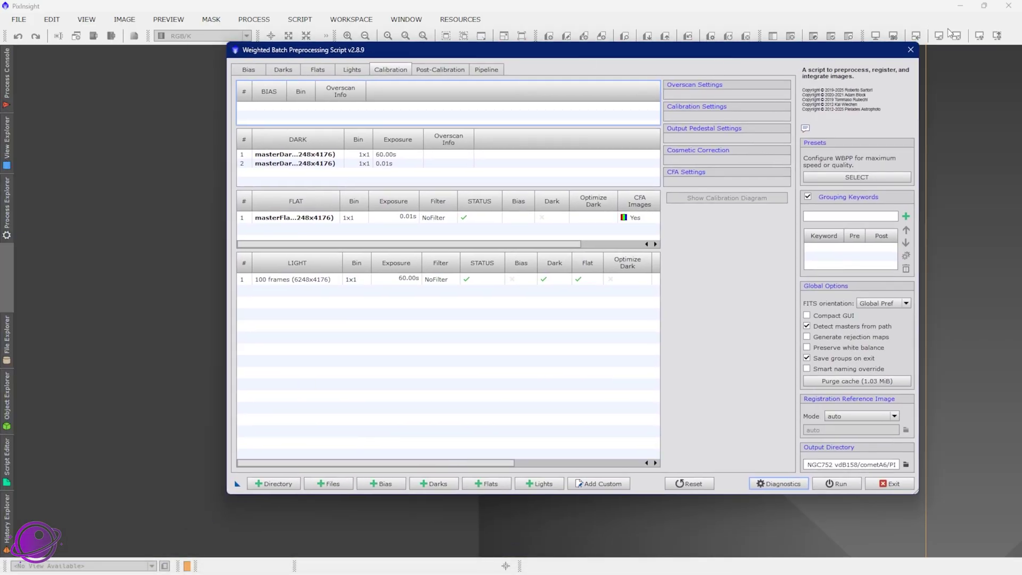
pyautogui.click(911, 49)
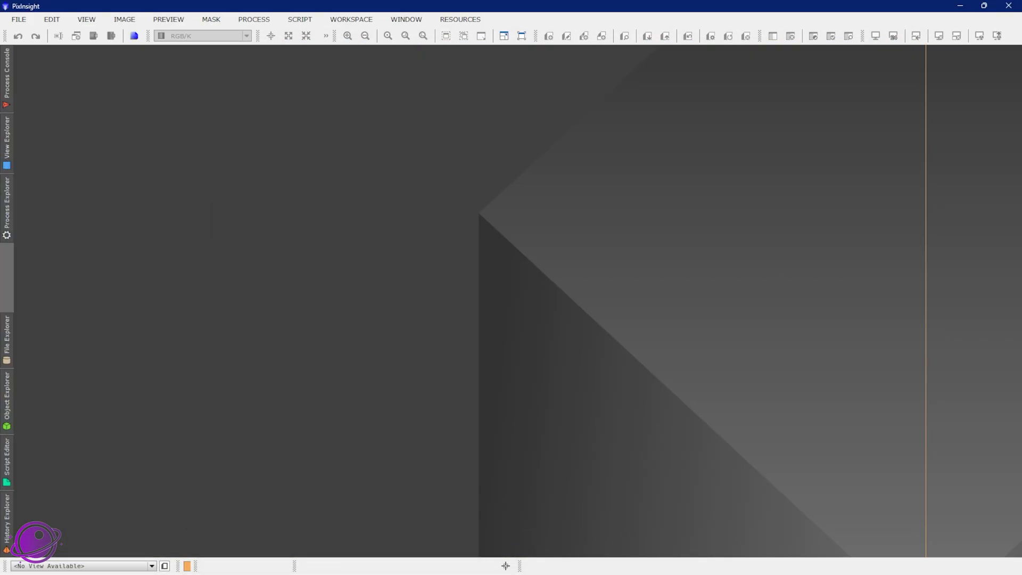
# - Open the masterLight RGB .xisf file from File Explorer's master folder in PixInsight and minimize File Explorer
pyautogui.hotkey('alt', 'Tab')
pyautogui.doubleClick(445, 7)
pyautogui.doubleClick(580, 274)
pyautogui.moveTo(583, 275); pyautogui.dragTo(197, 245)
pyautogui.moveTo(953, 152); pyautogui.dragTo(729, 192)
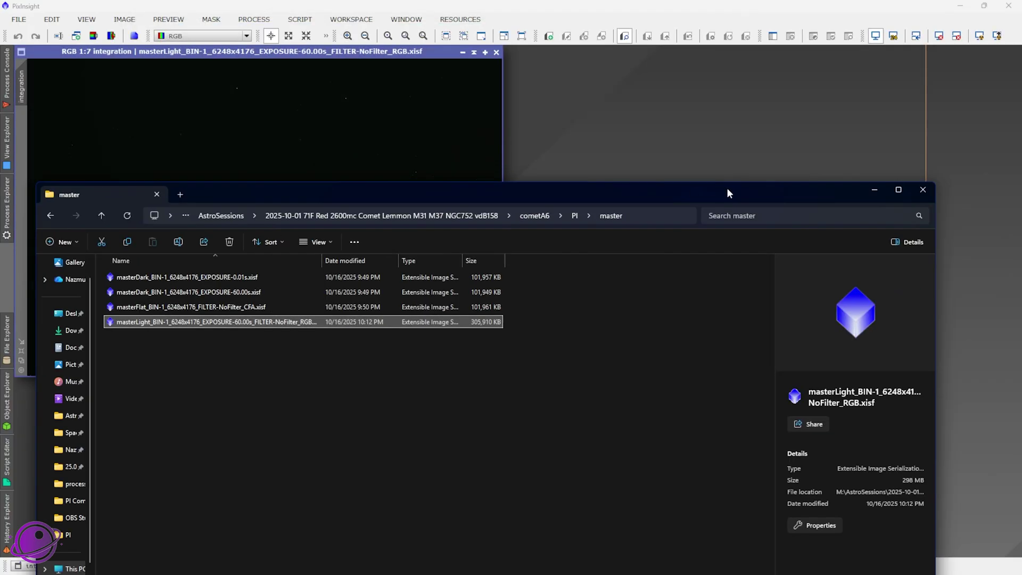
pyautogui.click(874, 190)
# - Bring the saved process icons onto the workspace and auto-stretch the master light using ScreenTransferFunction with unlinked RGB channels
pyautogui.rightClick(734, 166)
pyautogui.click(782, 323)
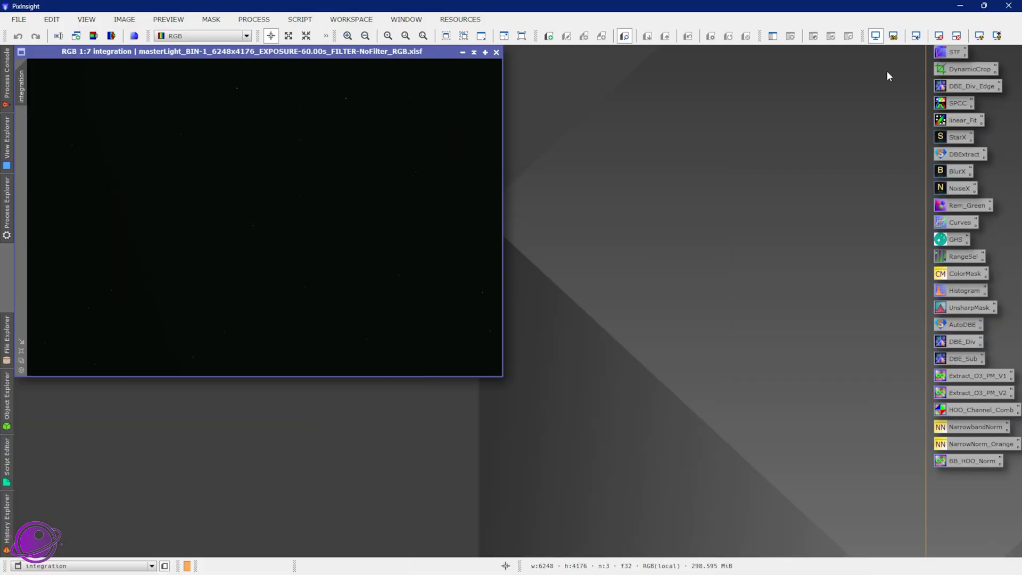
pyautogui.doubleClick(952, 57)
pyautogui.hotkey('ctrl', 'a')
pyautogui.moveTo(404, 53); pyautogui.dragTo(432, 90)
pyautogui.click(508, 86)
pyautogui.click(510, 111)
# - Examine the stars and the comet's core up close in the stretched master light
pyautogui.scroll(-3, 410, 282)
pyautogui.scroll(6, 330, 257)
pyautogui.scroll(3, 331, 221)
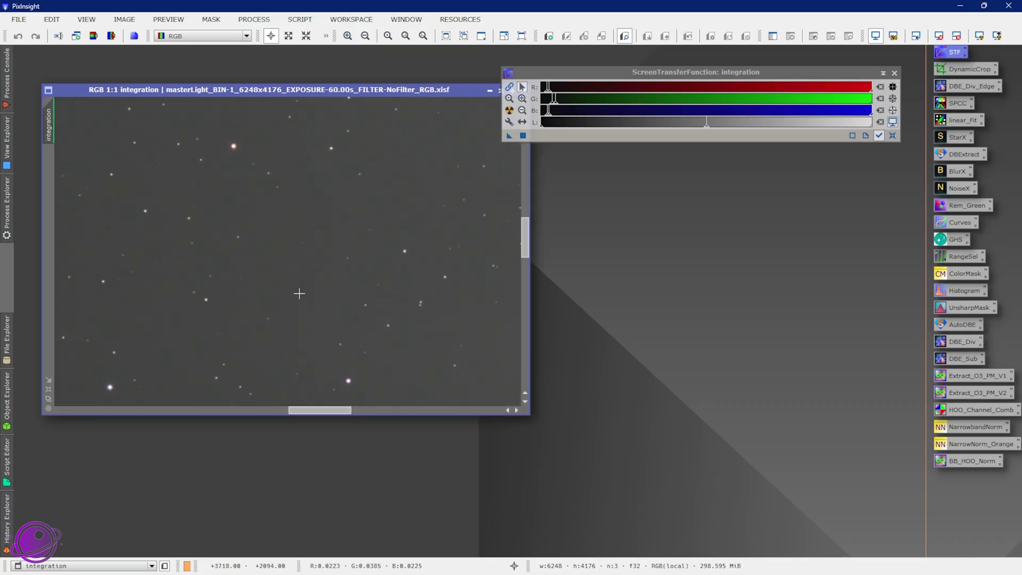
pyautogui.hscroll(10, 411, 289)
pyautogui.scroll(-3, 392, 258)
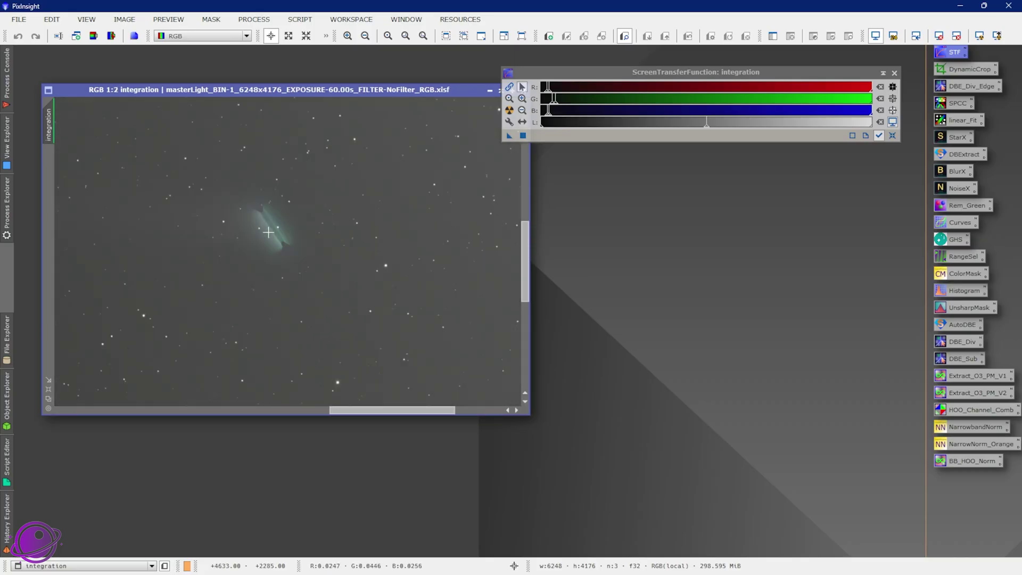
pyautogui.scroll(-6, 277, 238)
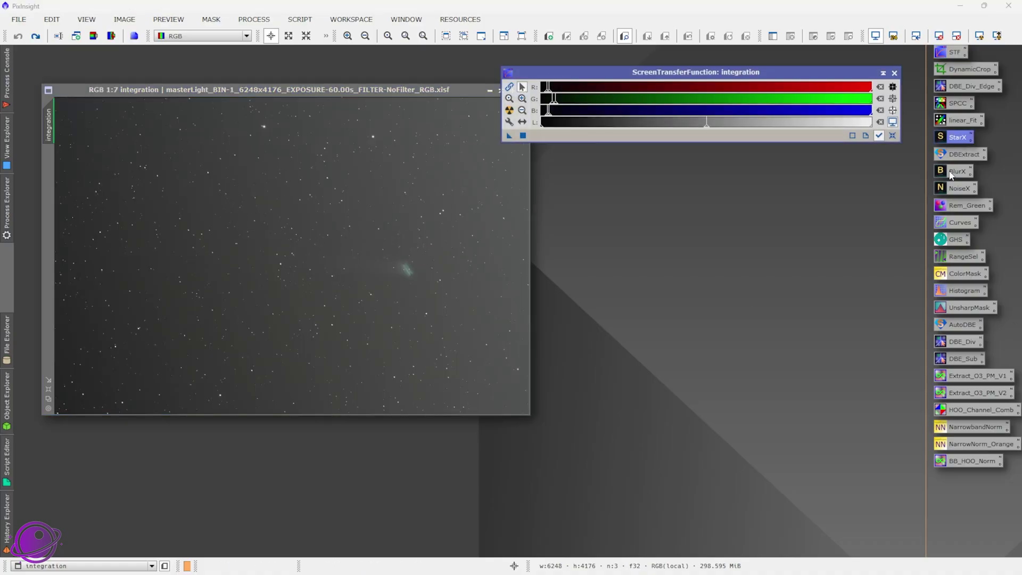
# - Apply StarXTerminator to the master light with Generate Star Image, Unscreen Stars and Large Overlap enabled
pyautogui.doubleClick(953, 137)
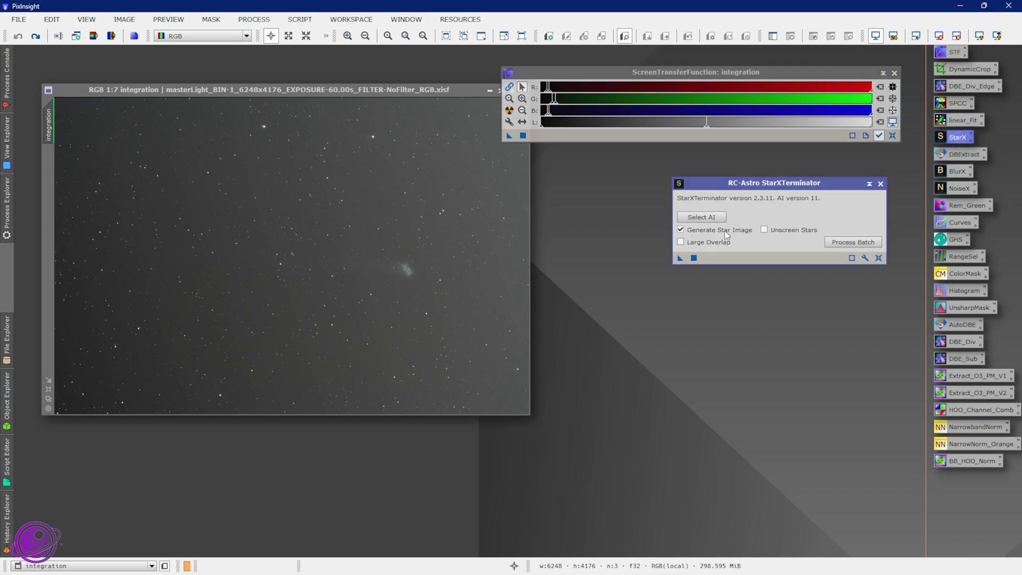
pyautogui.click(254, 19)
pyautogui.moveTo(341, 464)
pyautogui.click(504, 490)
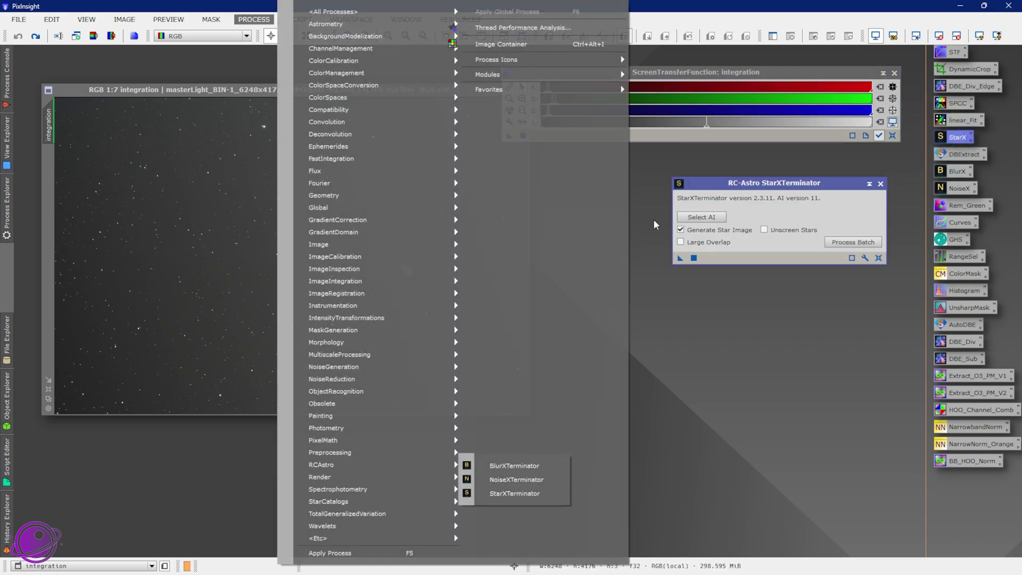
pyautogui.moveTo(706, 188); pyautogui.dragTo(623, 181)
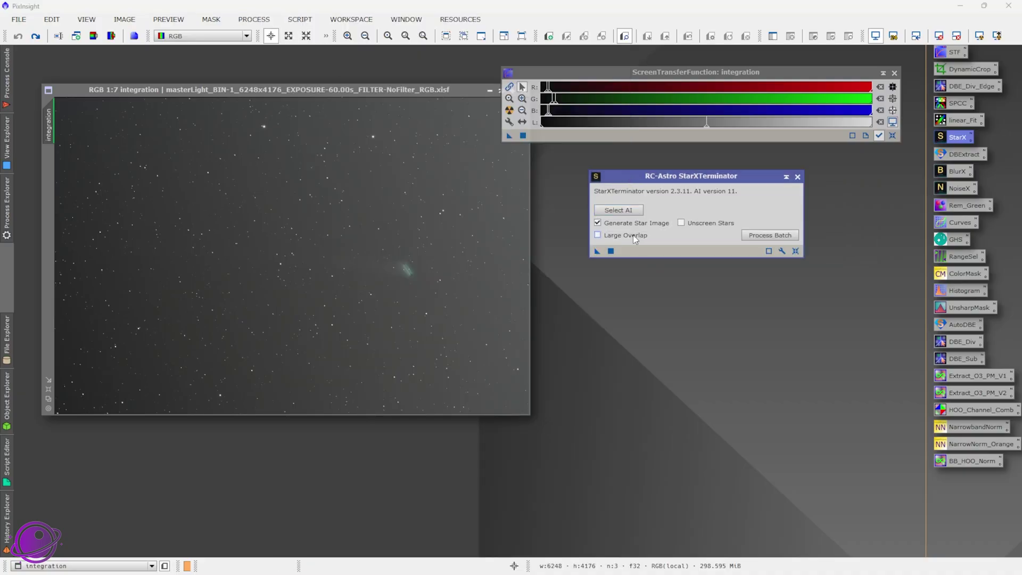
pyautogui.moveTo(596, 250); pyautogui.dragTo(258, 253)
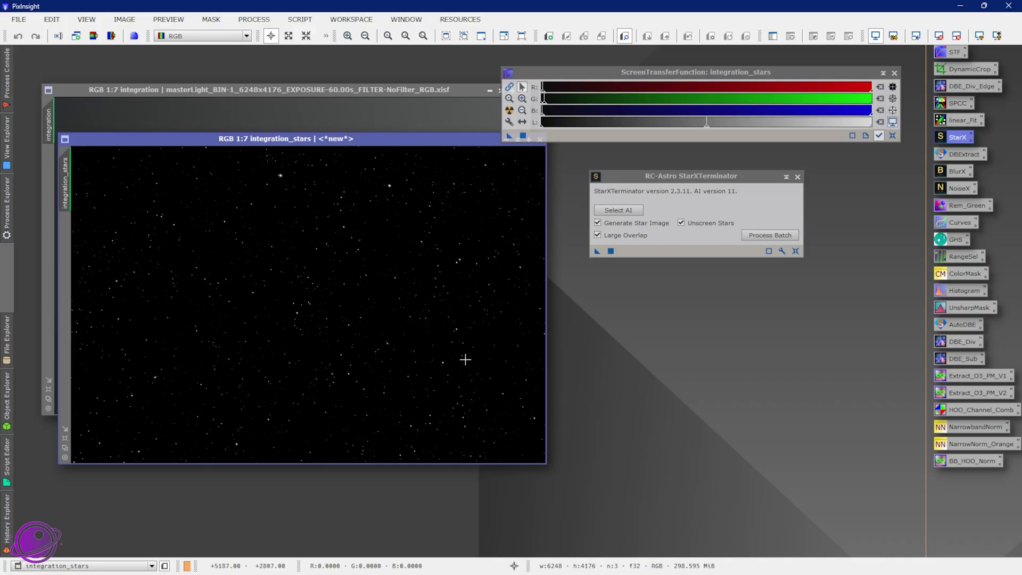
# - Examine the integration_stars image around the comet's position for leftover comet detail, then move its window clear of the master light
pyautogui.scroll(4, 431, 328)
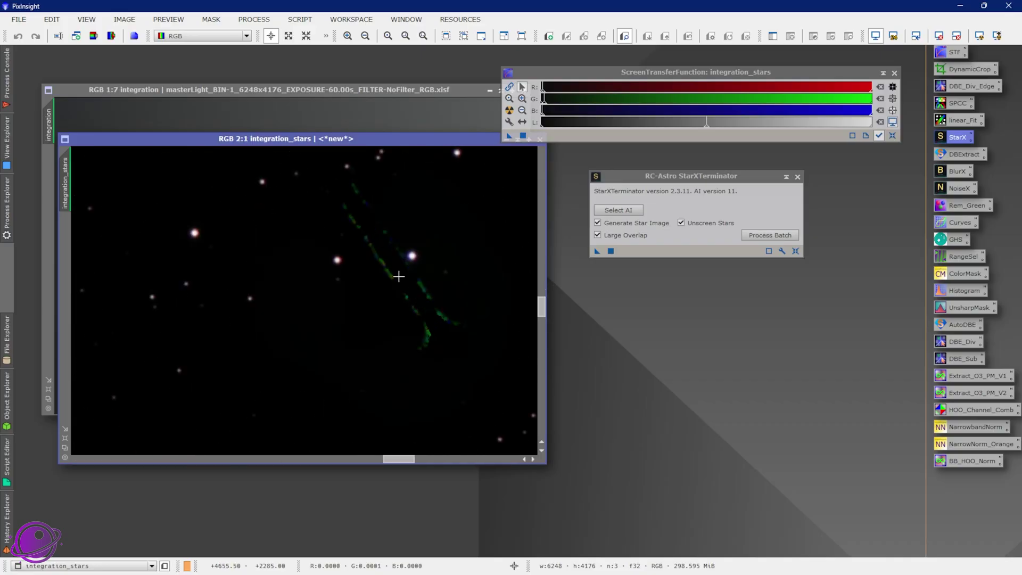
pyautogui.scroll(-4, 418, 279)
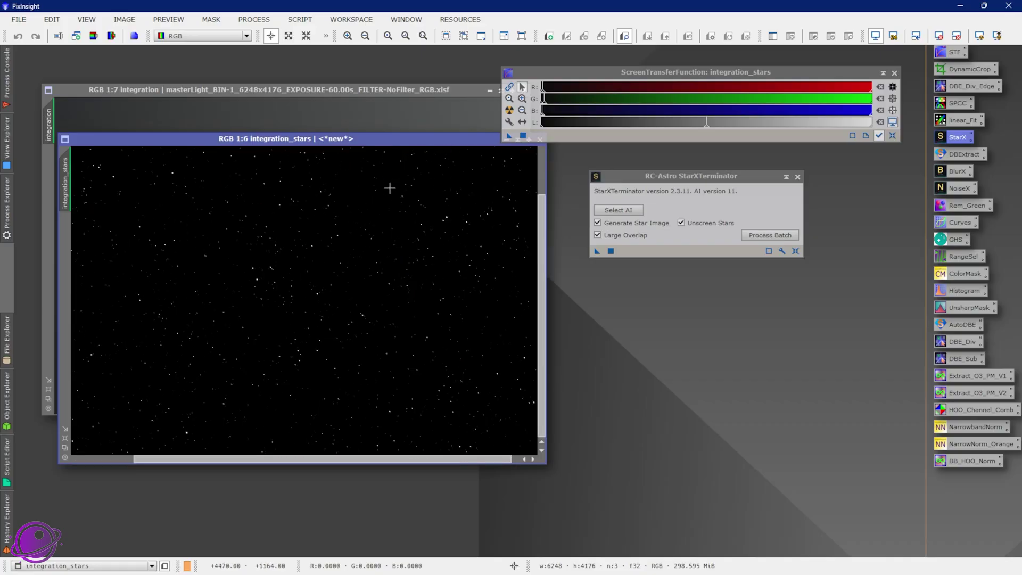
pyautogui.scroll(-4, 403, 167)
pyautogui.moveTo(388, 142); pyautogui.dragTo(424, 165)
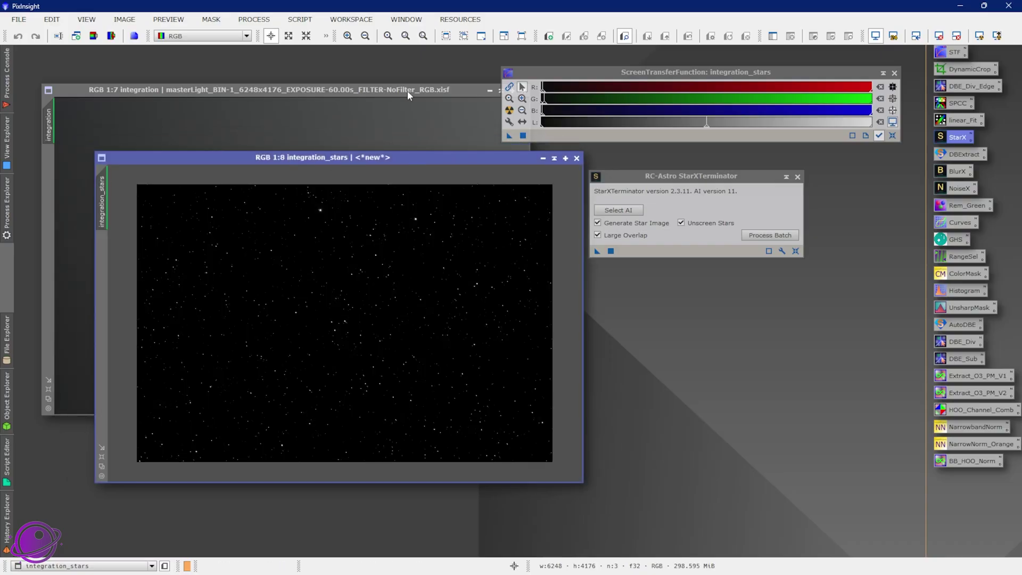
# - Minimize the master light and park its icon in the empty corner of the workspace
pyautogui.moveTo(349, 91); pyautogui.dragTo(320, 88)
pyautogui.click(459, 89)
pyautogui.moveTo(266, 260); pyautogui.dragTo(61, 64)
# - Move the integration_stars window aside and rename the image's identifier to stars_v1
pyautogui.moveTo(185, 158); pyautogui.dragTo(136, 128)
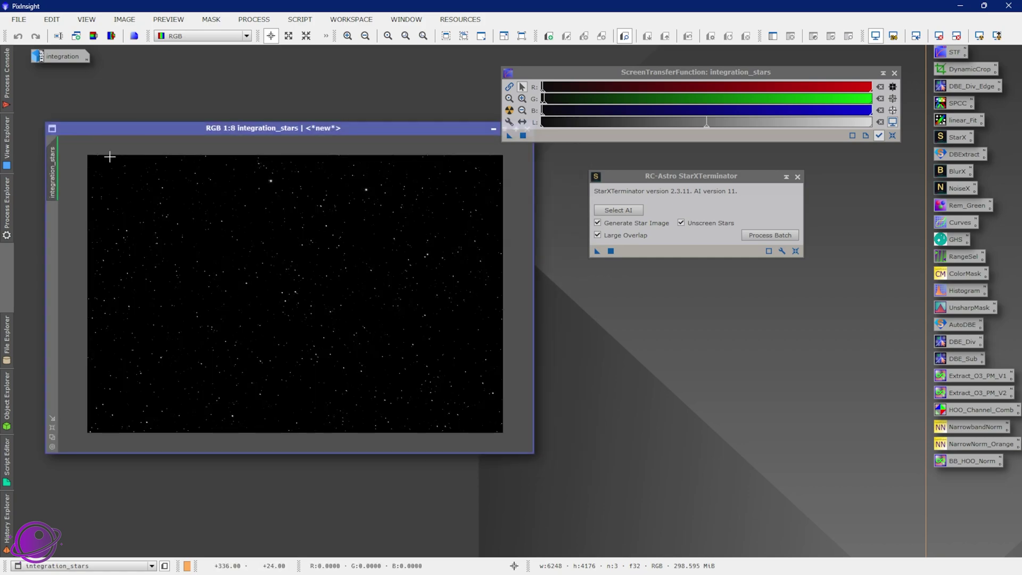
pyautogui.rightClick(53, 162)
pyautogui.click(95, 212)
pyautogui.write('stars_v1')
pyautogui.press('Return')
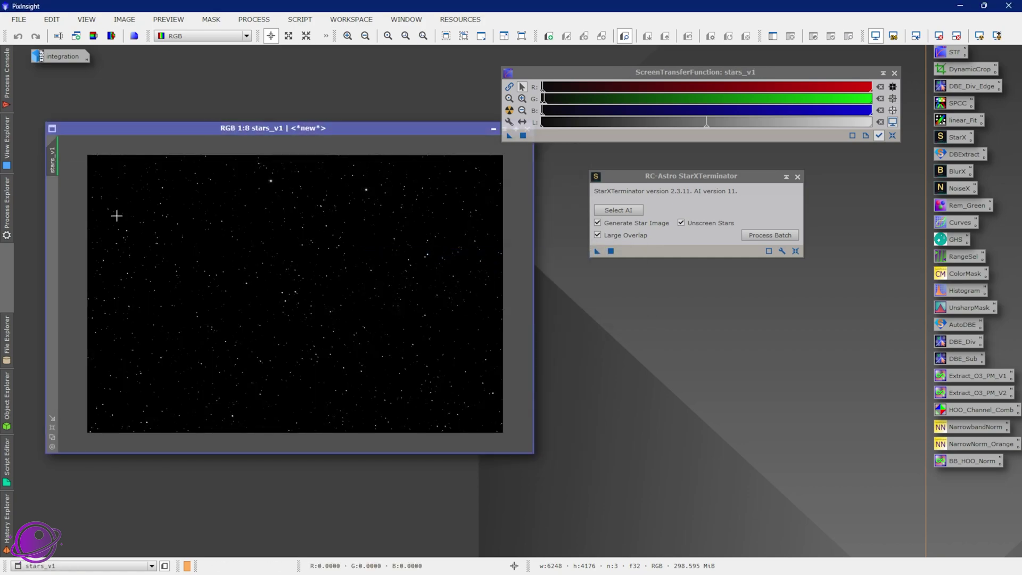
# - Minimize the stars_v1 image and park its icon directly beneath the integration icon
pyautogui.click(493, 128)
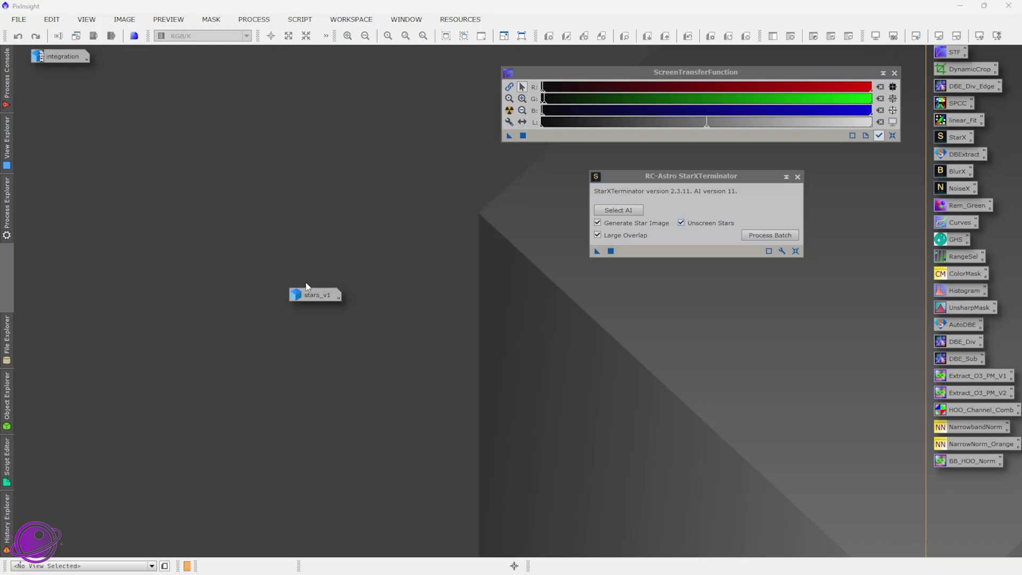
pyautogui.moveTo(308, 290); pyautogui.dragTo(104, 124)
pyautogui.moveTo(52, 84); pyautogui.dragTo(53, 83)
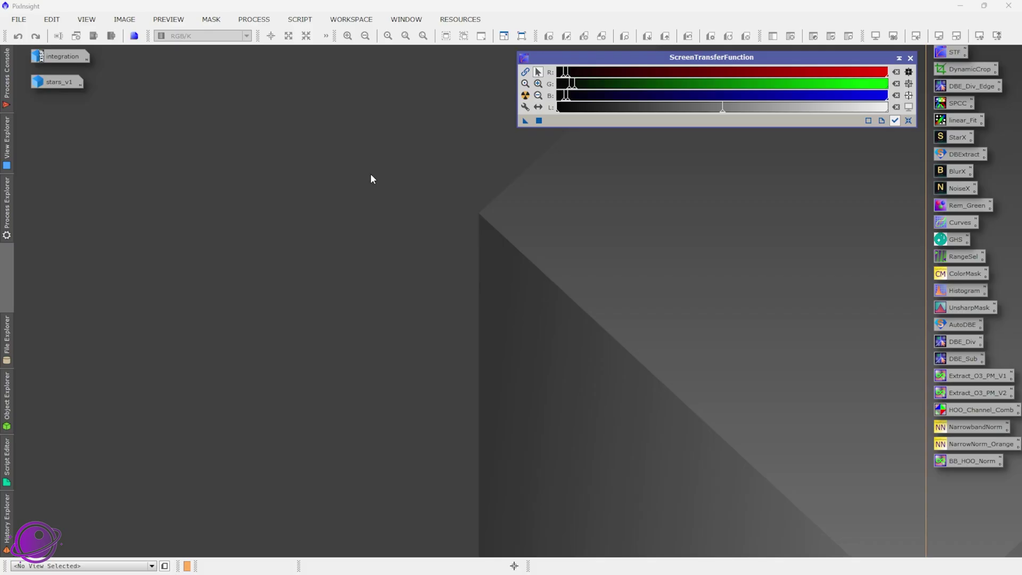
# - Open CometAlignment and add all registered light frames from the cometA6/PI/registered light subfolder as target frames
pyautogui.click(247, 19)
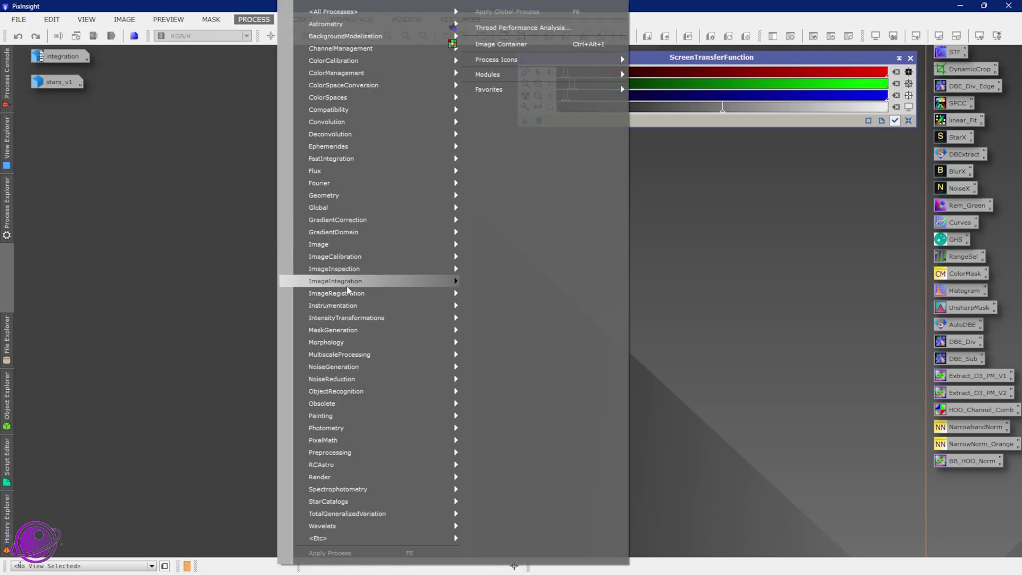
pyautogui.moveTo(352, 293)
pyautogui.click(501, 299)
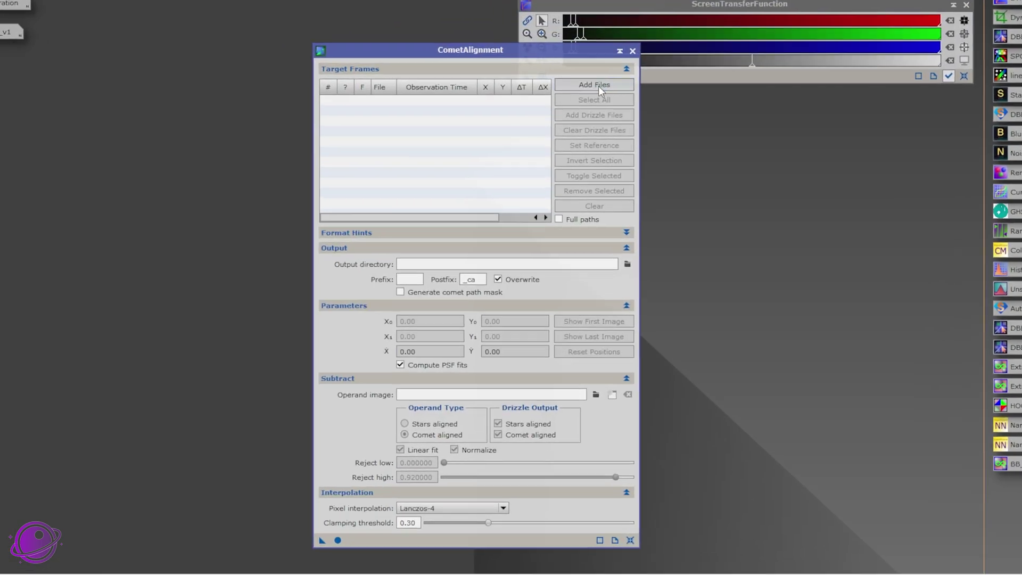
pyautogui.click(585, 130)
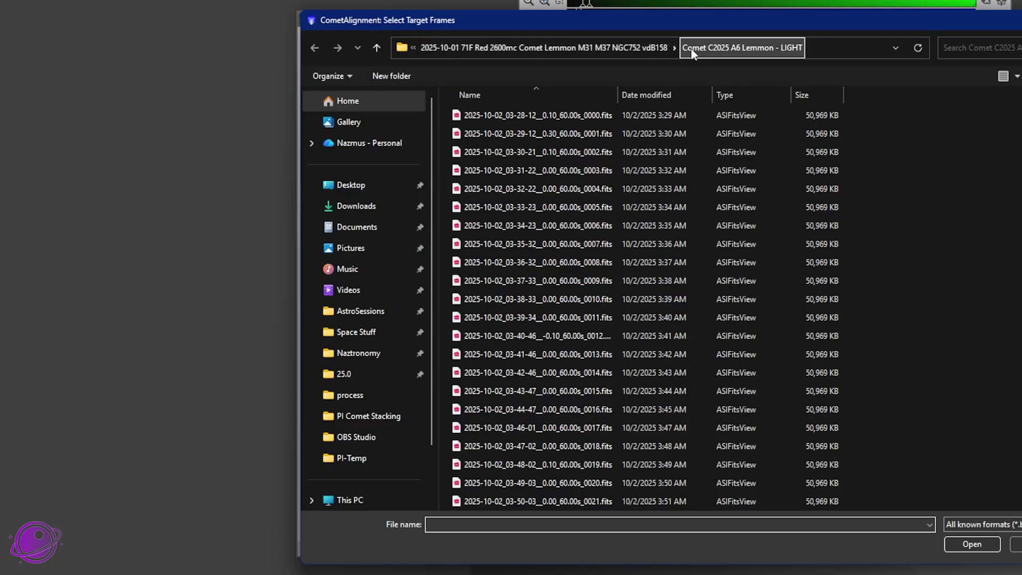
pyautogui.click(635, 47)
pyautogui.doubleClick(526, 169)
pyautogui.doubleClick(501, 186)
pyautogui.doubleClick(499, 186)
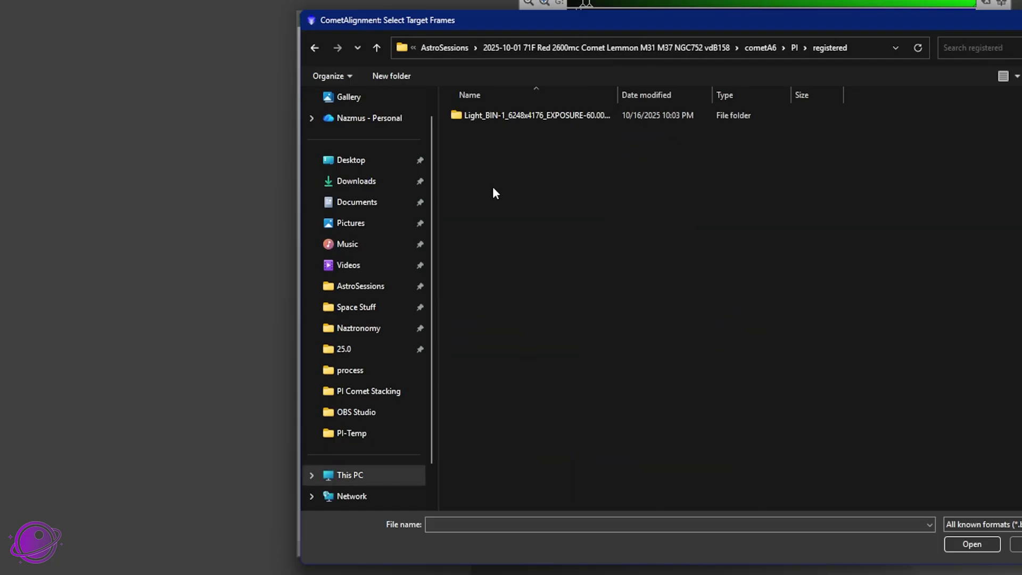
pyautogui.doubleClick(554, 119)
pyautogui.hotkey('ctrl', 'a')
pyautogui.click(971, 544)
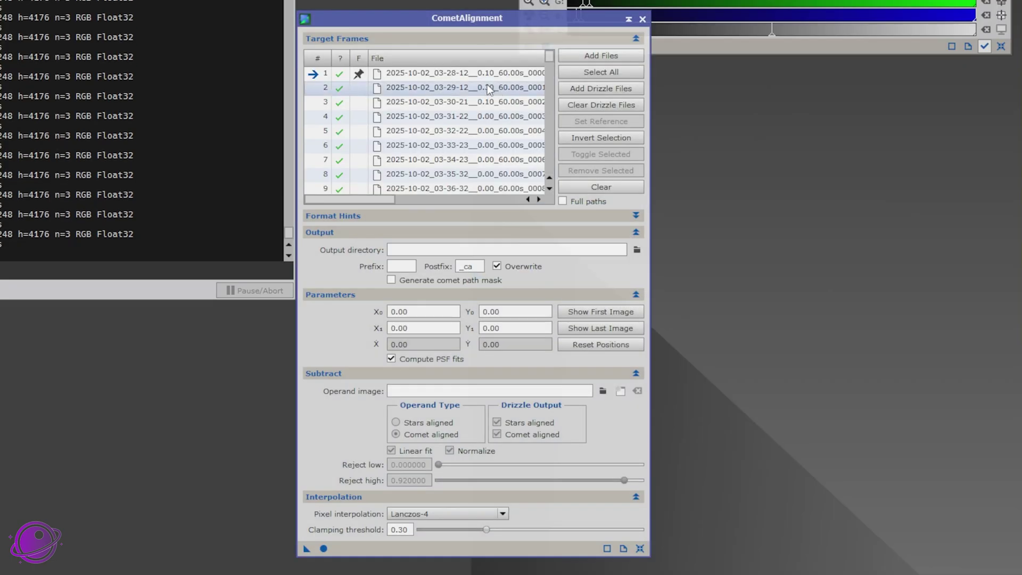
# - Create a comet_reg folder inside the cometA6/PI folder and set it as CometAlignment's output directory
pyautogui.moveTo(451, 19); pyautogui.dragTo(789, 14)
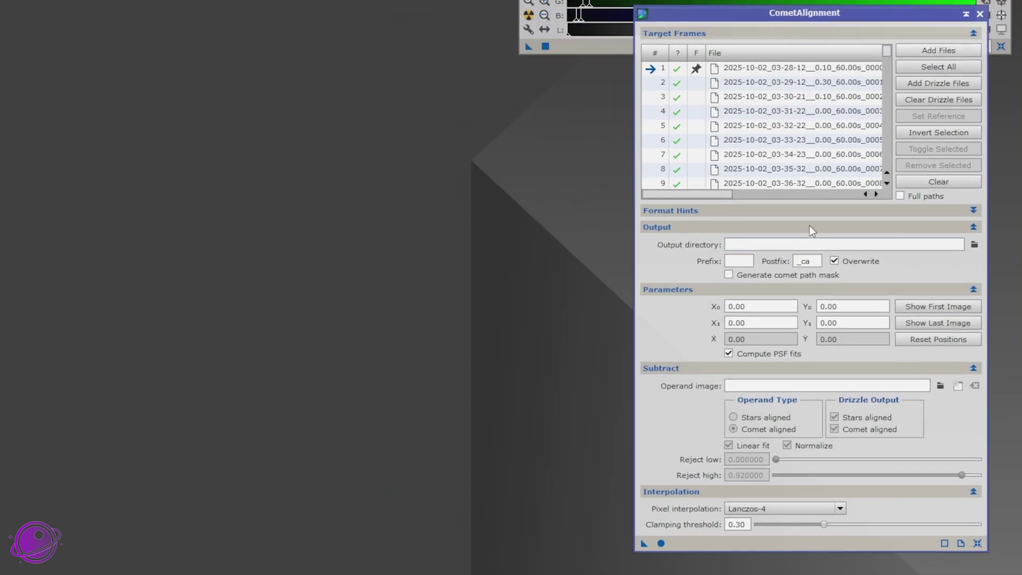
pyautogui.click(974, 244)
pyautogui.click(567, 43)
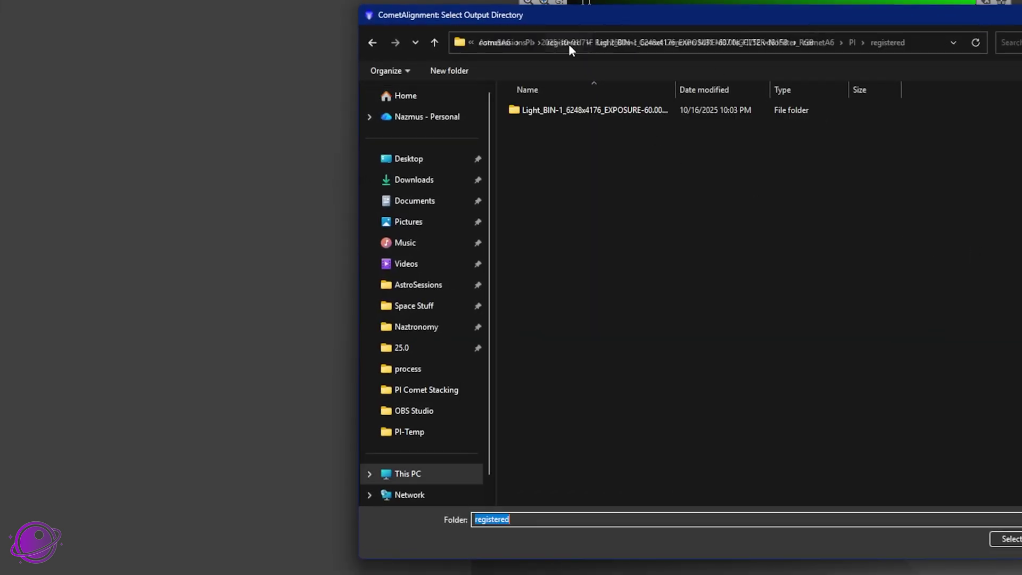
pyautogui.click(852, 42)
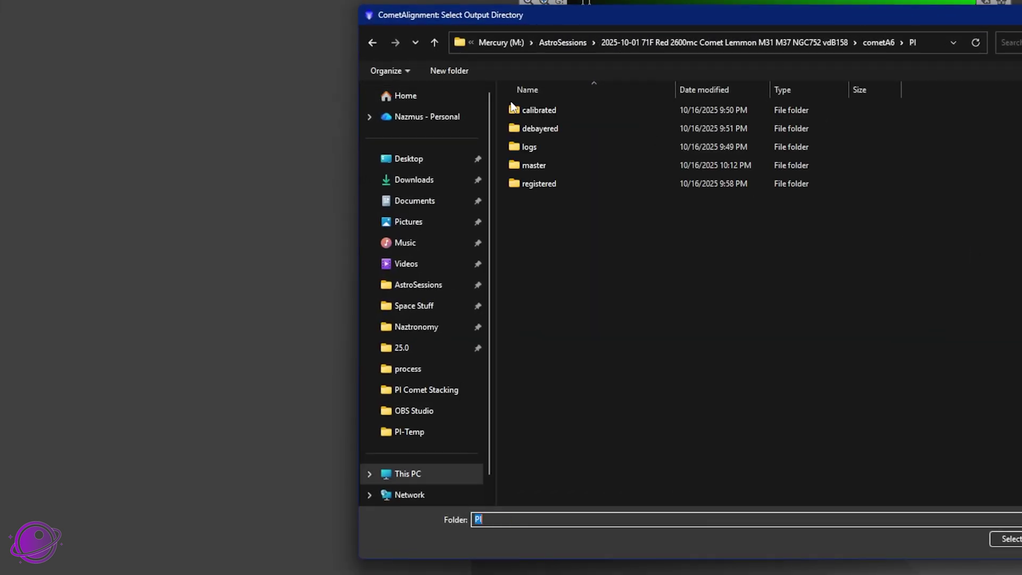
pyautogui.click(454, 75)
pyautogui.write('comet_reg')
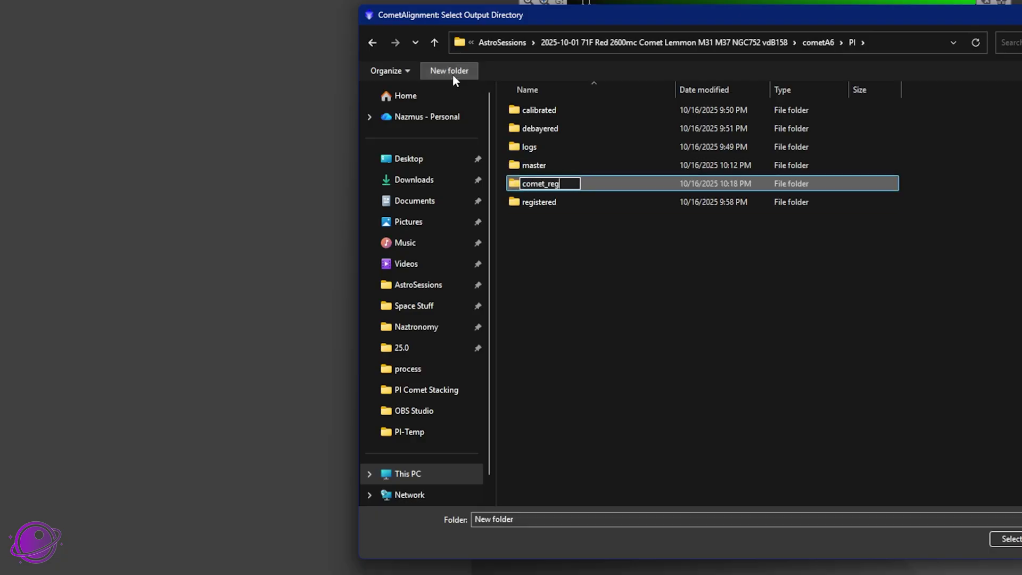
pyautogui.press('Return')
pyautogui.click(1009, 538)
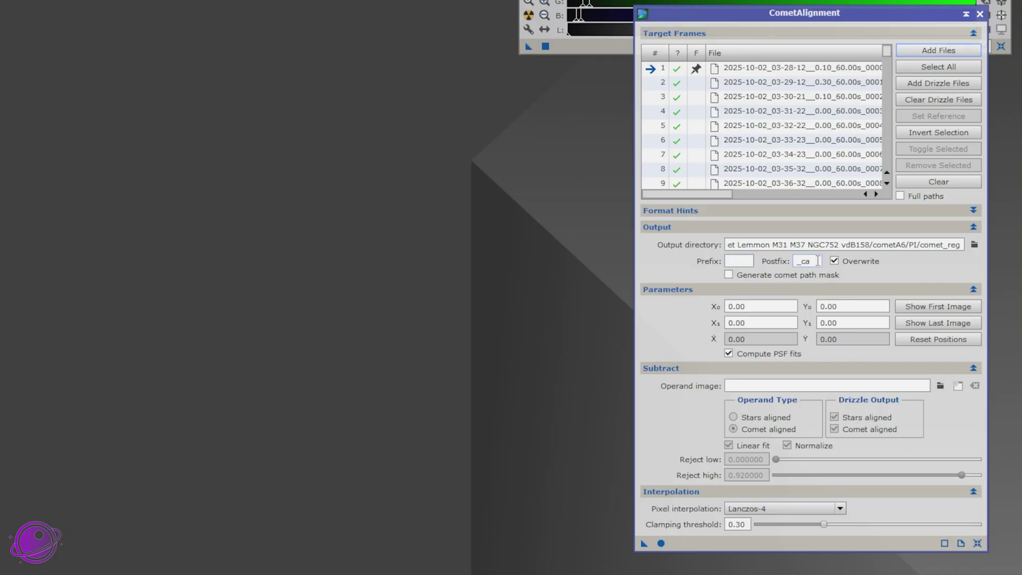
# - Display the first target frame, auto-stretch it, and mark the comet's core at about X 4598, Y 2195
pyautogui.click(929, 308)
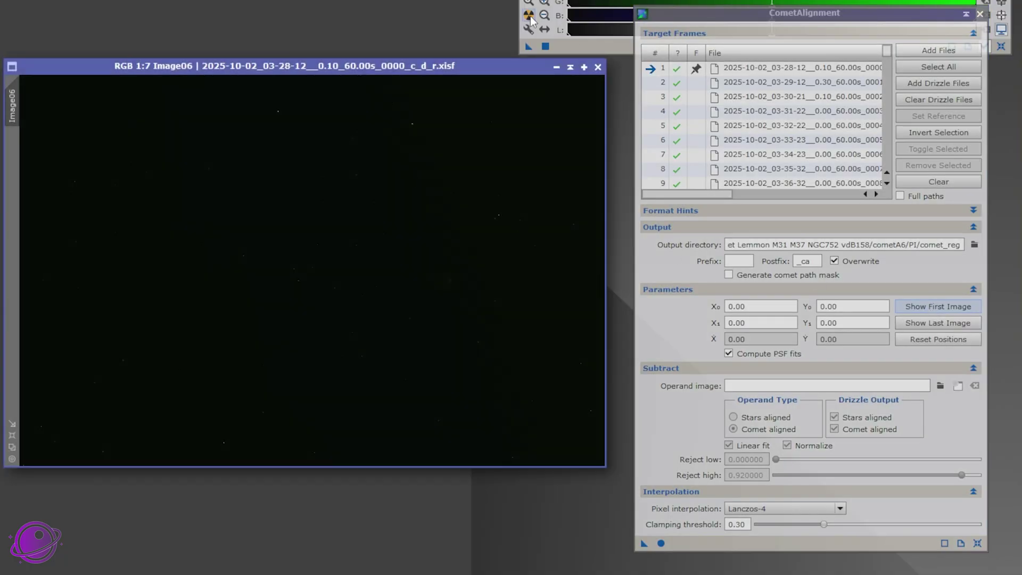
pyautogui.click(528, 15)
pyautogui.scroll(8, 446, 296)
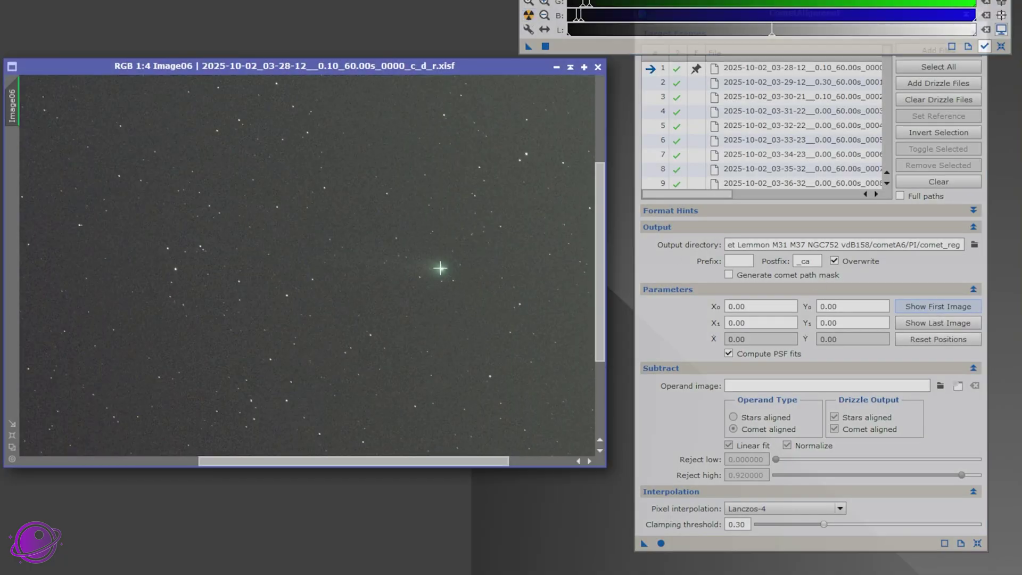
pyautogui.click(511, 294)
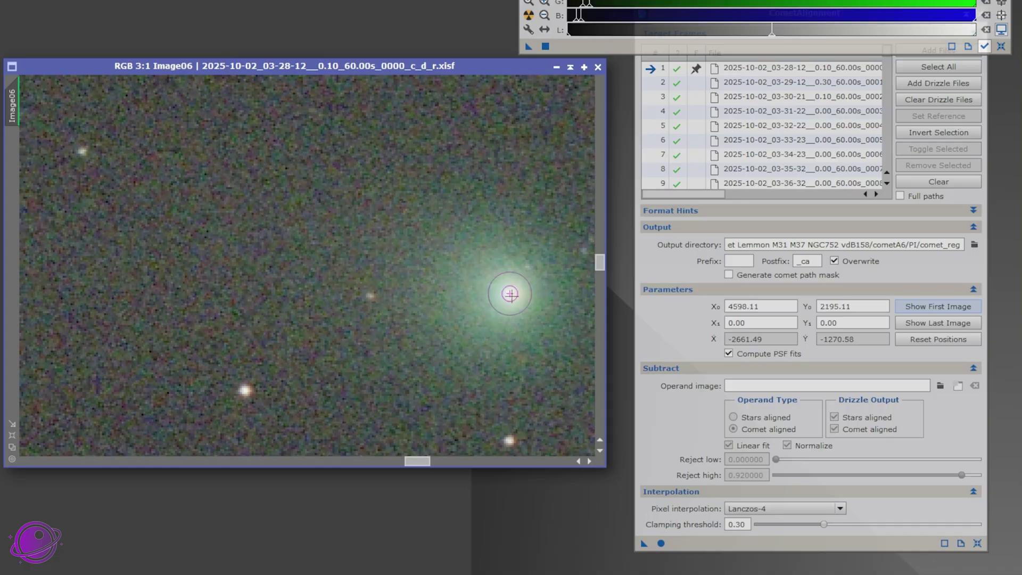
pyautogui.moveTo(426, 462); pyautogui.dragTo(437, 462)
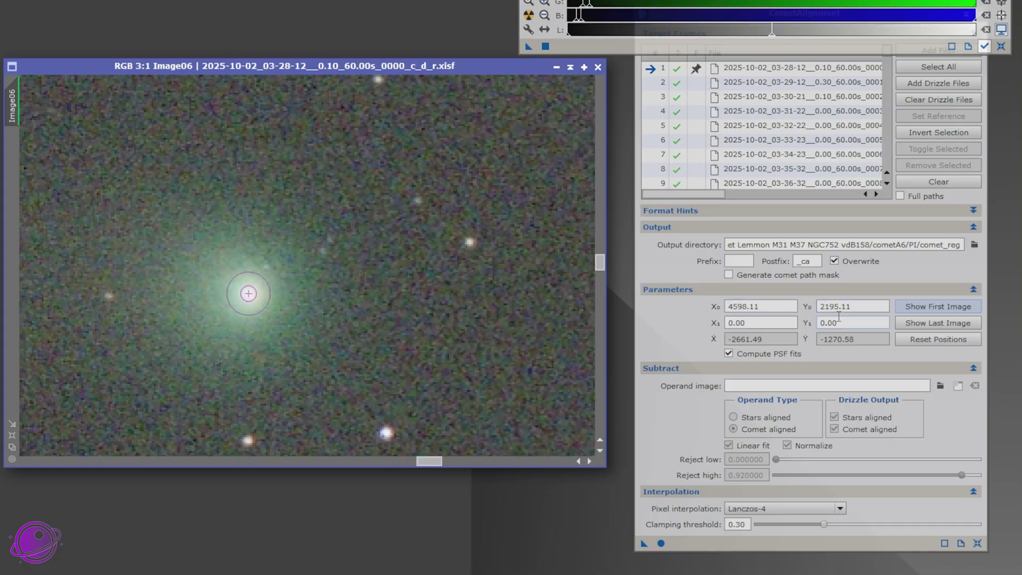
# - Mark the comet's core in the auto-stretched last frame at about X 4700, Y 2345, and run CometAlignment
pyautogui.click(914, 324)
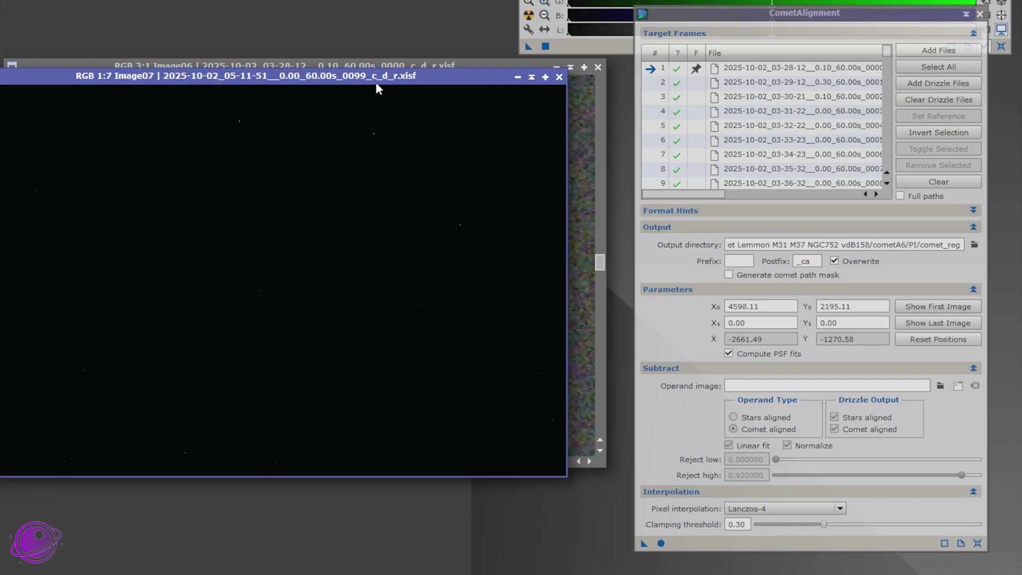
pyautogui.click(529, 16)
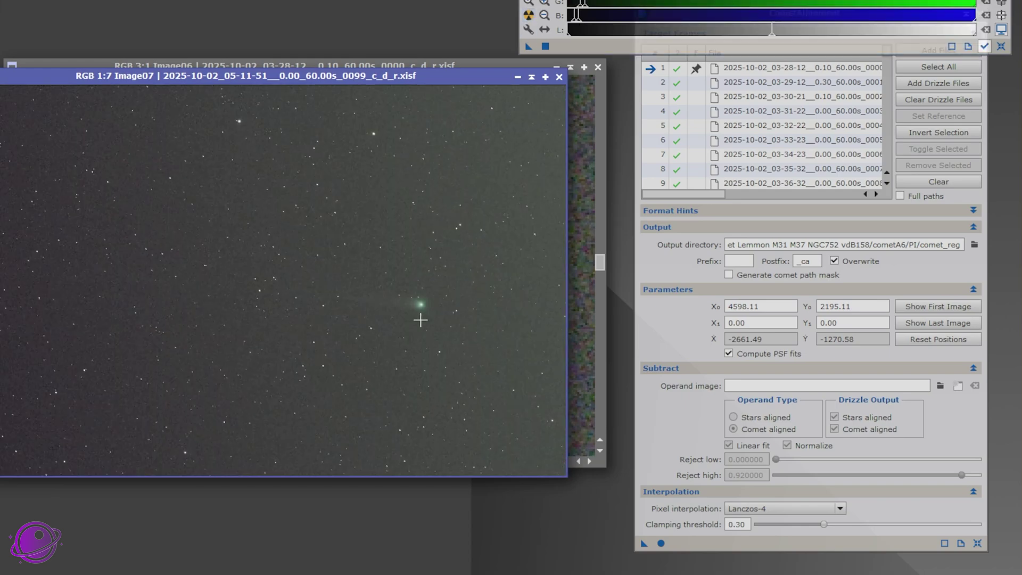
pyautogui.scroll(3, 419, 318)
pyautogui.scroll(3, 376, 280)
pyautogui.click(501, 300)
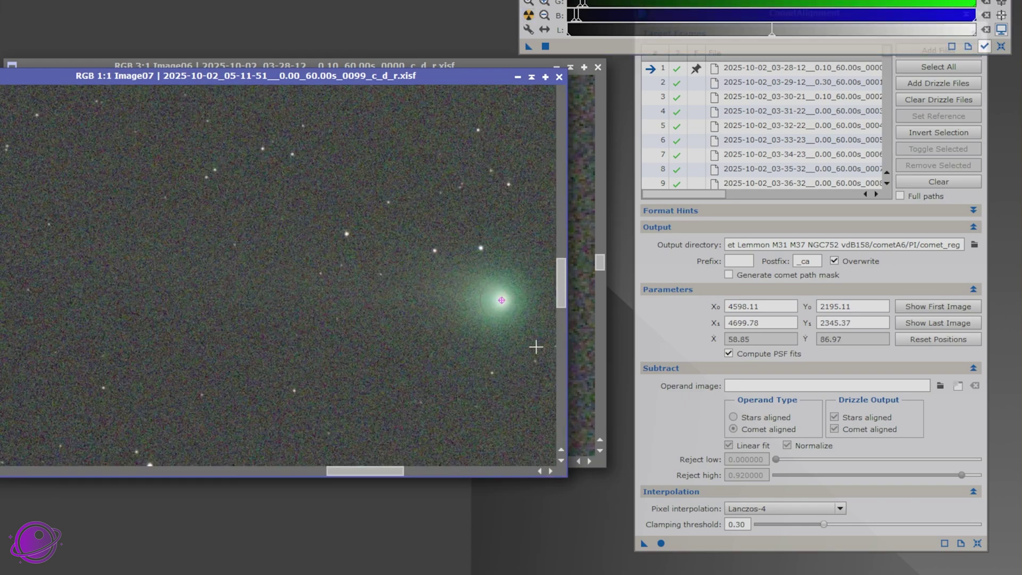
pyautogui.moveTo(382, 470); pyautogui.dragTo(397, 471)
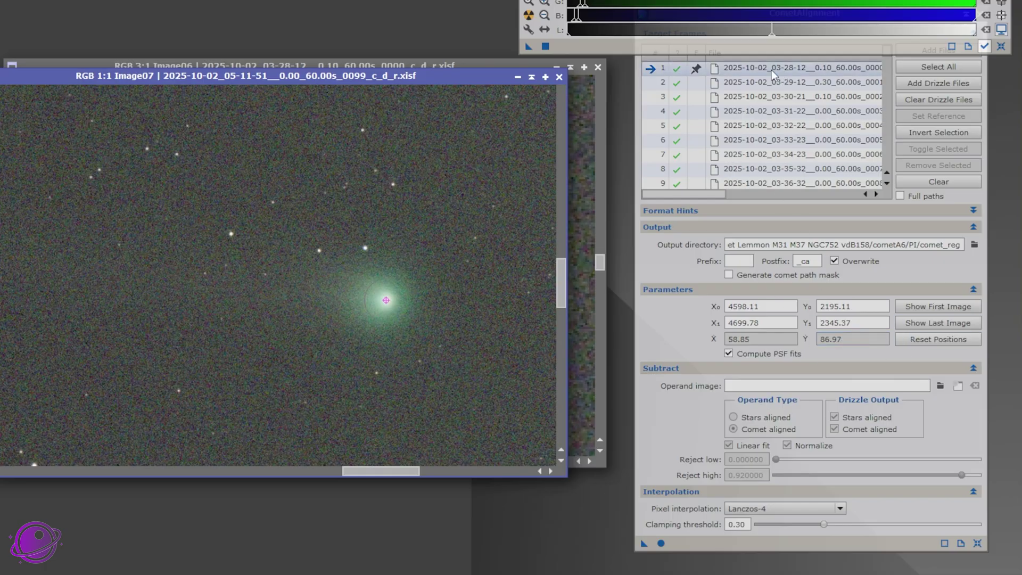
pyautogui.click(660, 544)
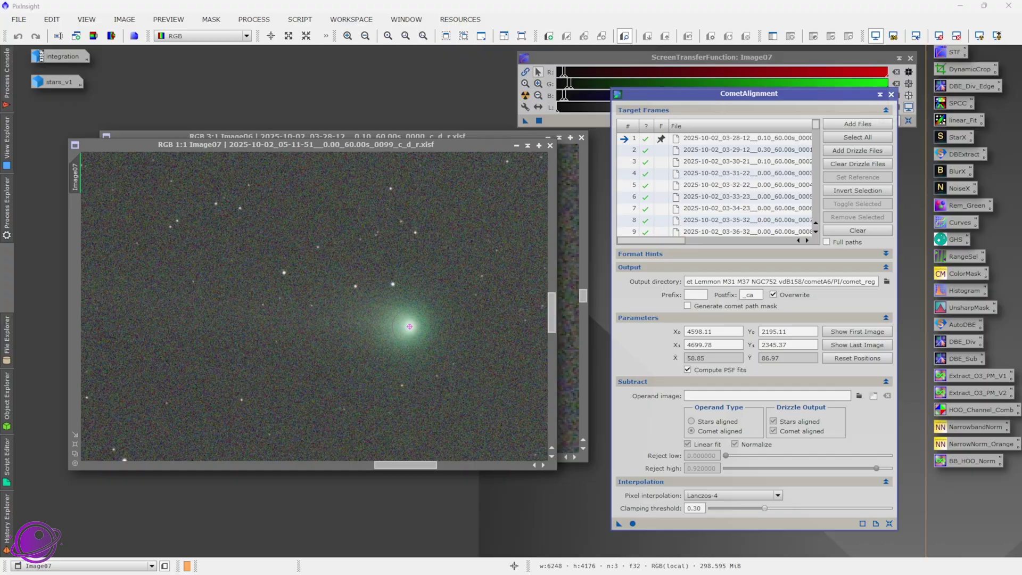
# - Switch to File Explorer and browse to the cometA6/PI/comet_reg folder to check the comet-aligned output files
pyautogui.hotkey('alt', 'Tab')
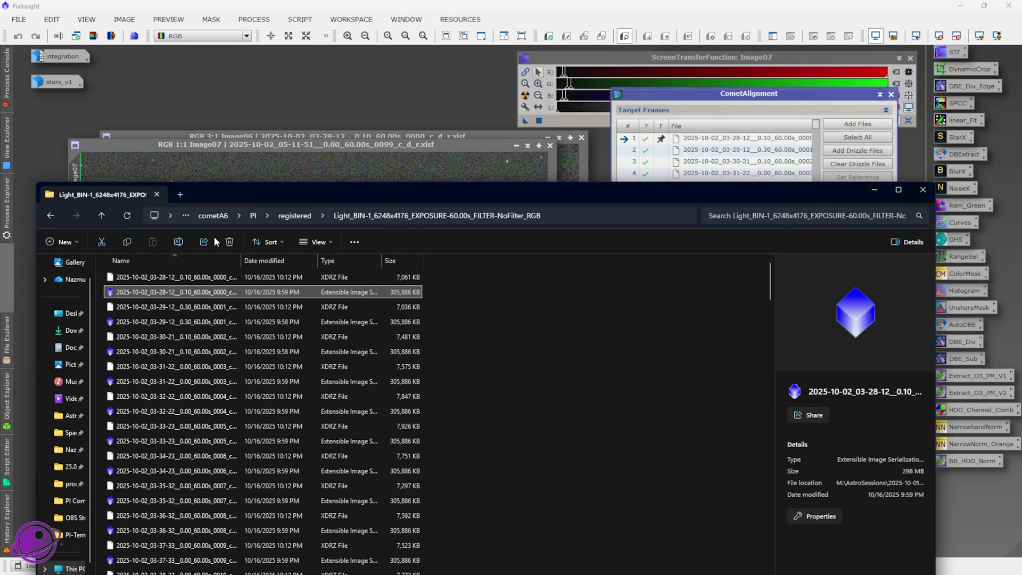
pyautogui.click(292, 215)
pyautogui.click(493, 215)
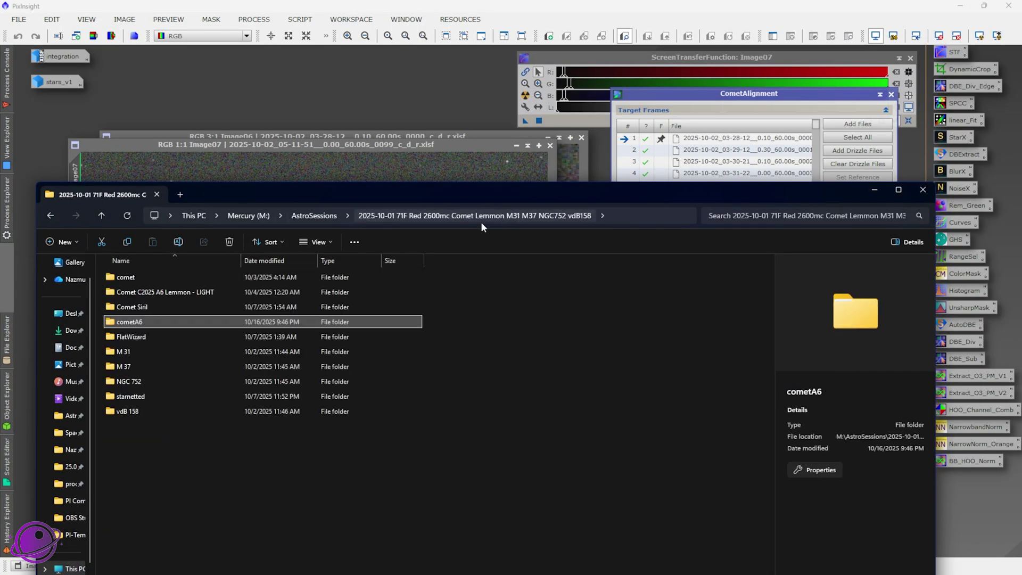
pyautogui.doubleClick(129, 292)
pyautogui.doubleClick(129, 292)
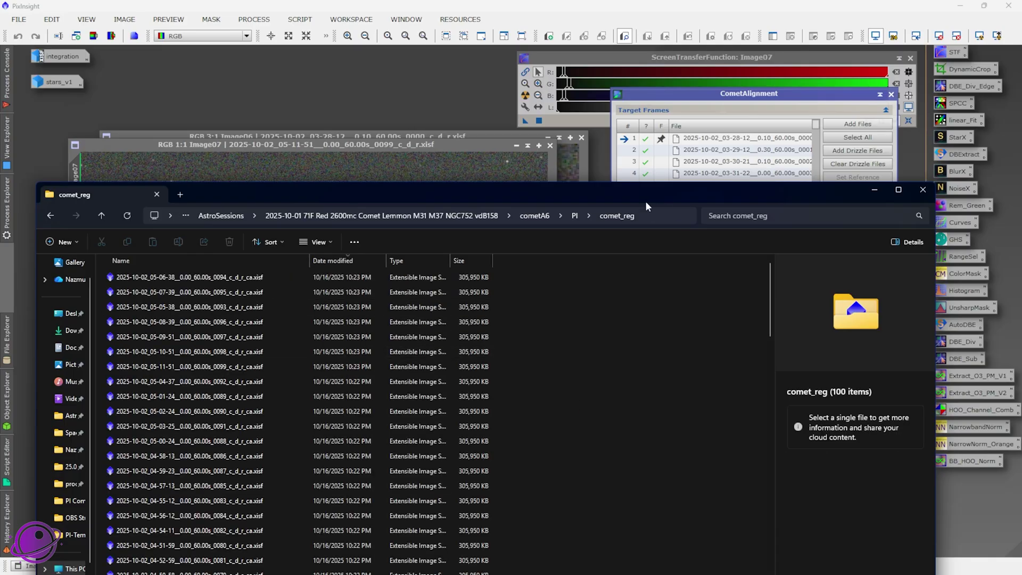
pyautogui.hotkey('alt', 'Up')
pyautogui.doubleClick(111, 293)
pyautogui.click(191, 351)
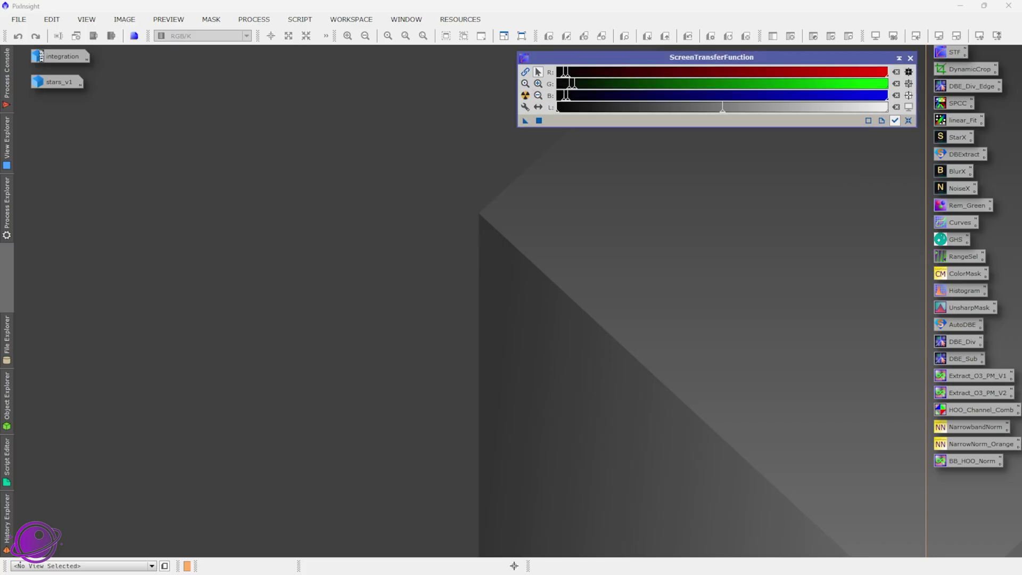
# - Load comet-aligned frame 0095 from comet_reg into PixInsight and auto-stretch it for inspection
pyautogui.hotkey('alt', 'Tab')
pyautogui.moveTo(218, 401); pyautogui.dragTo(408, 226)
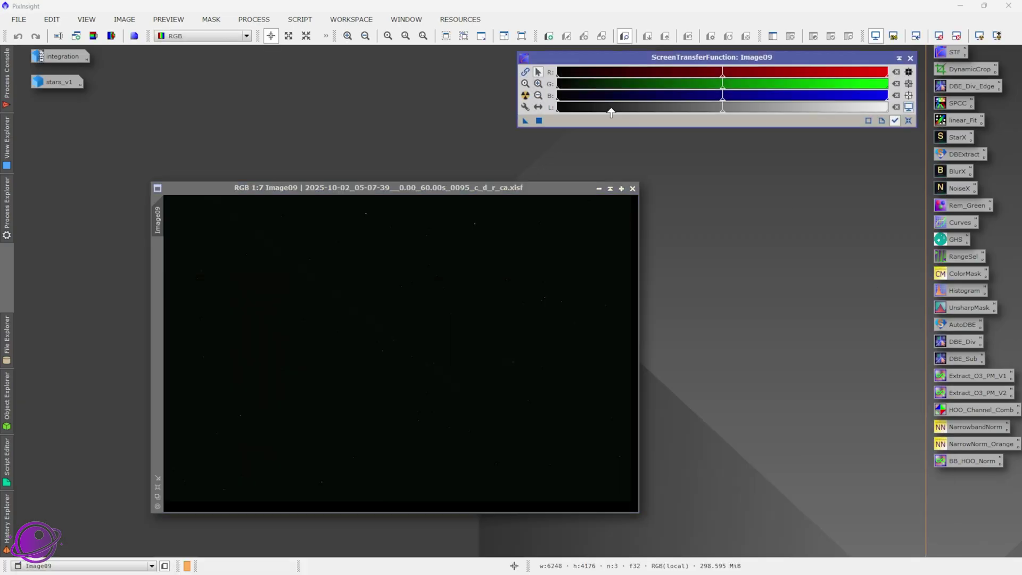
pyautogui.click(526, 96)
pyautogui.moveTo(525, 188); pyautogui.dragTo(471, 166)
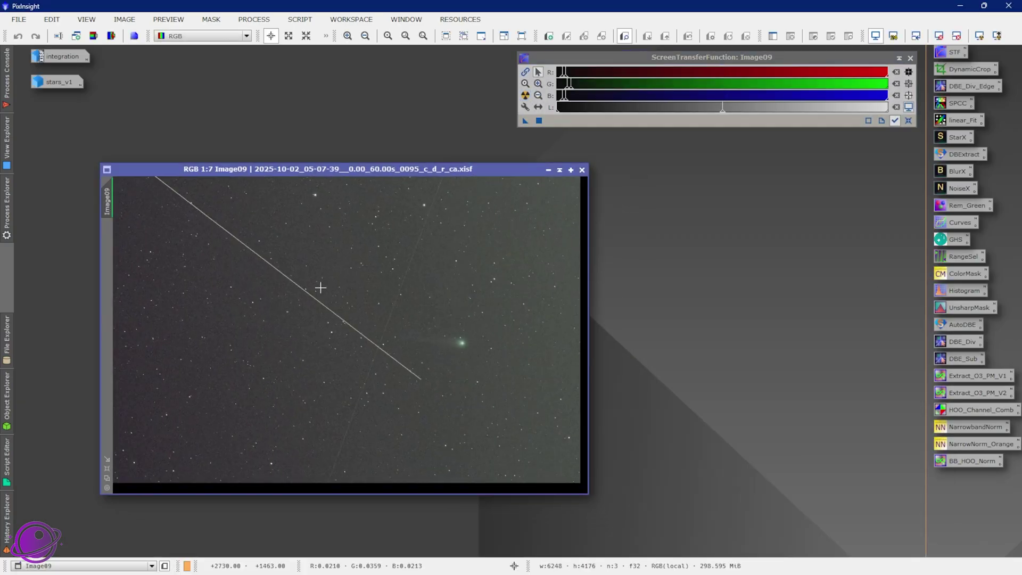
# - Load comet-aligned frame 0098 from comet_reg, auto-stretch it, and examine the comet's core up close
pyautogui.hotkey('alt', 'Tab')
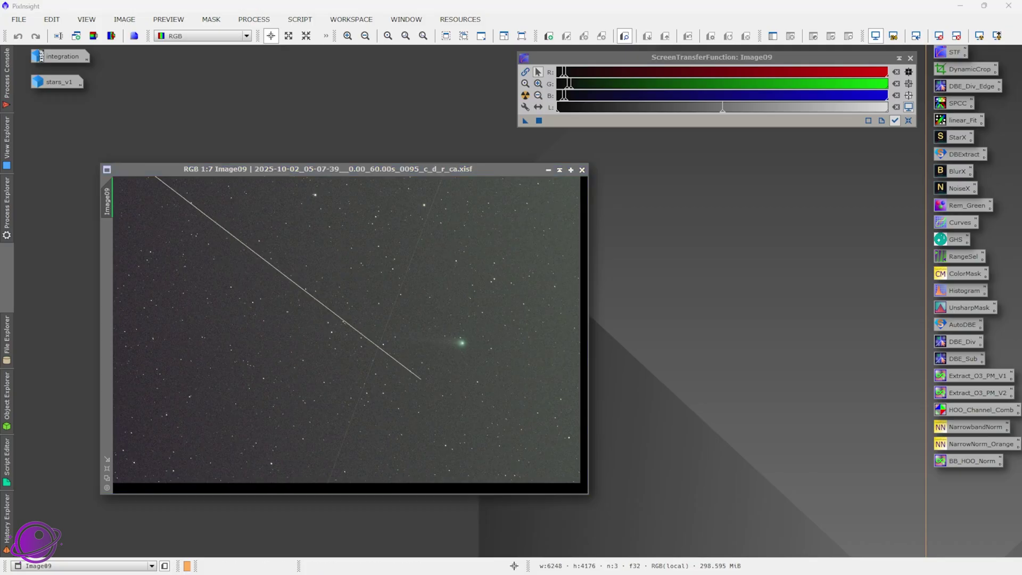
pyautogui.moveTo(197, 452); pyautogui.dragTo(711, 230)
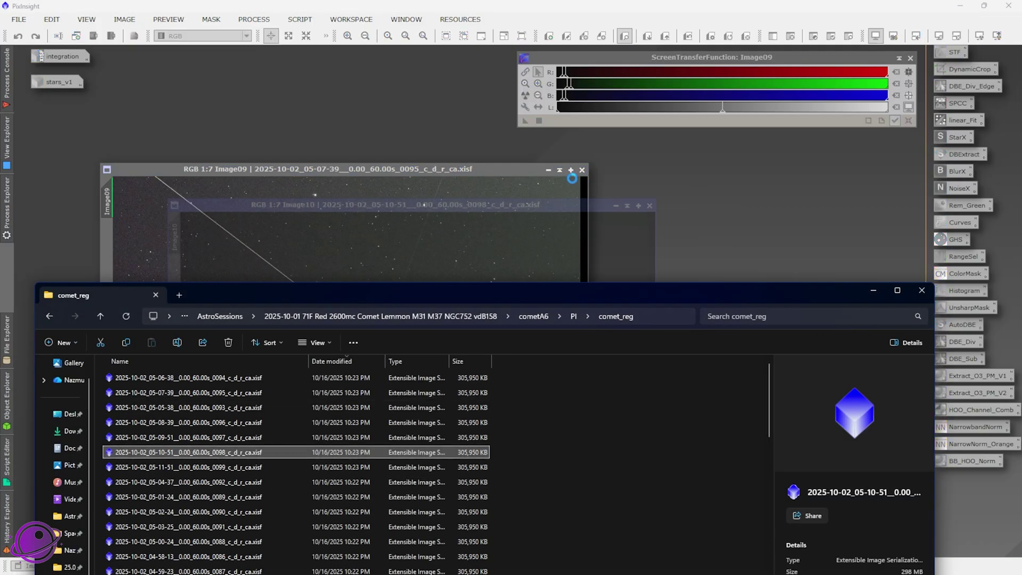
pyautogui.hotkey('ctrl', 'a')
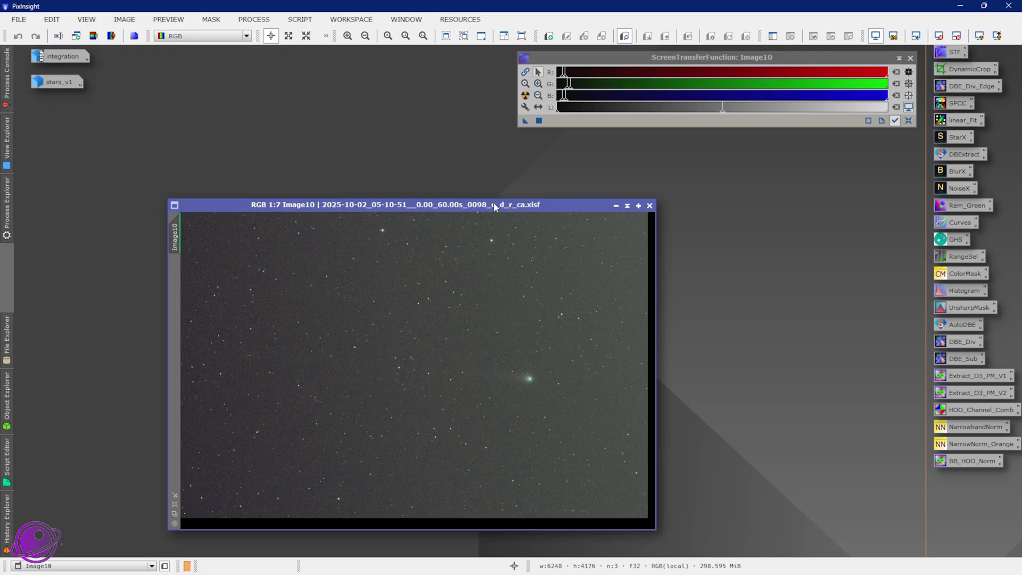
pyautogui.scroll(3, 463, 246)
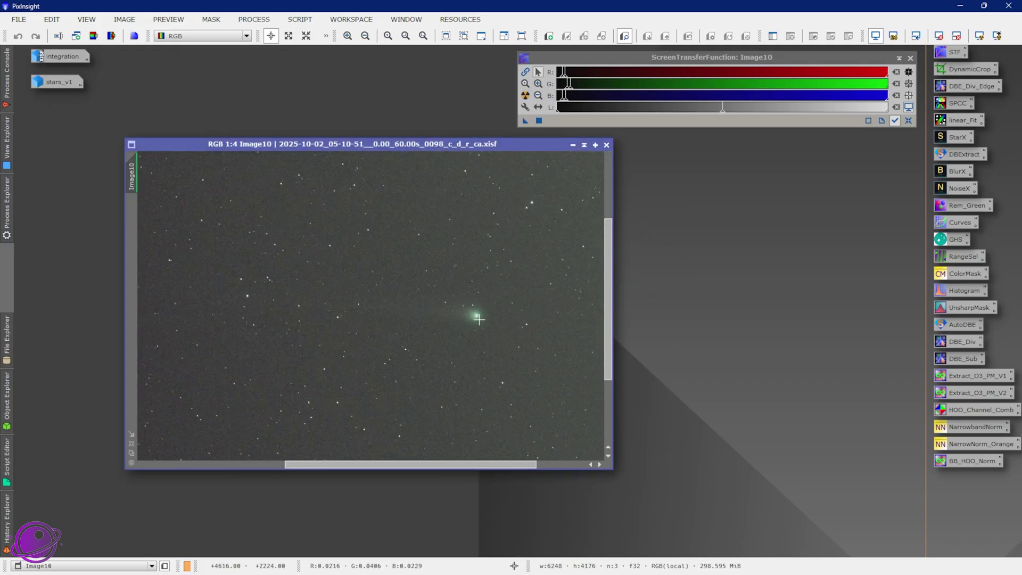
pyautogui.scroll(4, 471, 300)
pyautogui.scroll(-1, 492, 297)
pyautogui.scroll(1, 497, 297)
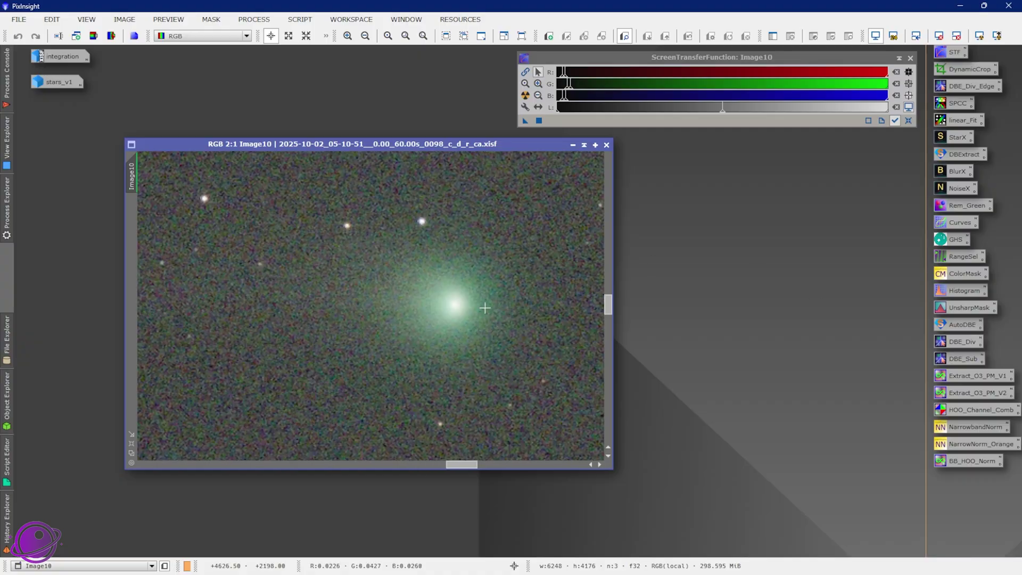
# - Launch the GAME galaxy mask editor script on Image10 and turn on AutoSTF to show the comet
pyautogui.click(308, 19)
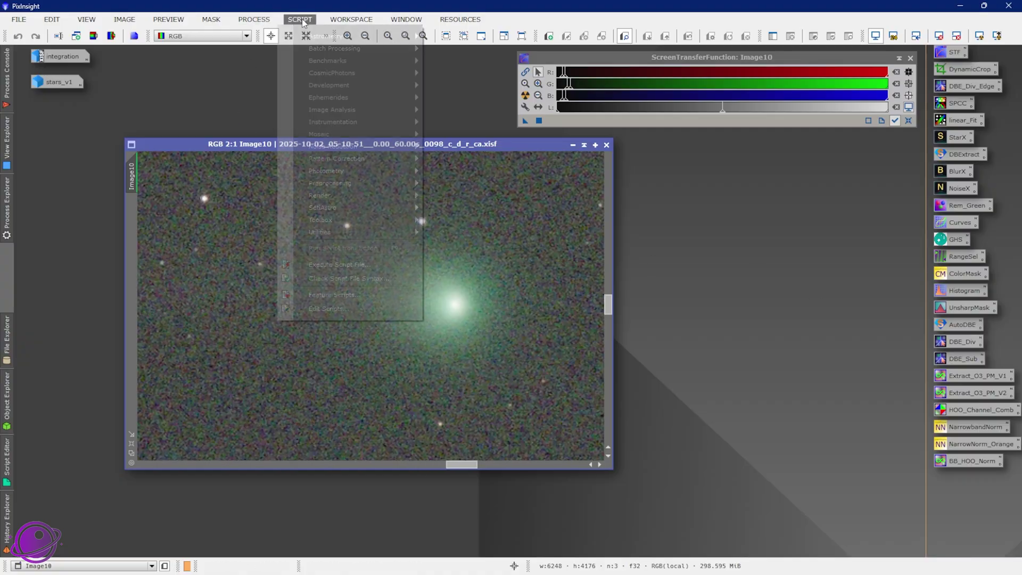
pyautogui.moveTo(358, 238)
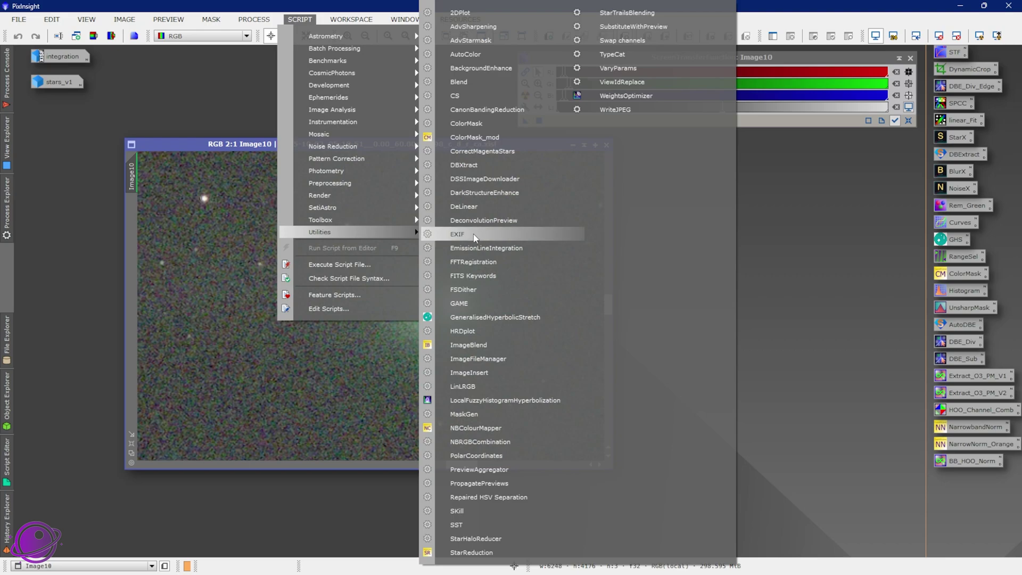
pyautogui.click(466, 304)
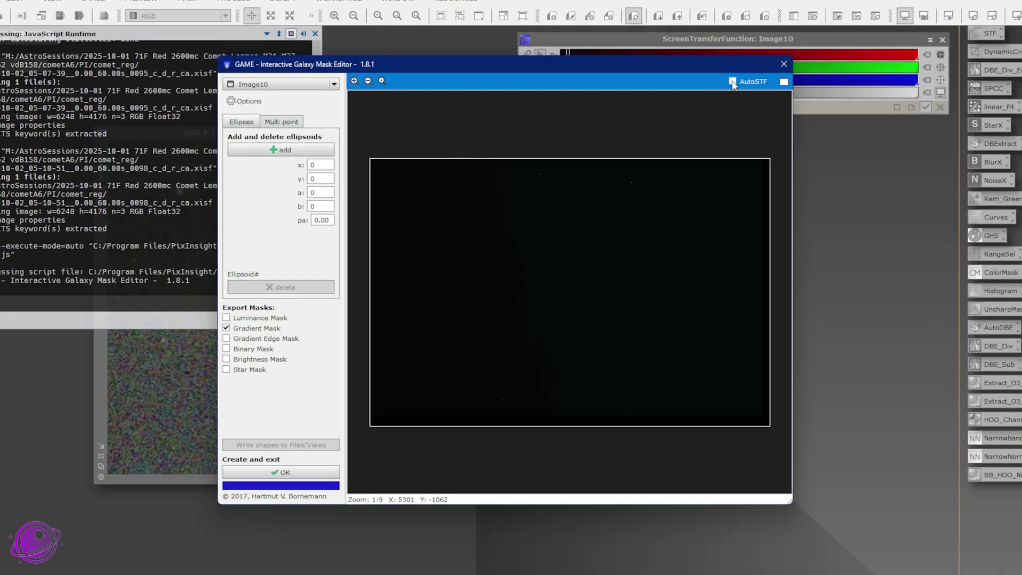
pyautogui.click(716, 97)
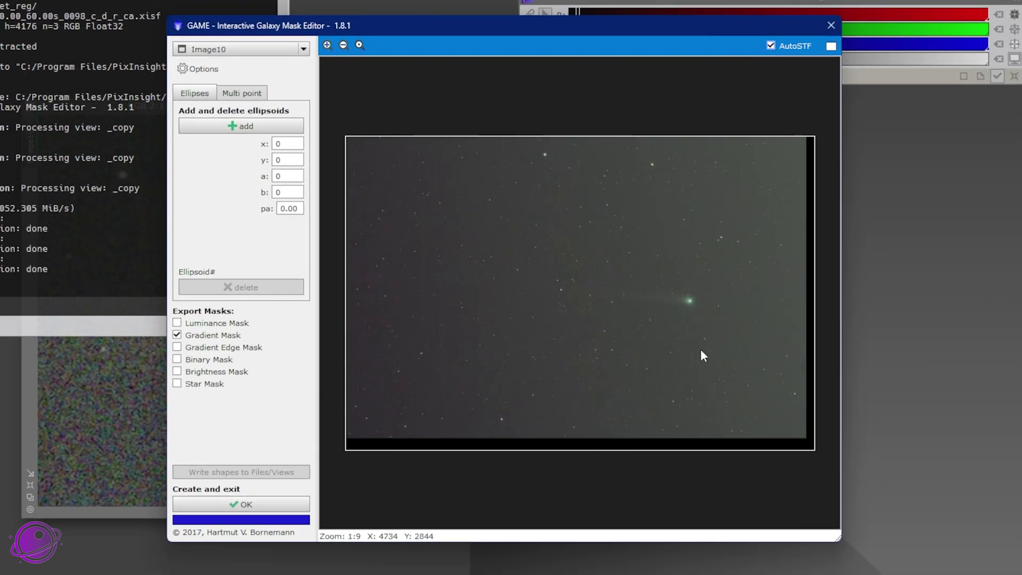
pyautogui.scroll(7, 698, 300)
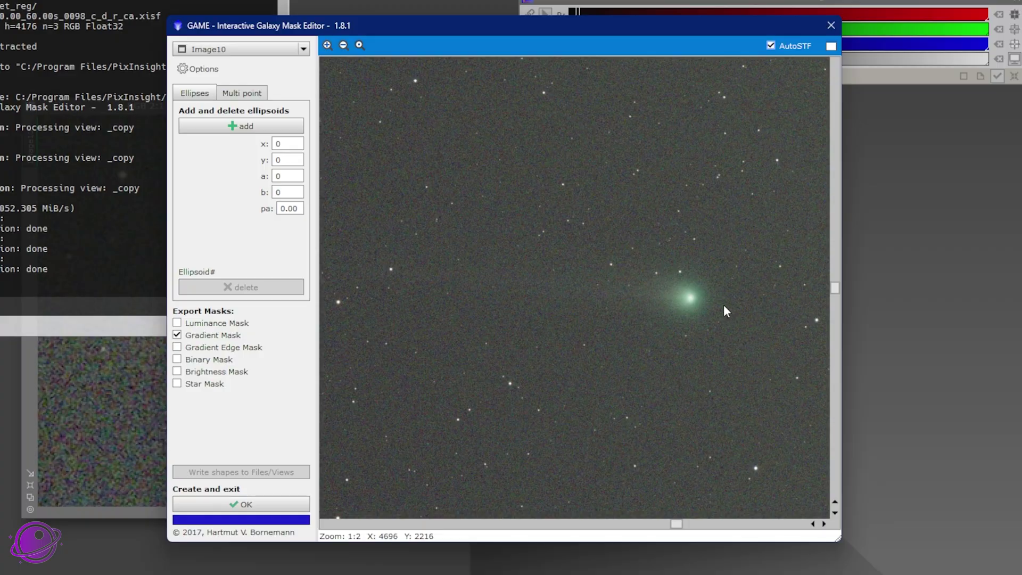
pyautogui.scroll(2, 708, 302)
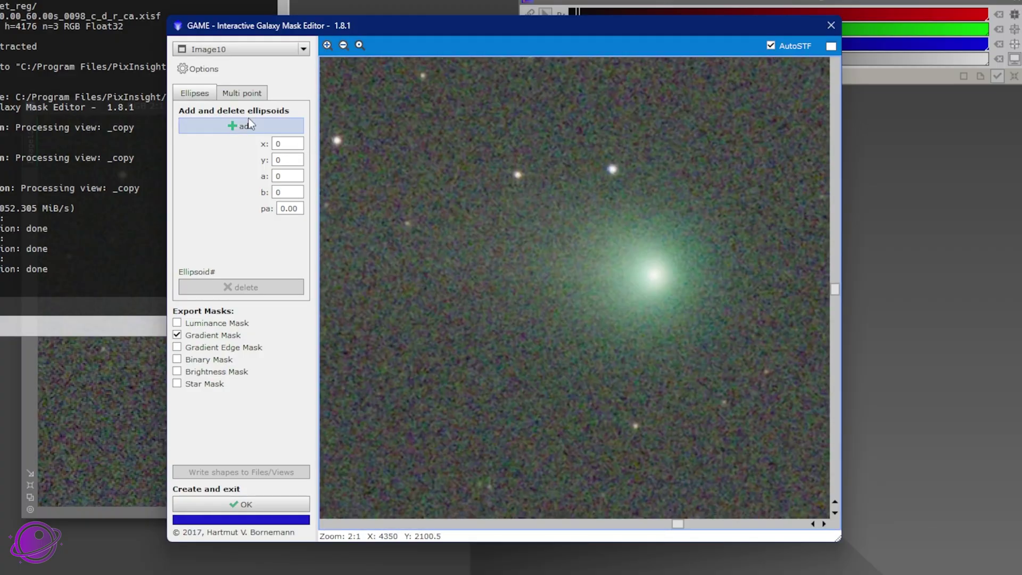
# - Add an ellipsoid around the comet's core and coma, about a 126, b 52, with position angle about -173
pyautogui.click(240, 126)
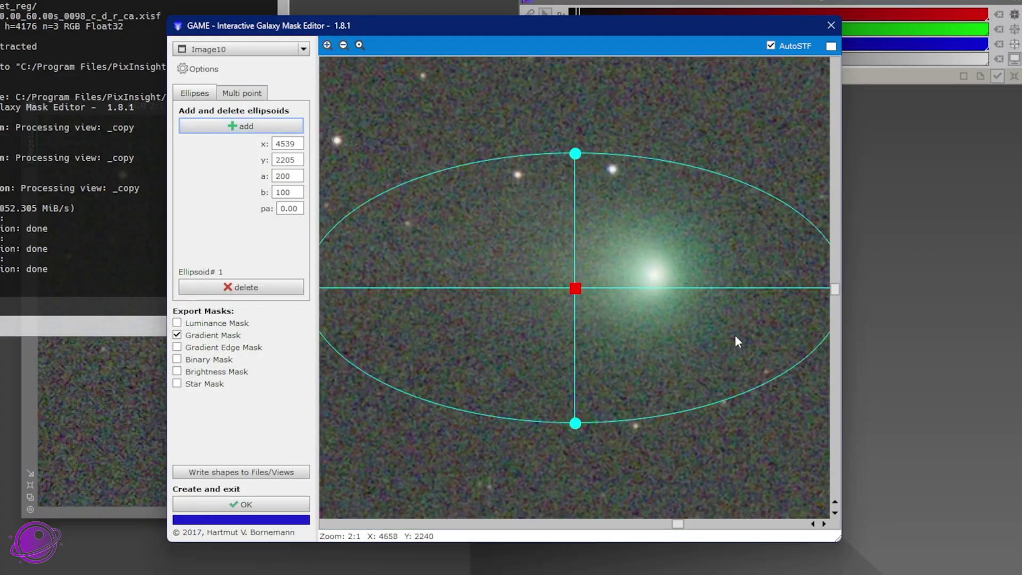
pyautogui.moveTo(565, 288); pyautogui.dragTo(654, 275)
pyautogui.moveTo(653, 141); pyautogui.dragTo(662, 205)
pyautogui.moveTo(384, 260); pyautogui.dragTo(473, 253)
pyautogui.moveTo(654, 275); pyautogui.dragTo(654, 281)
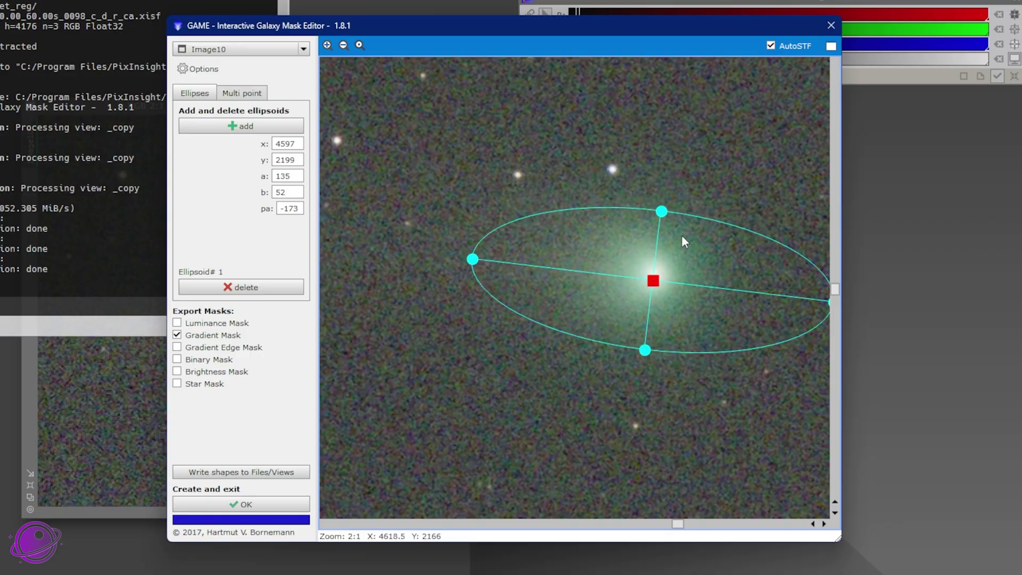
pyautogui.moveTo(667, 281); pyautogui.dragTo(648, 277)
# - Export only the Gradient Edge Mask, center the ellipse at about x 4594, y 2194, and create the mask
pyautogui.click(203, 337)
pyautogui.click(214, 349)
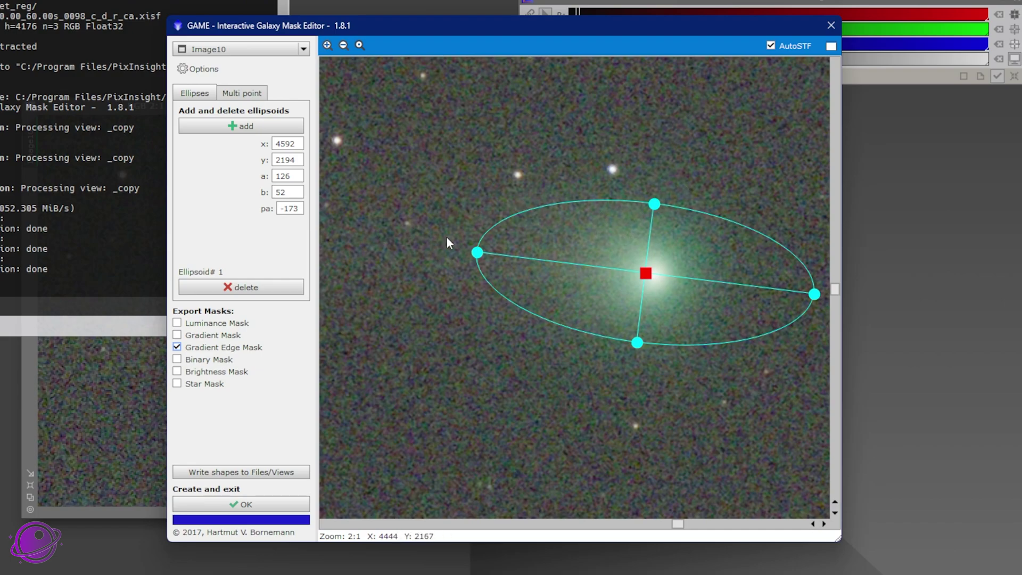
pyautogui.moveTo(646, 273); pyautogui.dragTo(650, 277)
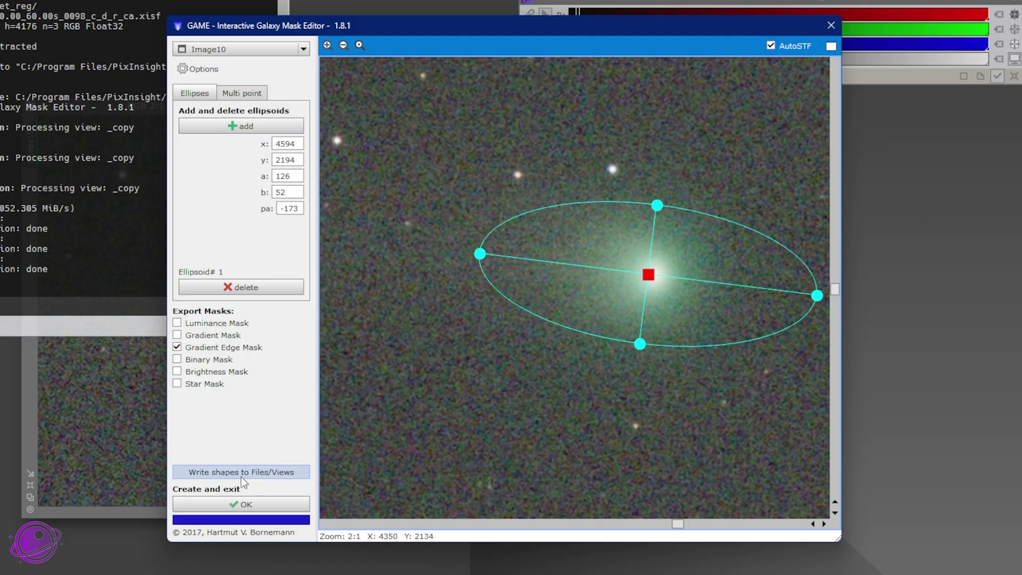
pyautogui.click(279, 503)
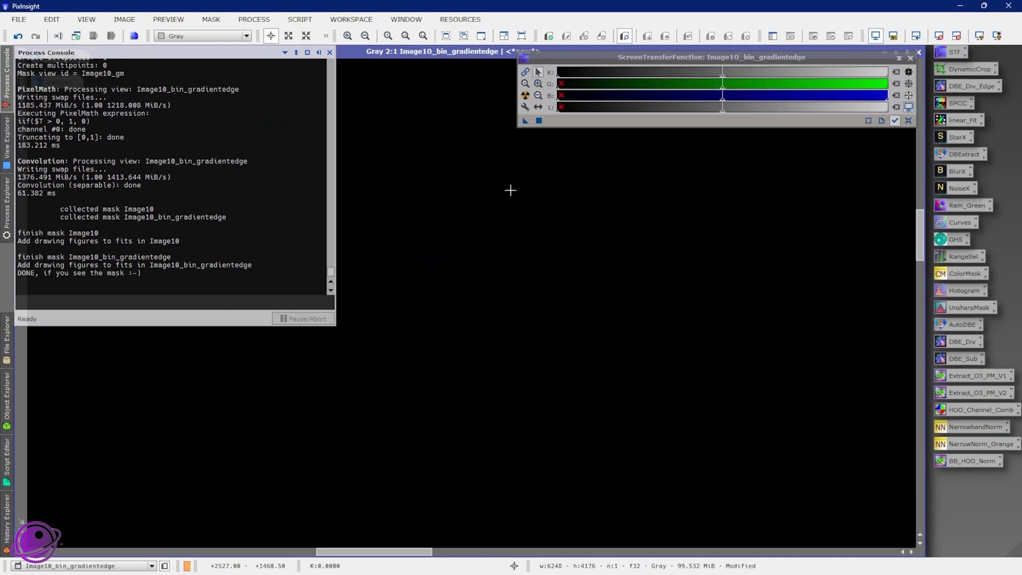
# - Shrink the mask and comet frame windows to show their whole images and arrange them apart in the workspace
pyautogui.doubleClick(375, 51)
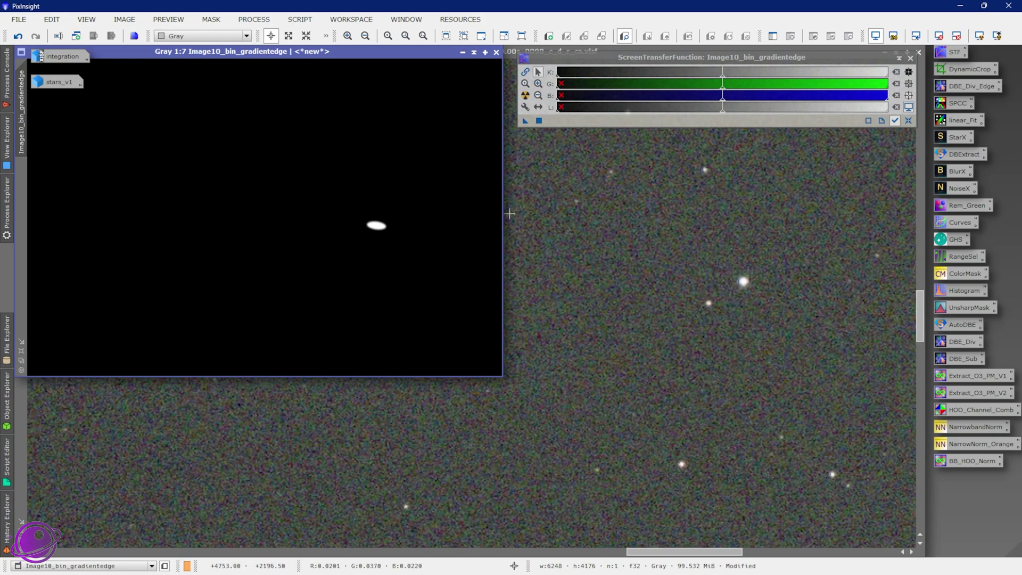
pyautogui.doubleClick(375, 54)
pyautogui.moveTo(375, 54); pyautogui.dragTo(634, 171)
pyautogui.moveTo(360, 53); pyautogui.dragTo(425, 84)
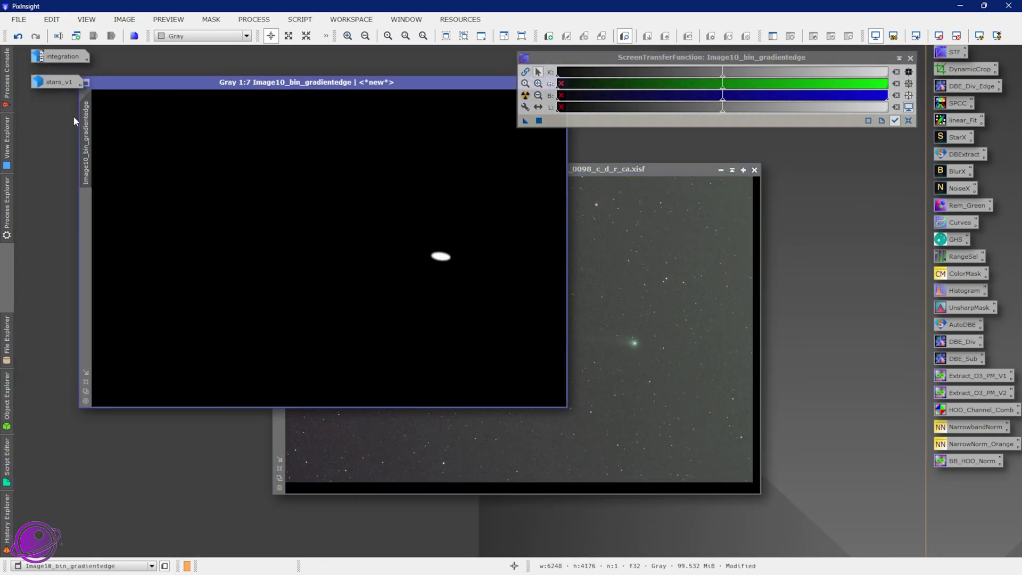
# - Rename the gradient edge mask image to comet_mask and minimize the Image10 frame
pyautogui.rightClick(84, 119)
pyautogui.click(132, 172)
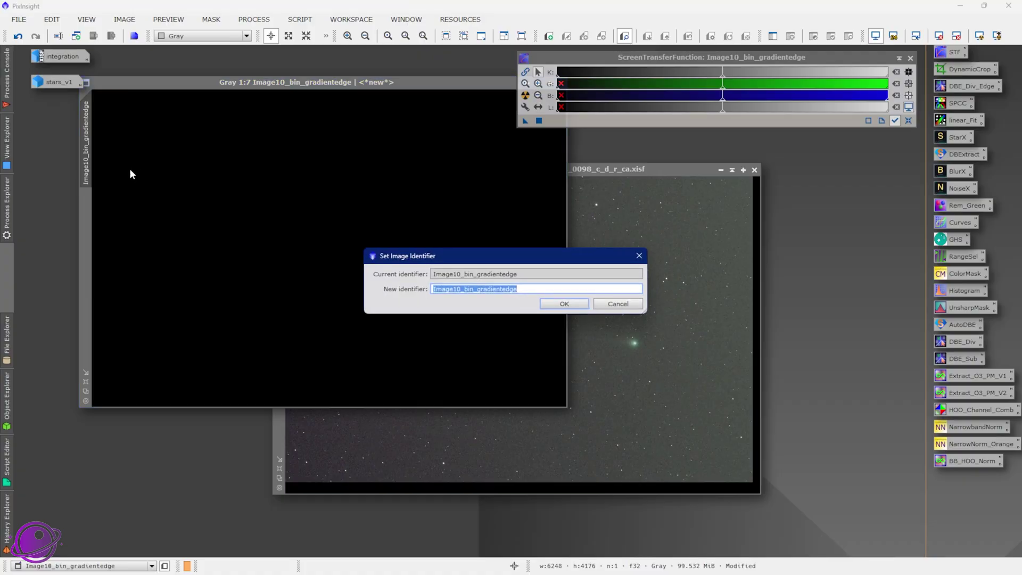
pyautogui.write('comet_mask')
pyautogui.press('Return')
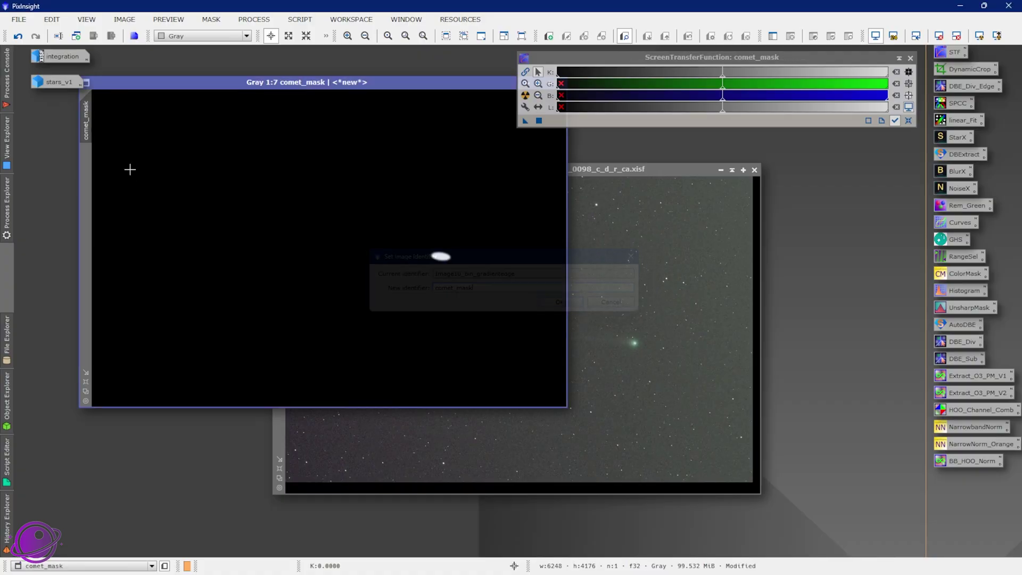
pyautogui.click(721, 169)
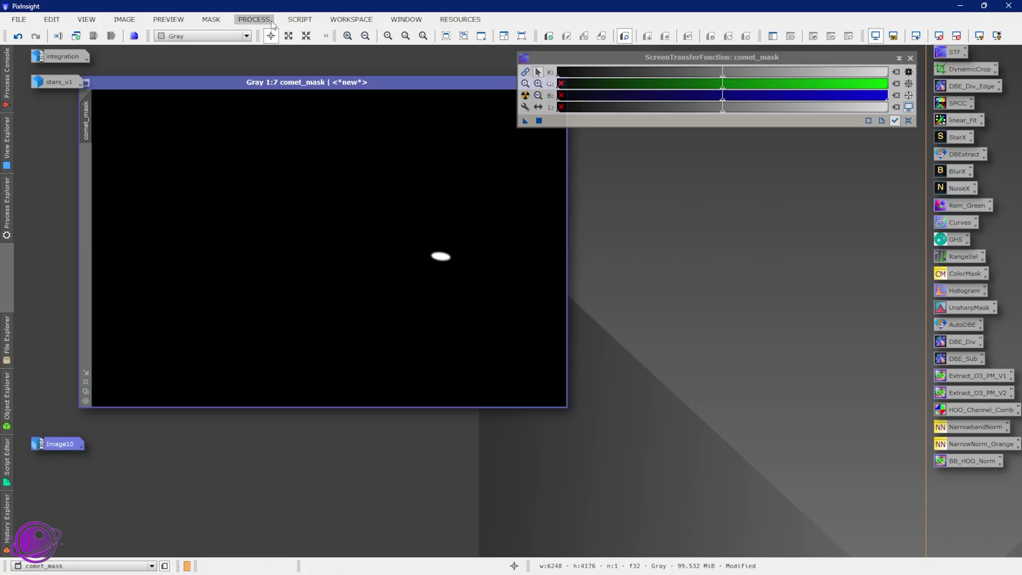
# - Open StarXTerminator and enable Unscreen Stars
pyautogui.click(254, 19)
pyautogui.moveTo(341, 465)
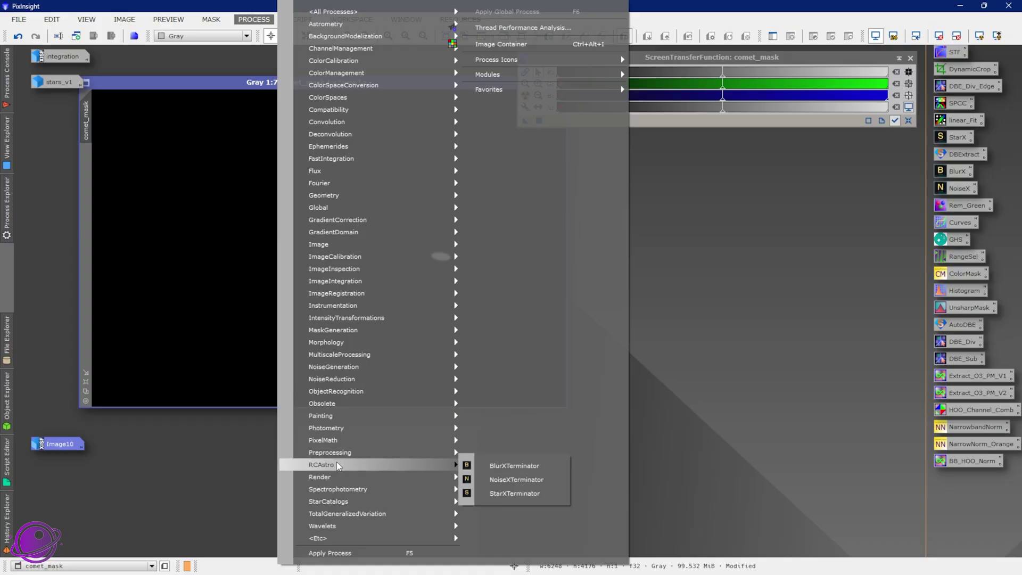
pyautogui.click(521, 493)
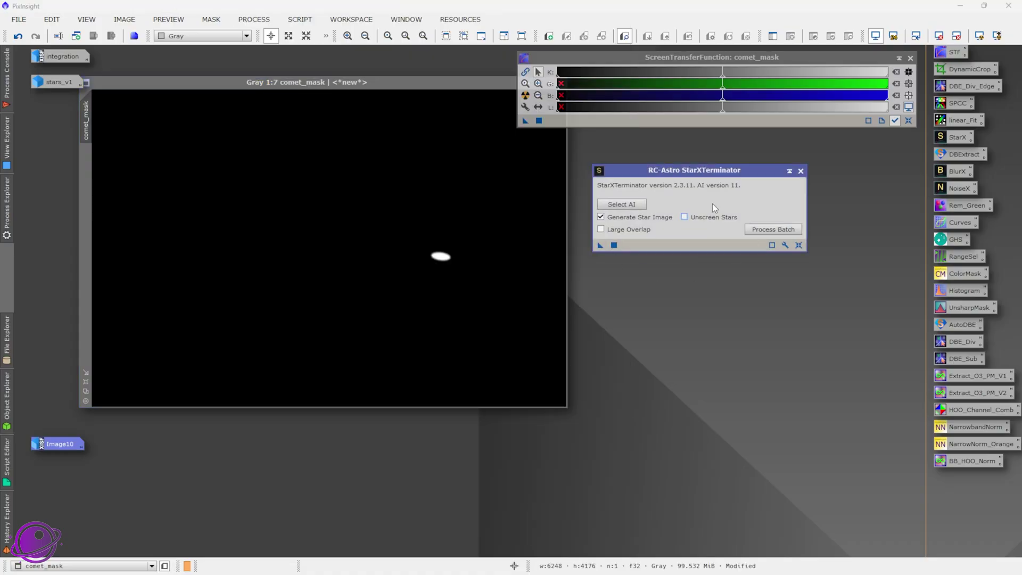
pyautogui.click(685, 217)
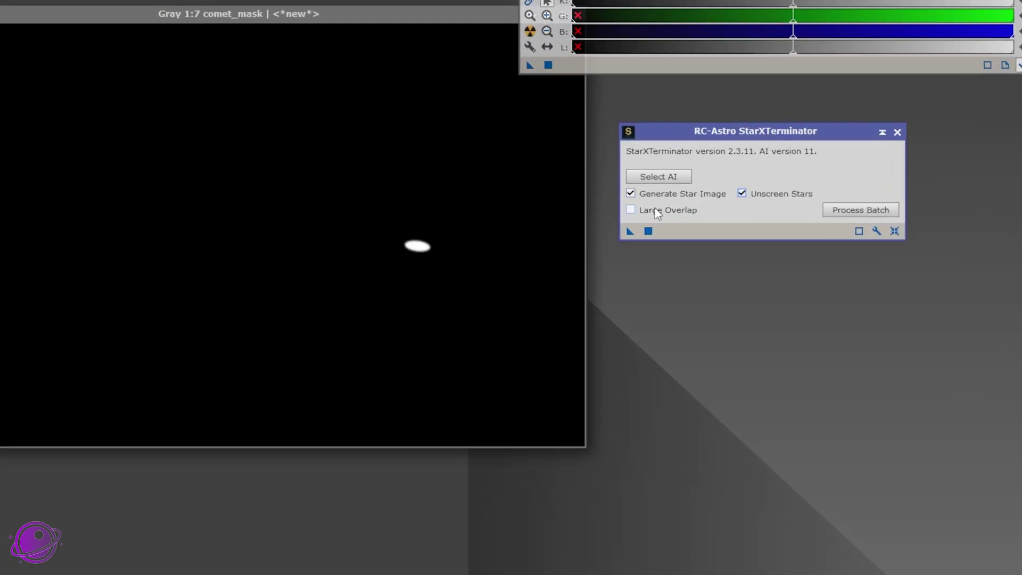
pyautogui.moveTo(767, 197)
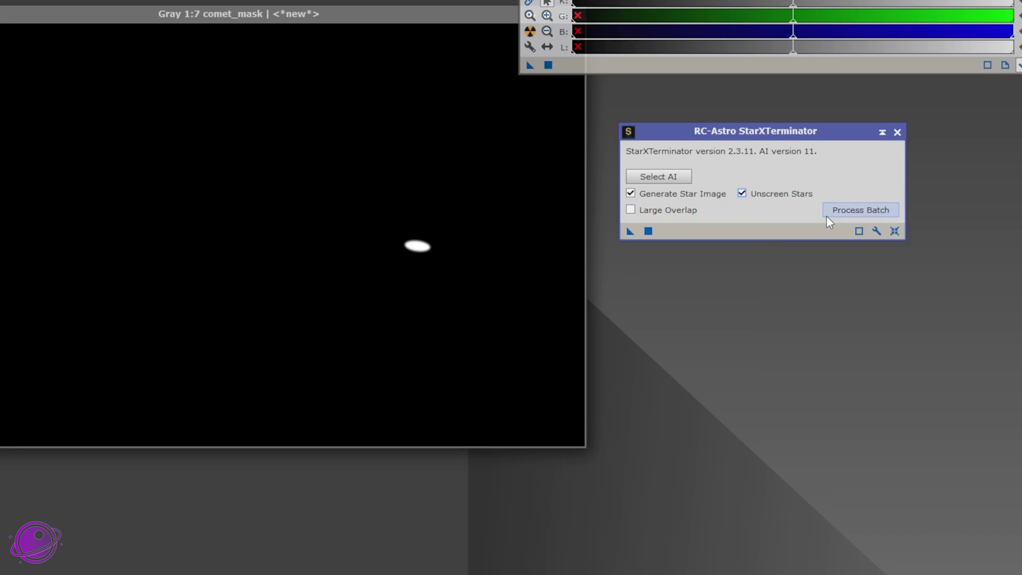
# - Set the StarXTerminator batch output for starless files to a new folder named starless inside cometA6/PI
pyautogui.click(854, 210)
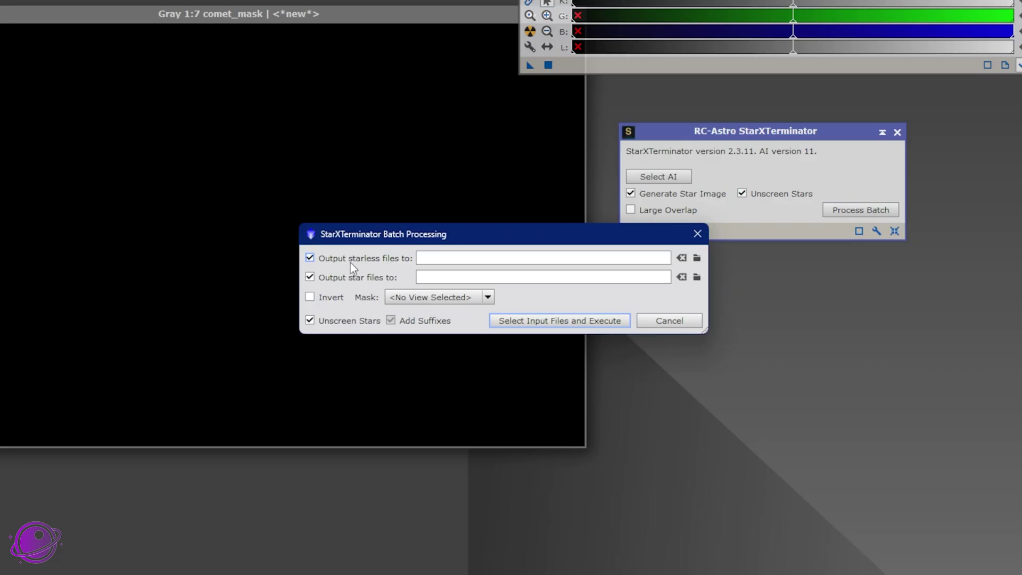
pyautogui.click(697, 258)
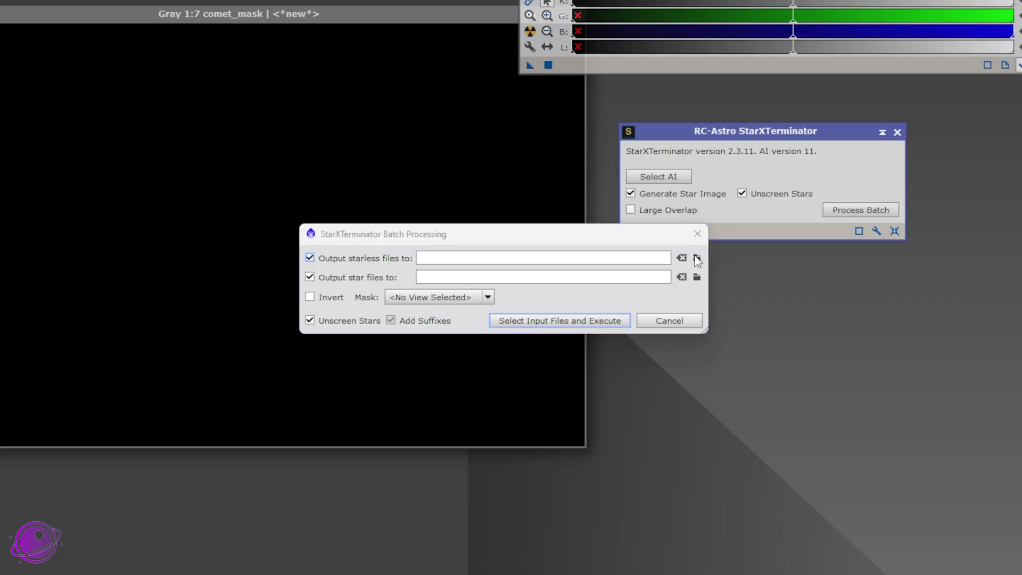
pyautogui.click(836, 106)
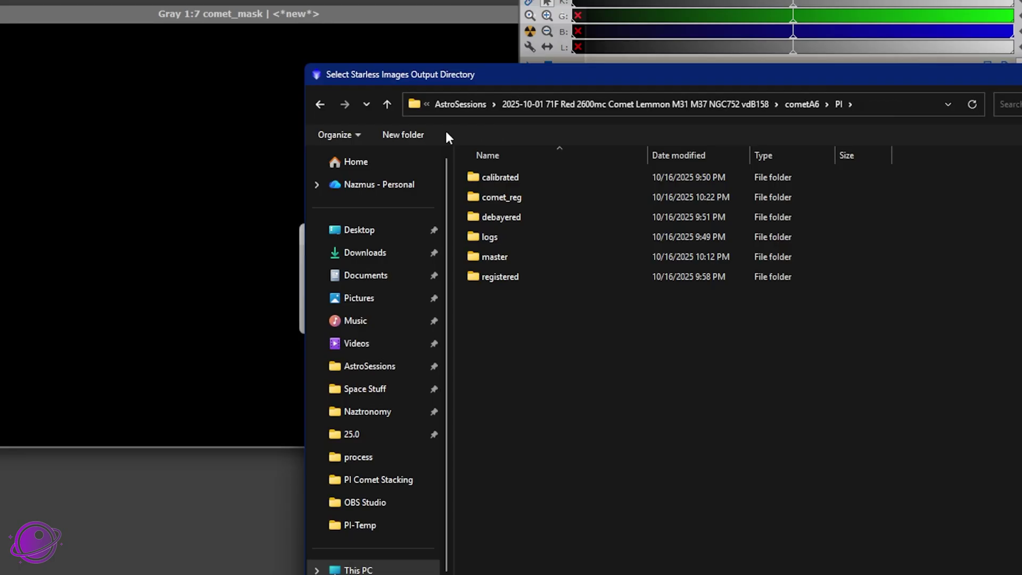
pyautogui.click(403, 138)
pyautogui.write('starless')
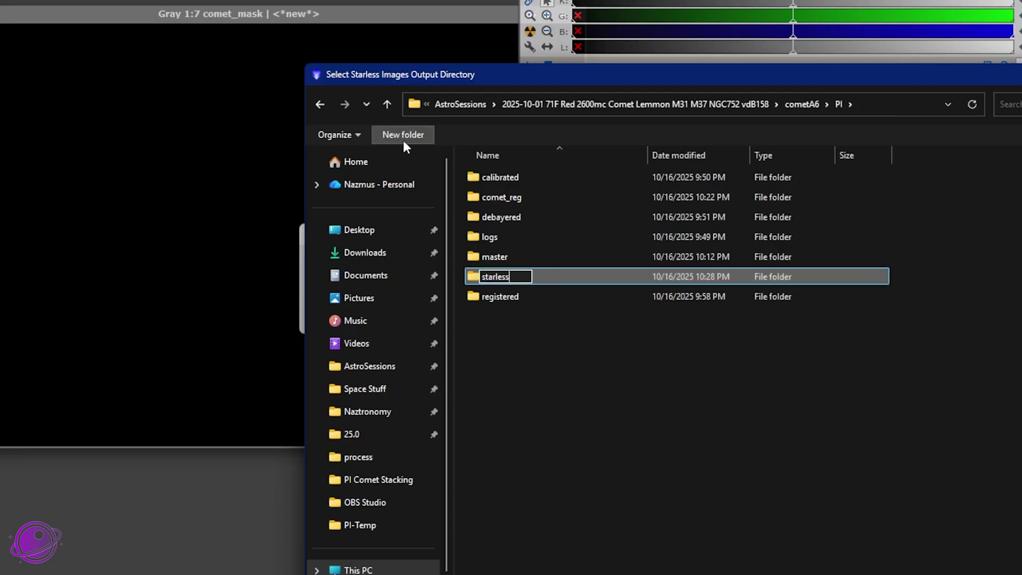
pyautogui.press('Return')
pyautogui.press('Return')
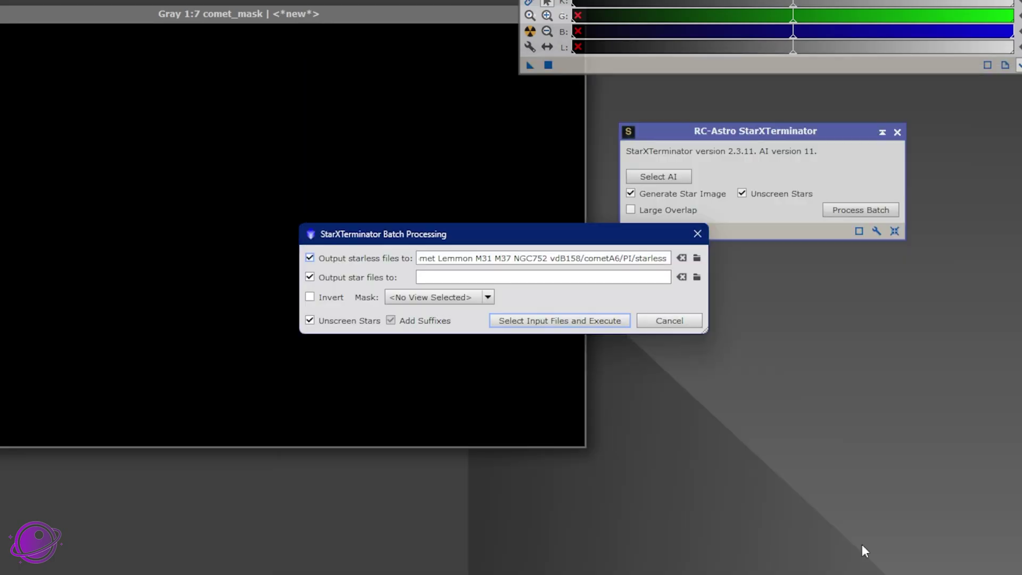
# - Disable star file output for the batch and use comet_mask as the mask with Invert enabled
pyautogui.click(310, 276)
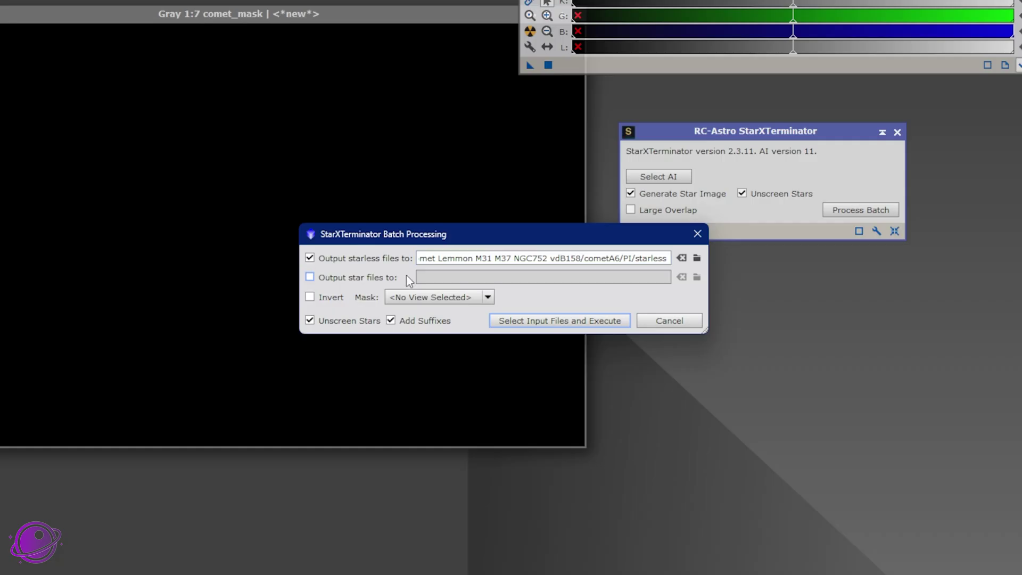
pyautogui.click(482, 298)
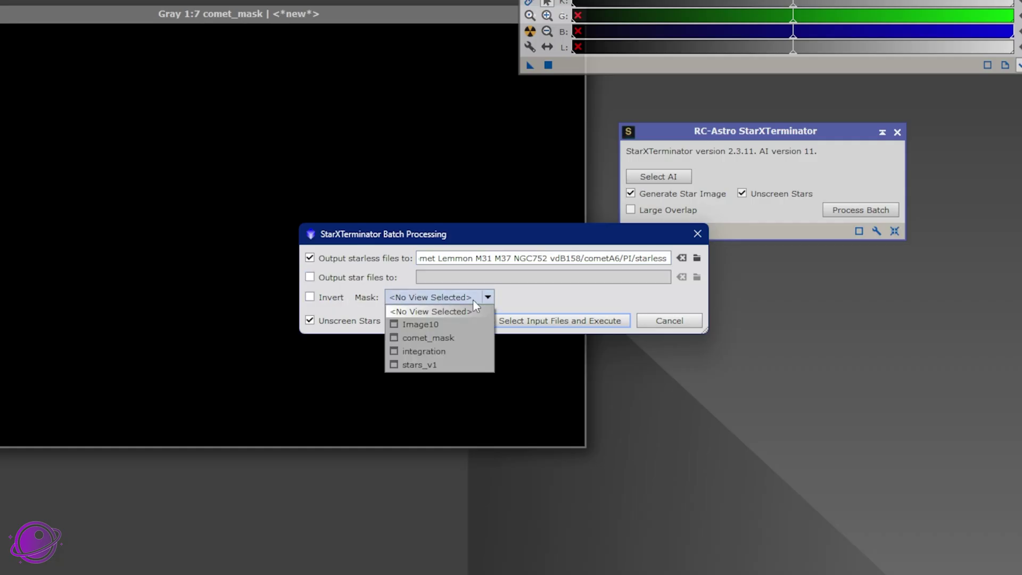
pyautogui.click(446, 338)
pyautogui.moveTo(479, 234); pyautogui.dragTo(737, 261)
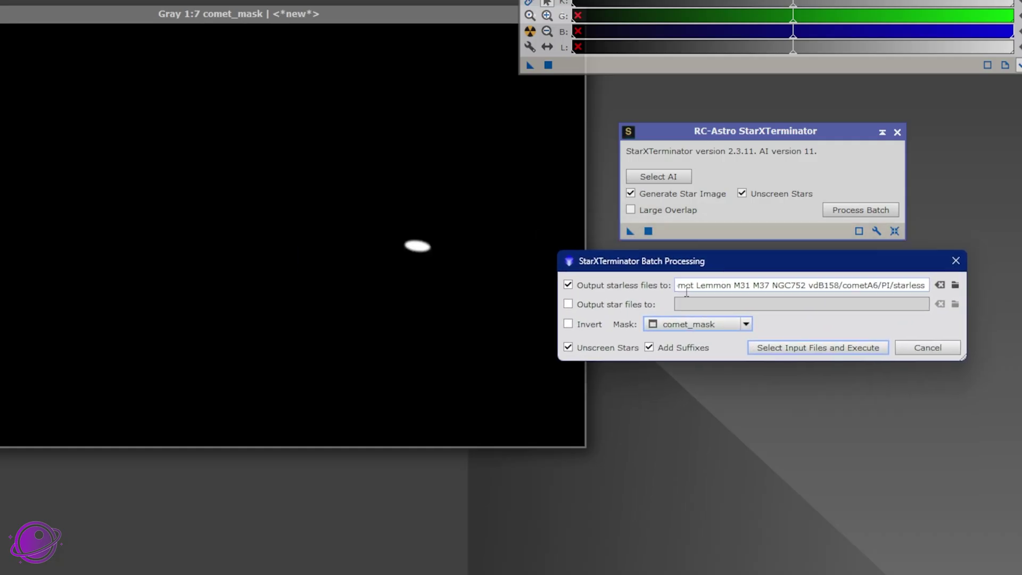
pyautogui.click(569, 324)
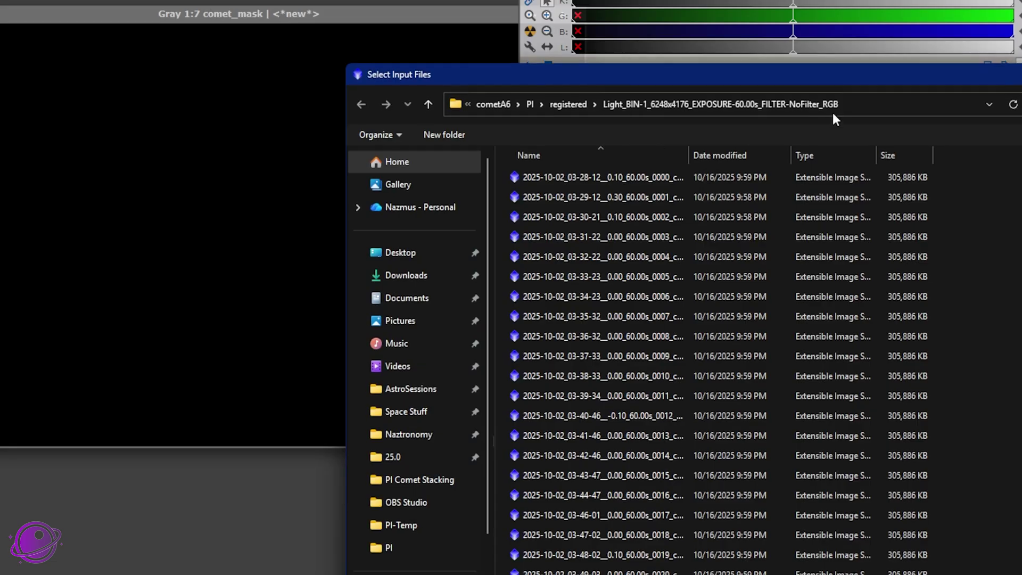
# - Select all comet-aligned frames in the PI/comet_reg folder as input and run the StarXTerminator batch
pyautogui.click(529, 104)
pyautogui.doubleClick(548, 197)
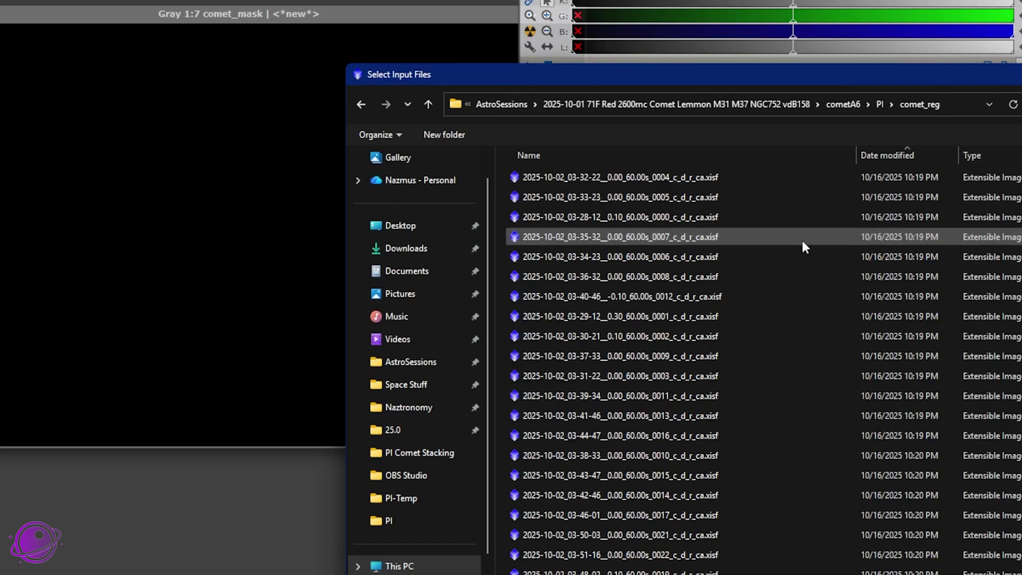
pyautogui.hotkey('ctrl', 'a')
pyautogui.press('Return')
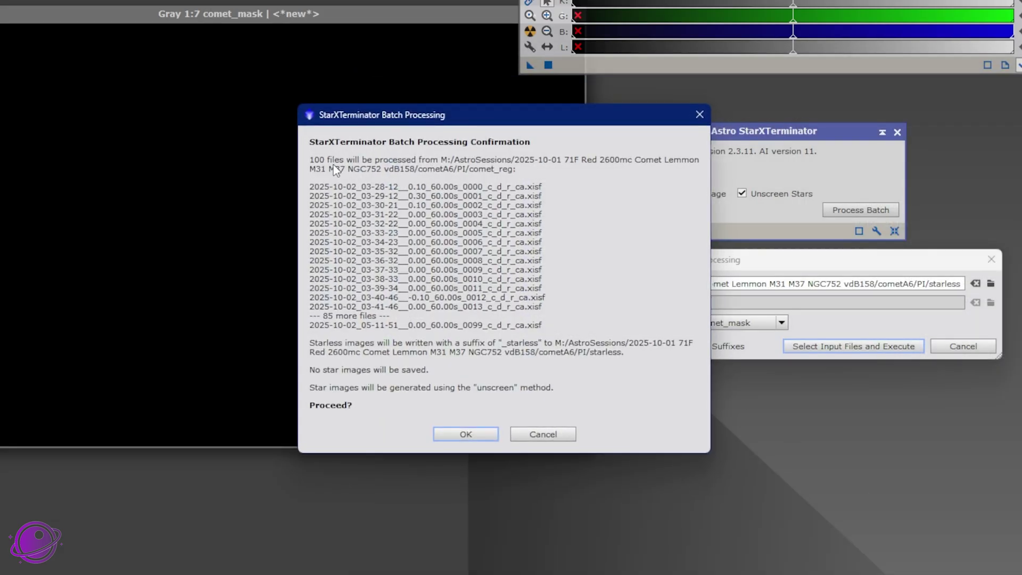
pyautogui.click(478, 435)
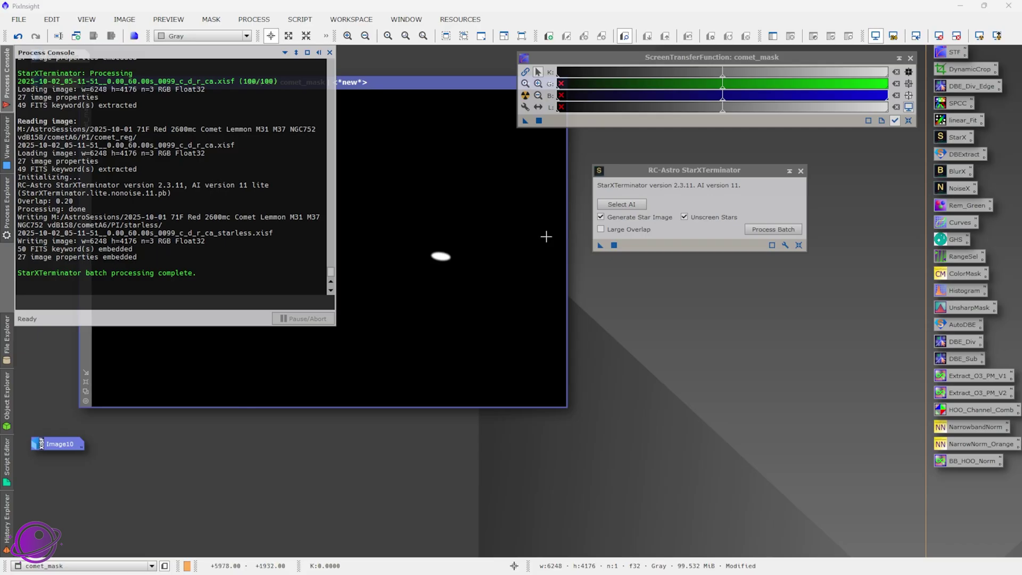
# - Close StarXTerminator, switch to File Explorer and open the cometA6/PI/starless folder to check the starless output files
pyautogui.click(800, 171)
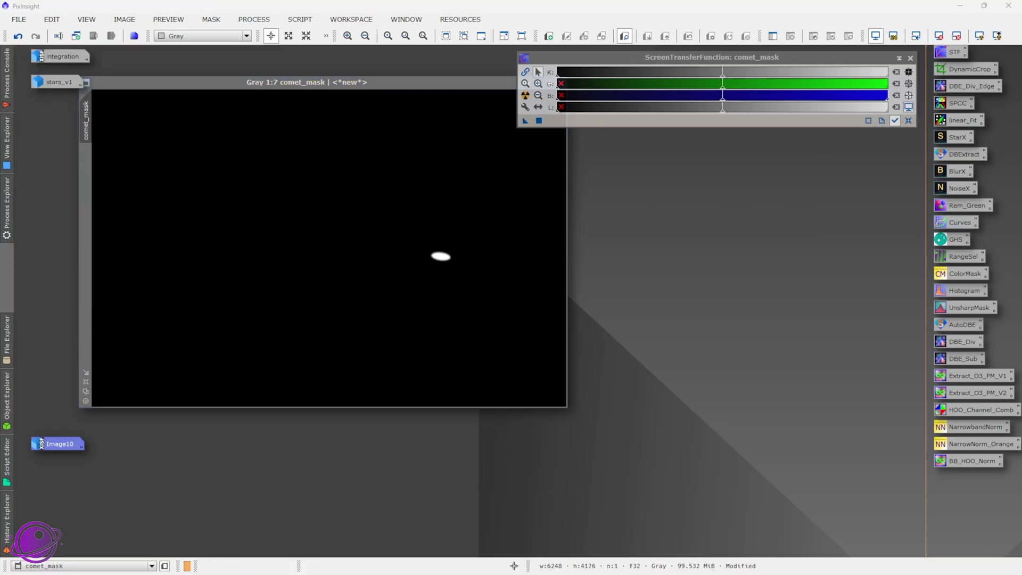
pyautogui.hotkey('alt', 'Tab')
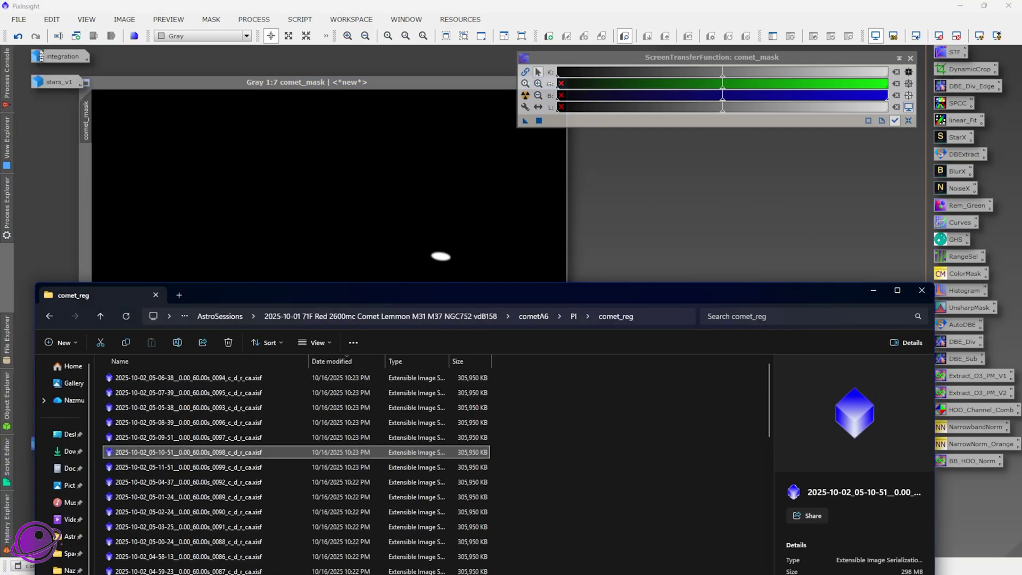
pyautogui.click(573, 317)
pyautogui.doubleClick(170, 468)
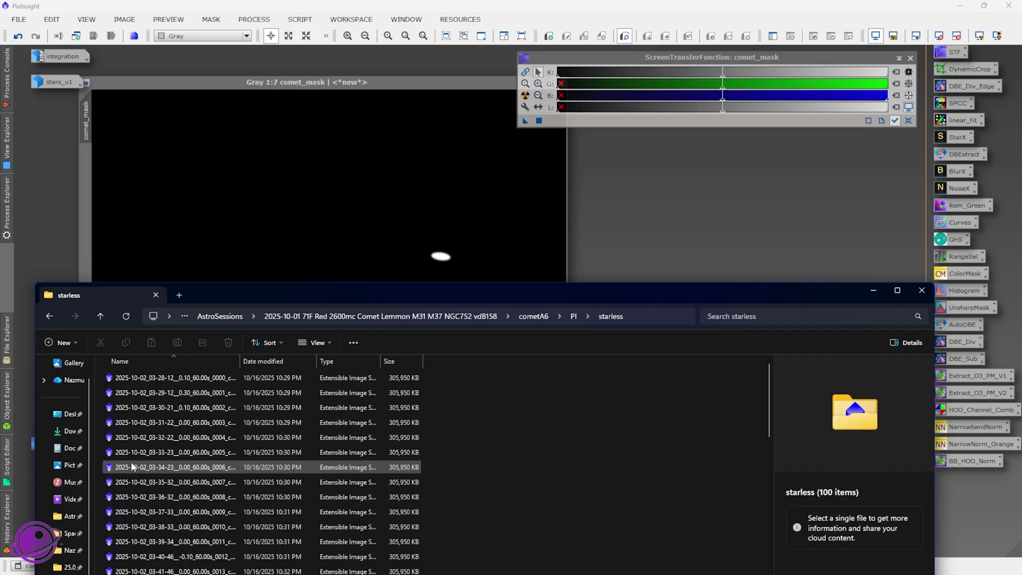
# - Open the 2025-10-02_03-31-22 starless frame (0003) in PixInsight and apply an auto-stretch to it
pyautogui.click(165, 423)
pyautogui.press('Return')
pyautogui.click(872, 290)
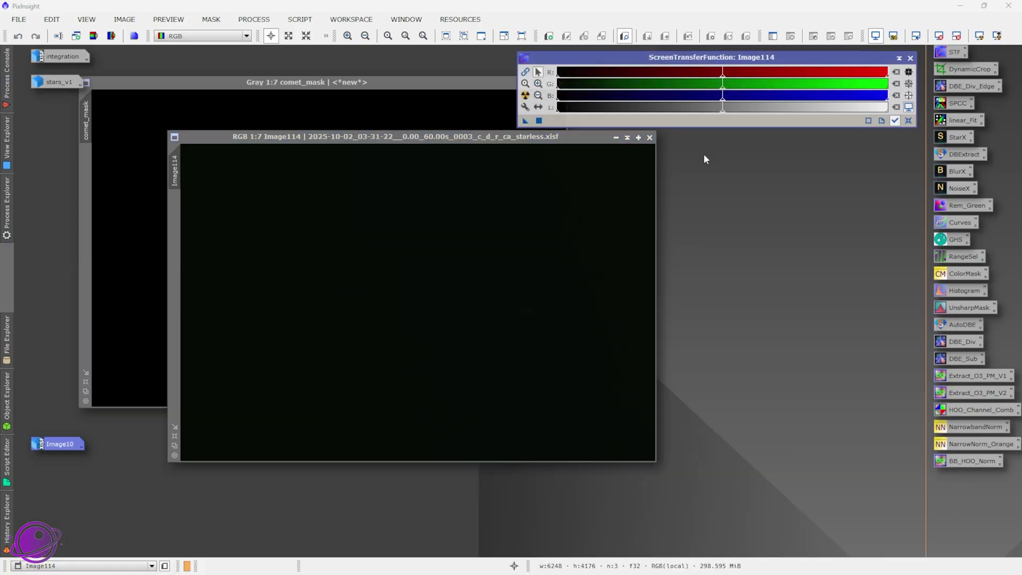
pyautogui.click(524, 95)
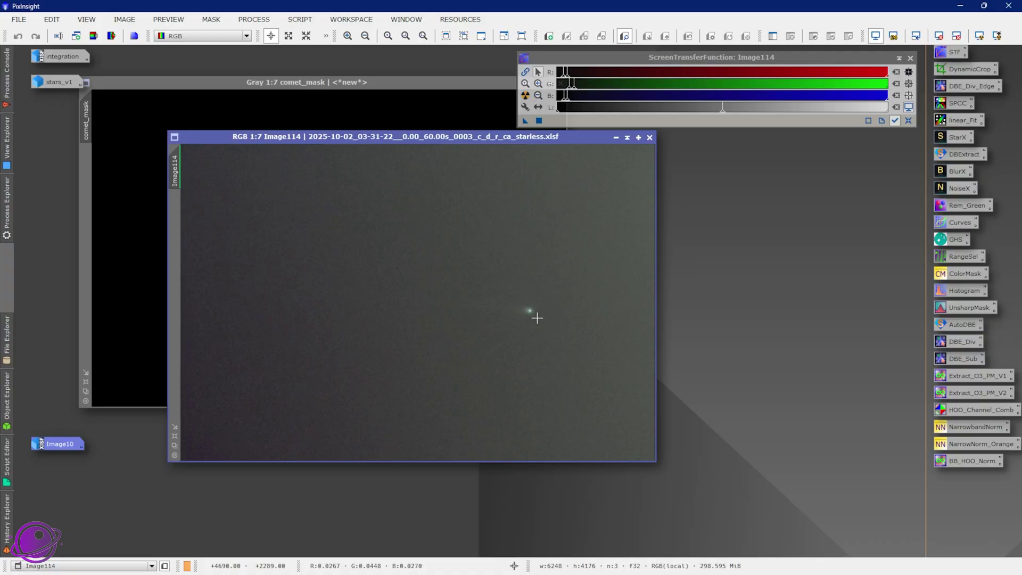
# - Examine the comet and the surrounding background in the starless frame for leftover stars, and close the image
pyautogui.scroll(-5, 502, 308)
pyautogui.scroll(12, 502, 309)
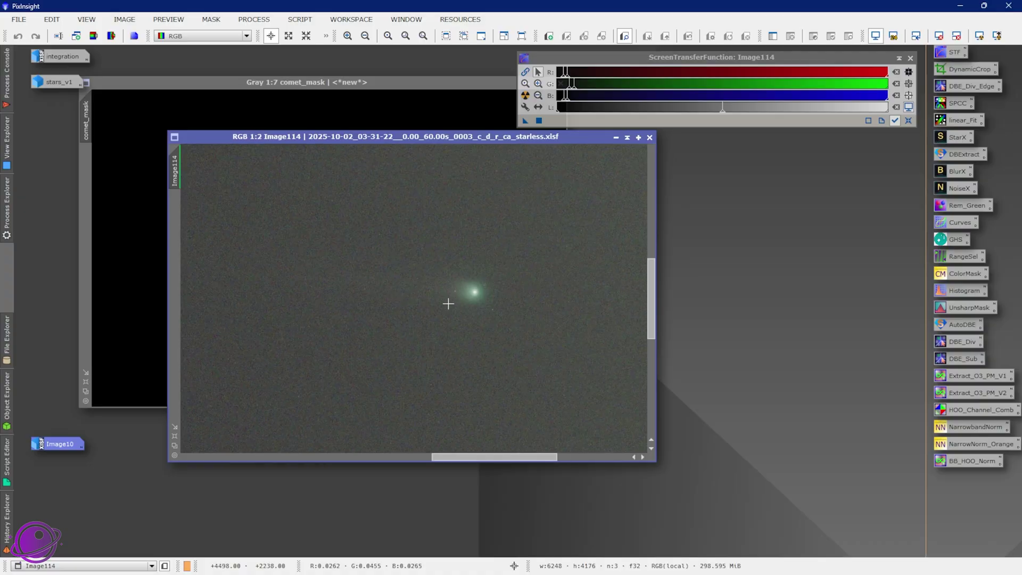
pyautogui.scroll(-7, 317, 237)
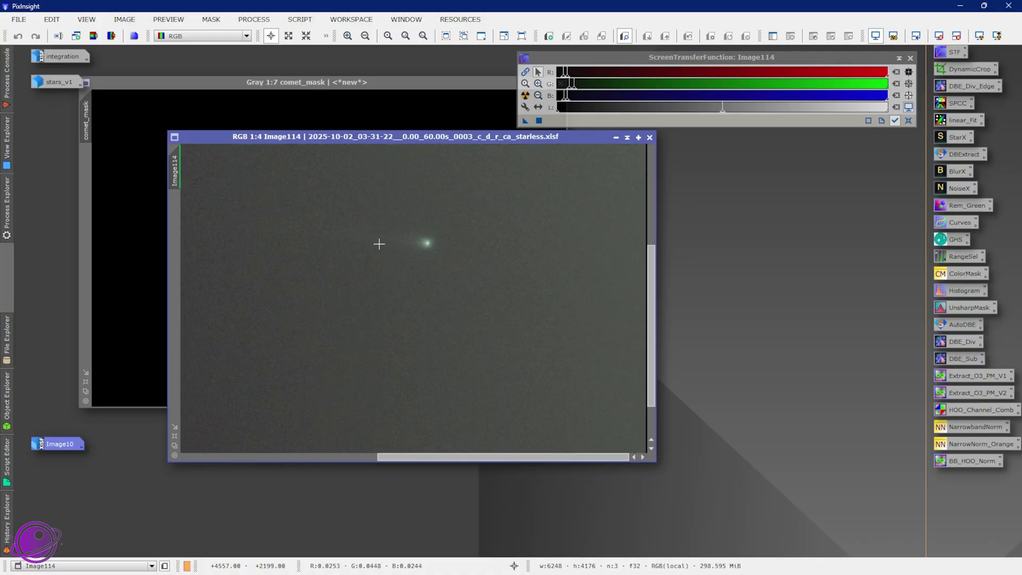
pyautogui.scroll(2, 452, 198)
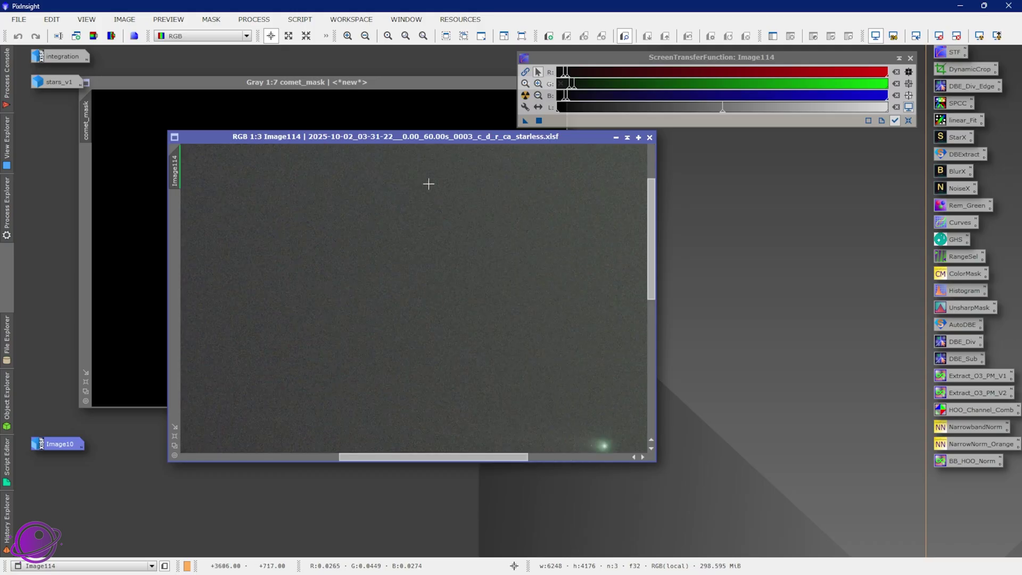
pyautogui.scroll(1, 506, 417)
pyautogui.scroll(1, 371, 212)
pyautogui.scroll(-1, 348, 199)
pyautogui.scroll(-7, 474, 249)
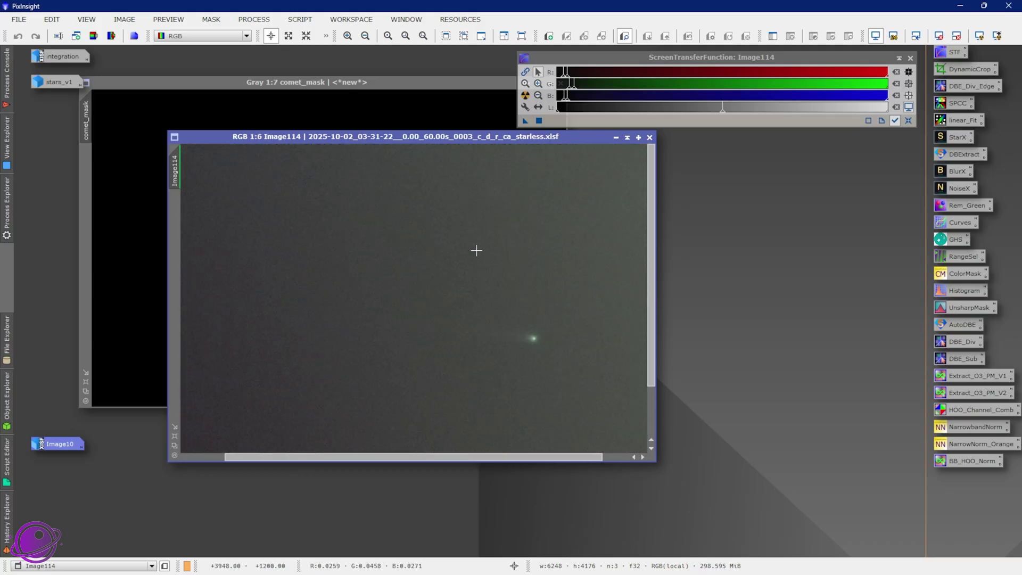
pyautogui.scroll(2, 501, 246)
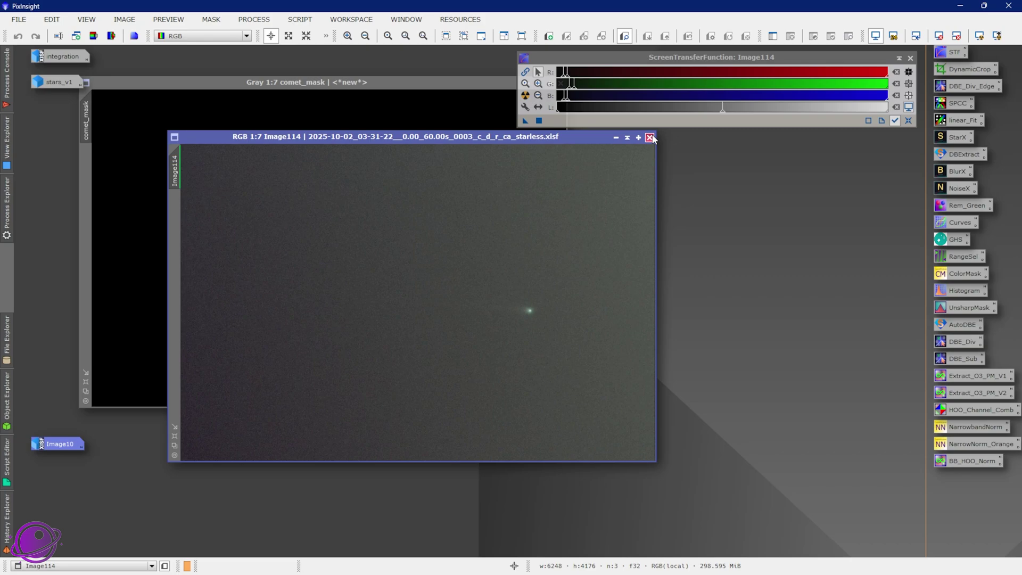
pyautogui.click(650, 137)
# - Iconize the comet_mask image and place its icon beneath the stars_v1 icon
pyautogui.moveTo(403, 88); pyautogui.dragTo(333, 94)
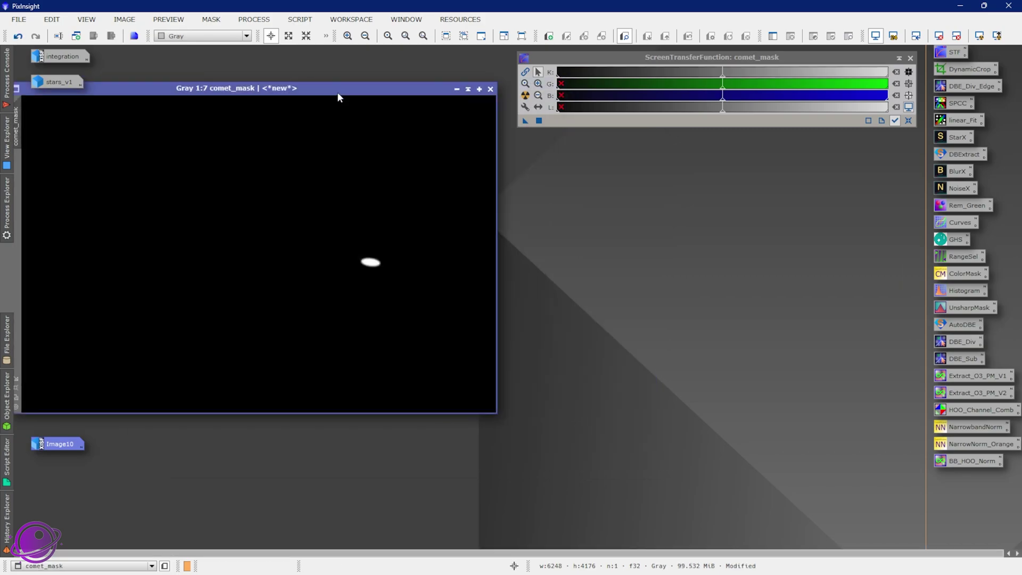
pyautogui.click(450, 94)
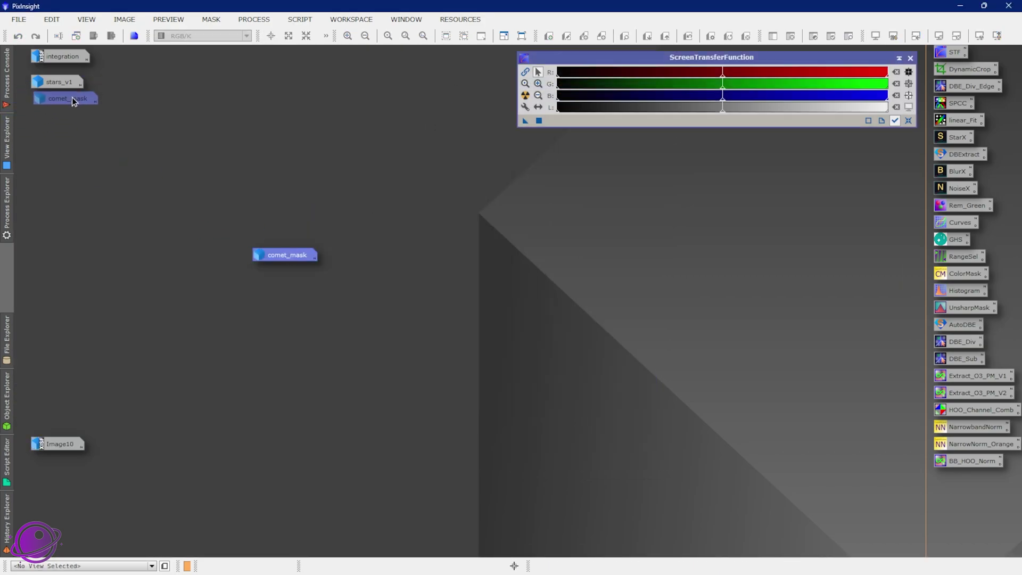
pyautogui.moveTo(70, 100); pyautogui.dragTo(65, 105)
# - Open the ImageIntegration process and add all frames from the cometA6/PI/starless folder as input images
pyautogui.click(301, 20)
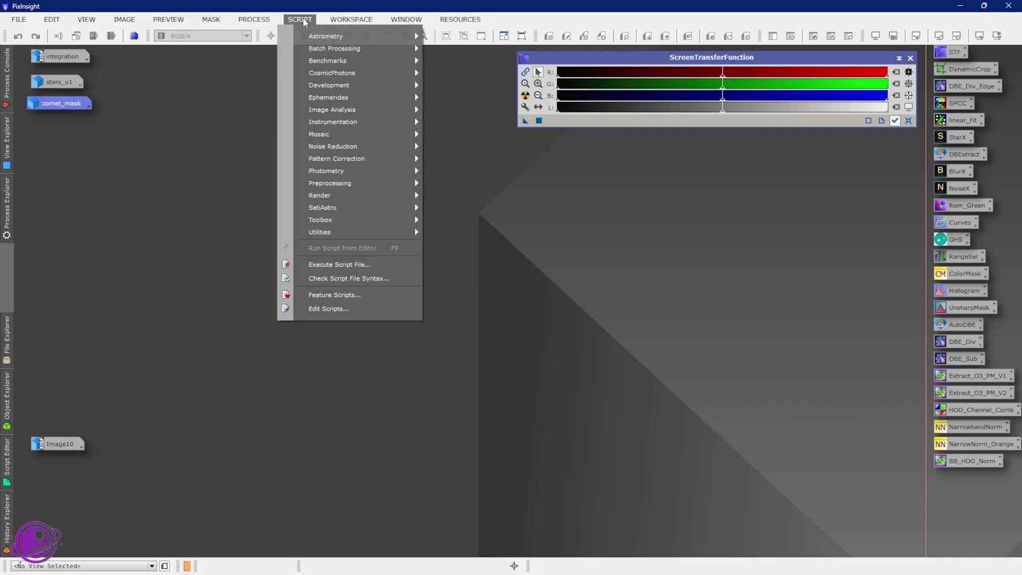
pyautogui.moveTo(254, 20)
pyautogui.moveTo(370, 285)
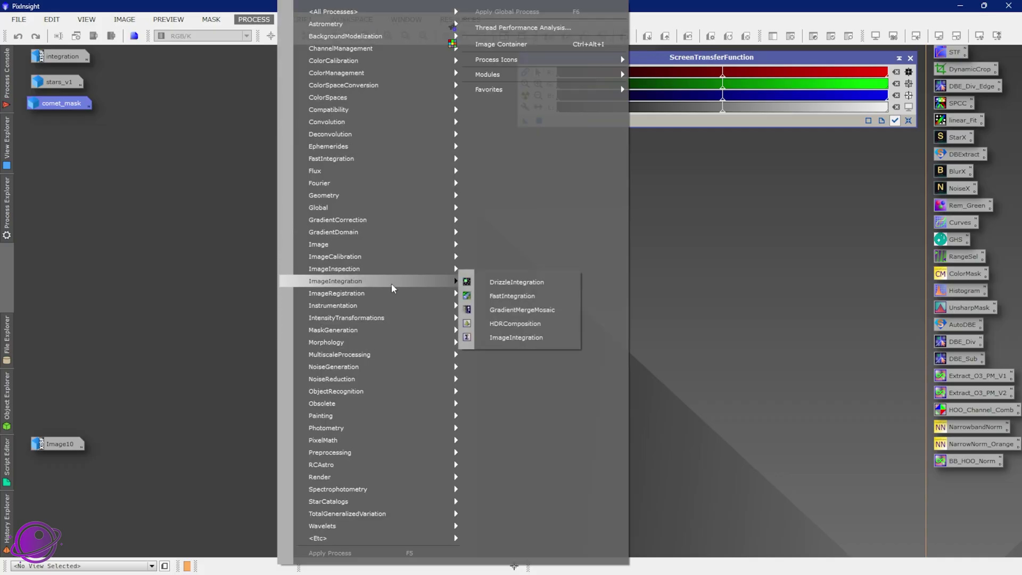
pyautogui.click(525, 337)
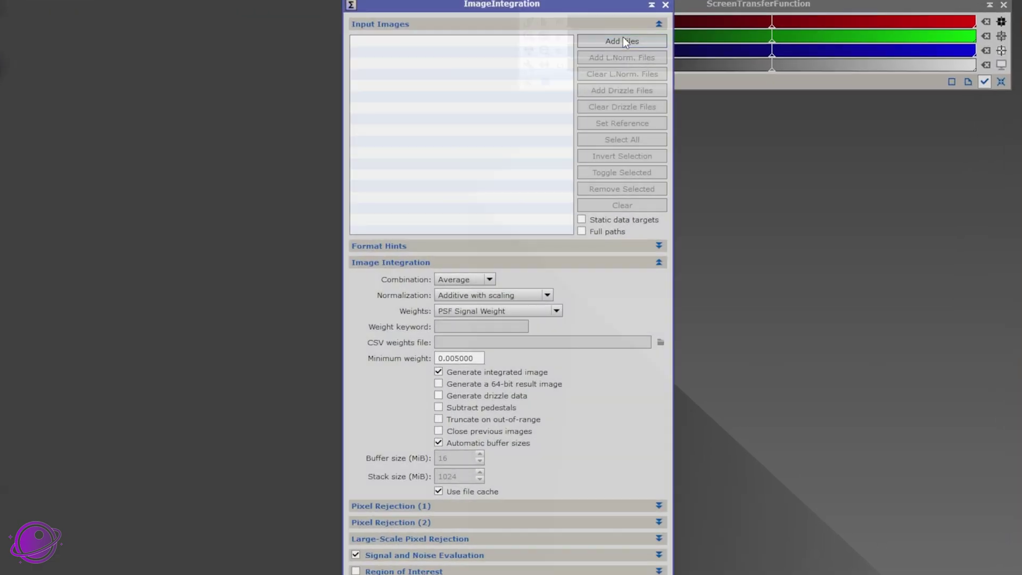
pyautogui.click(623, 36)
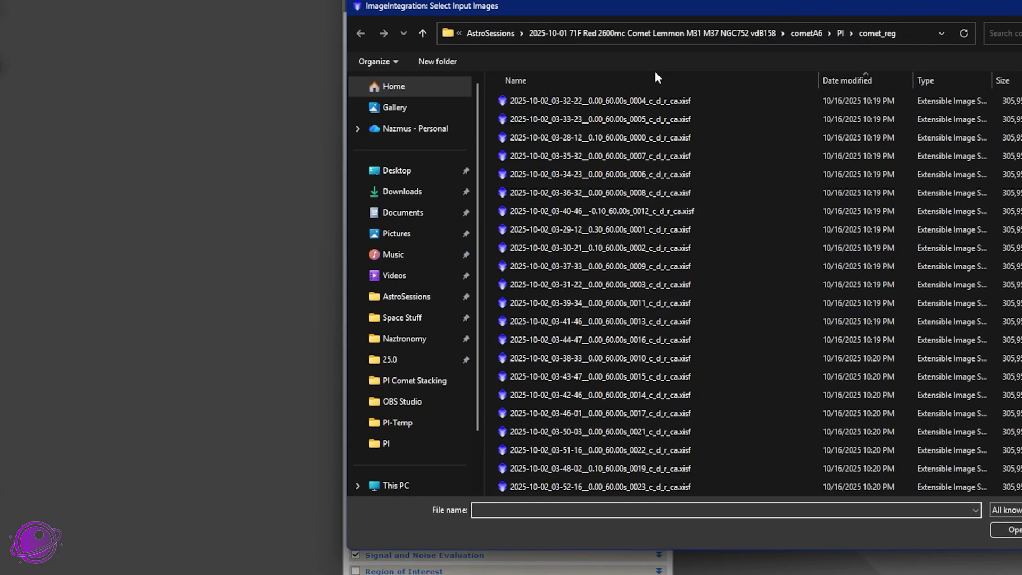
pyautogui.click(853, 30)
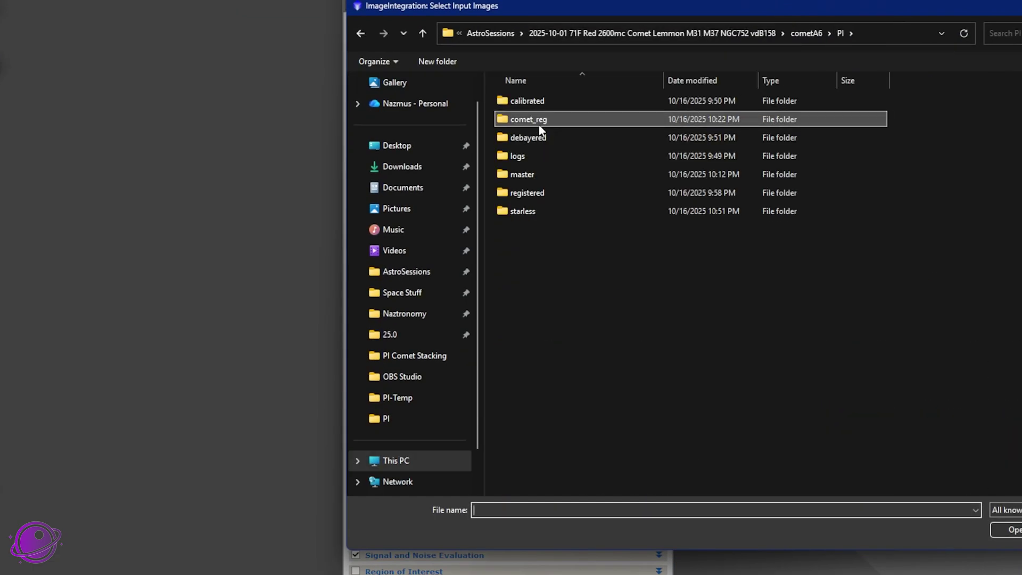
pyautogui.click(532, 211)
pyautogui.doubleClick(531, 212)
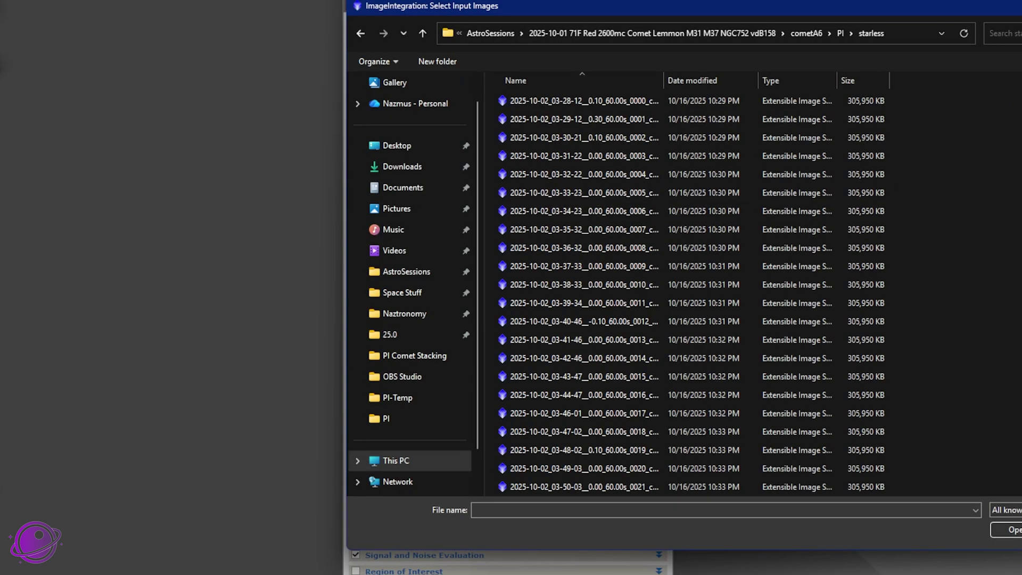
pyautogui.hotkey('ctrl', 'a')
pyautogui.click(1014, 529)
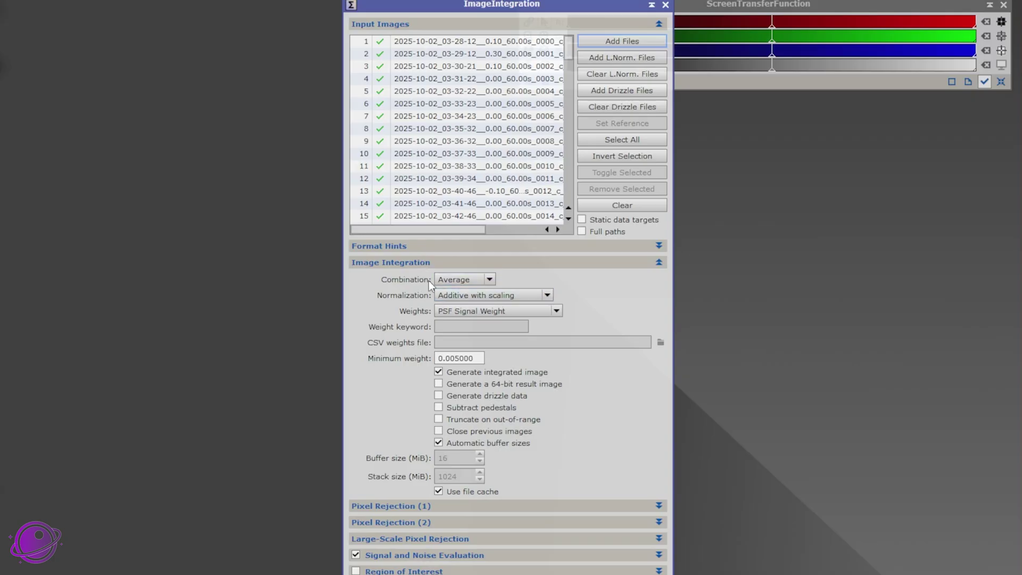
# - Set the pixel rejection algorithm to Winsorized Sigma Clipping
pyautogui.click(414, 261)
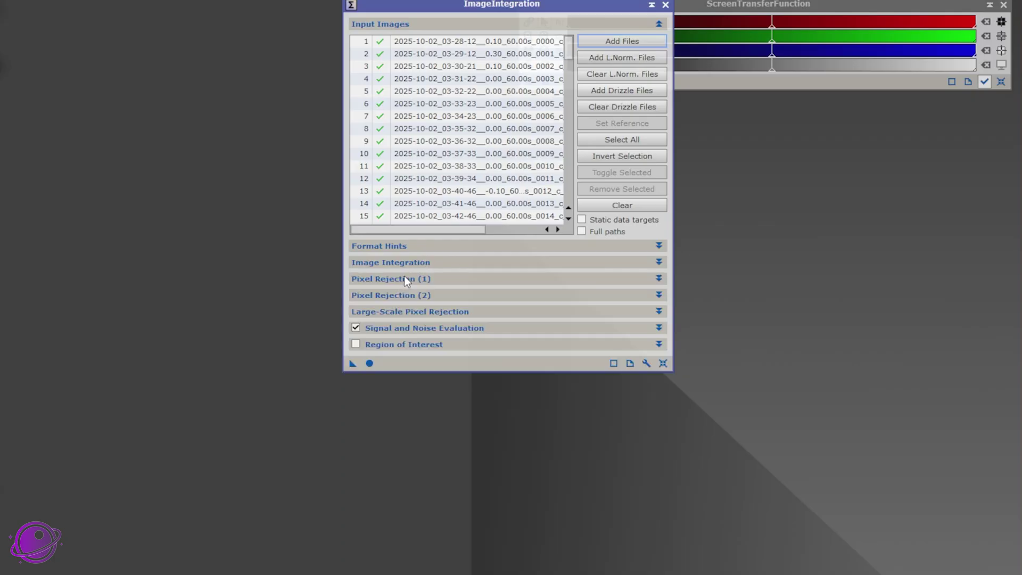
pyautogui.click(404, 277)
pyautogui.click(446, 296)
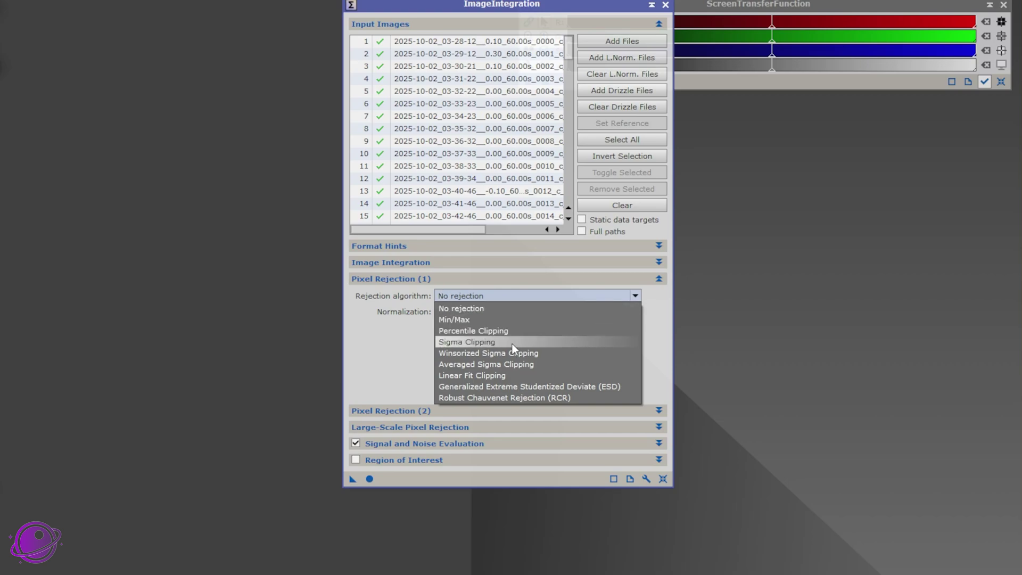
pyautogui.click(523, 353)
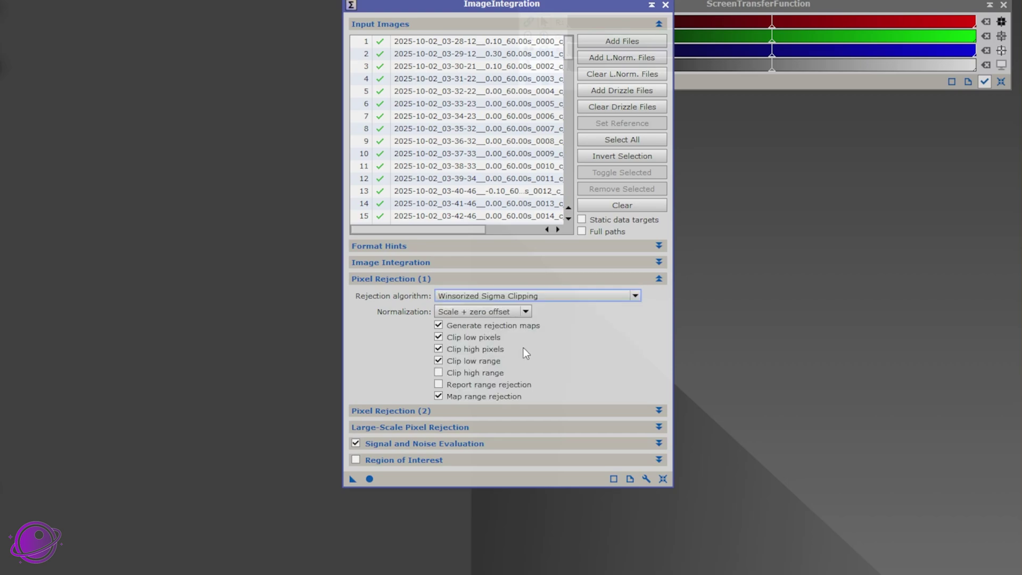
# - Set Sigma high to 5 and Sigma low to 3, and run the integration of the starless frames
pyautogui.click(395, 412)
pyautogui.click(420, 279)
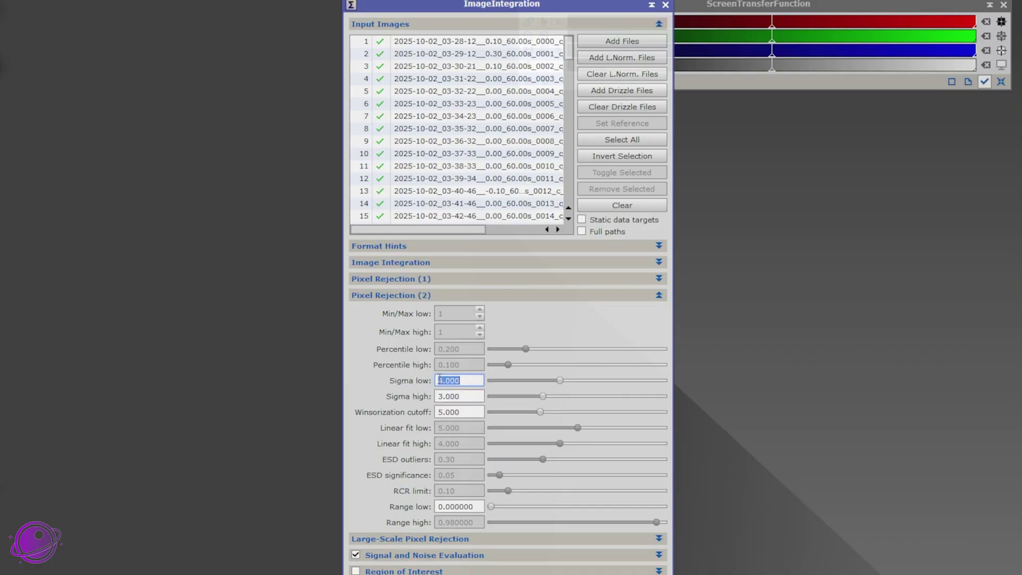
pyautogui.moveTo(440, 398); pyautogui.dragTo(433, 396)
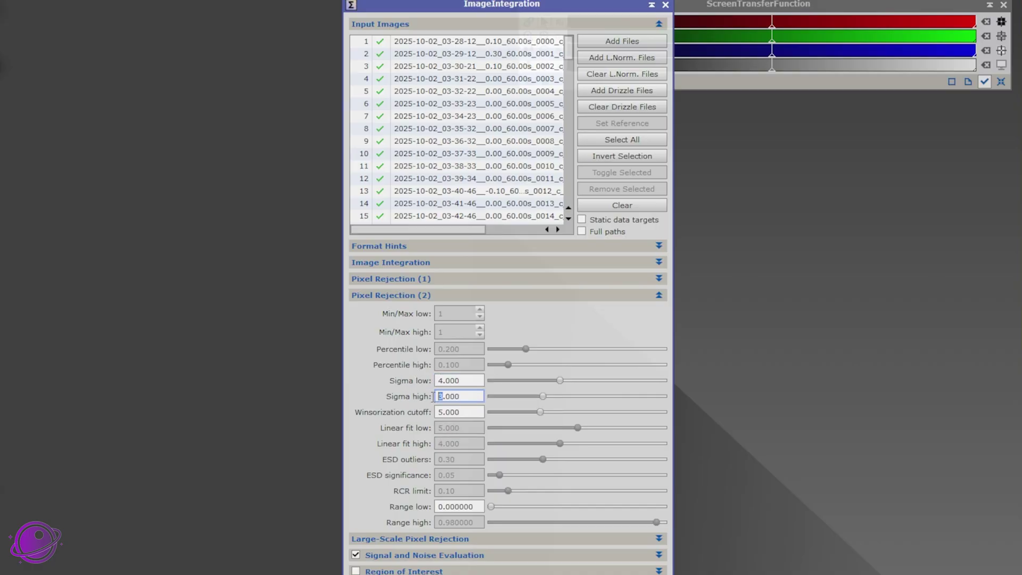
pyautogui.write('5')
pyautogui.click(447, 380)
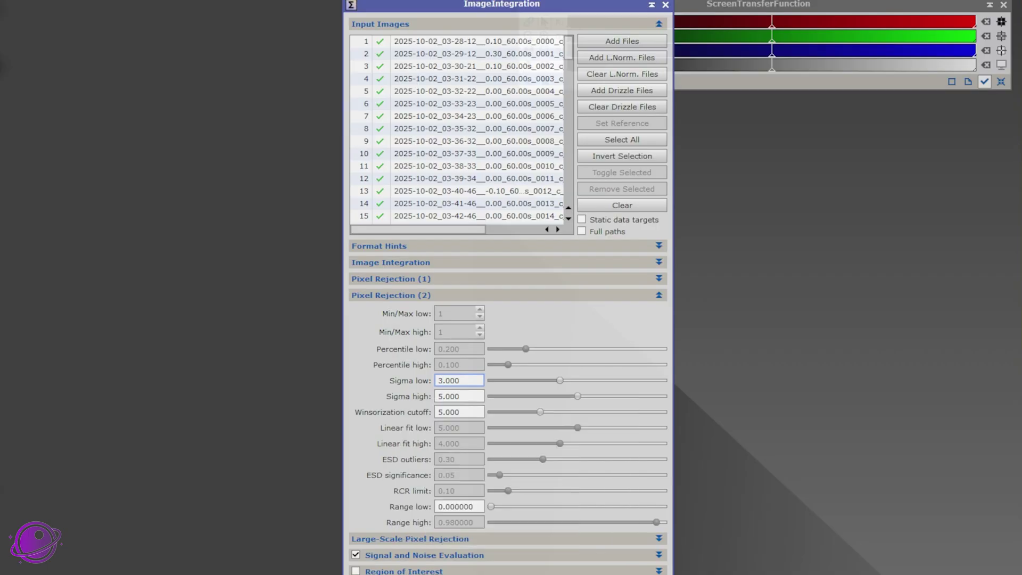
pyautogui.click(353, 569)
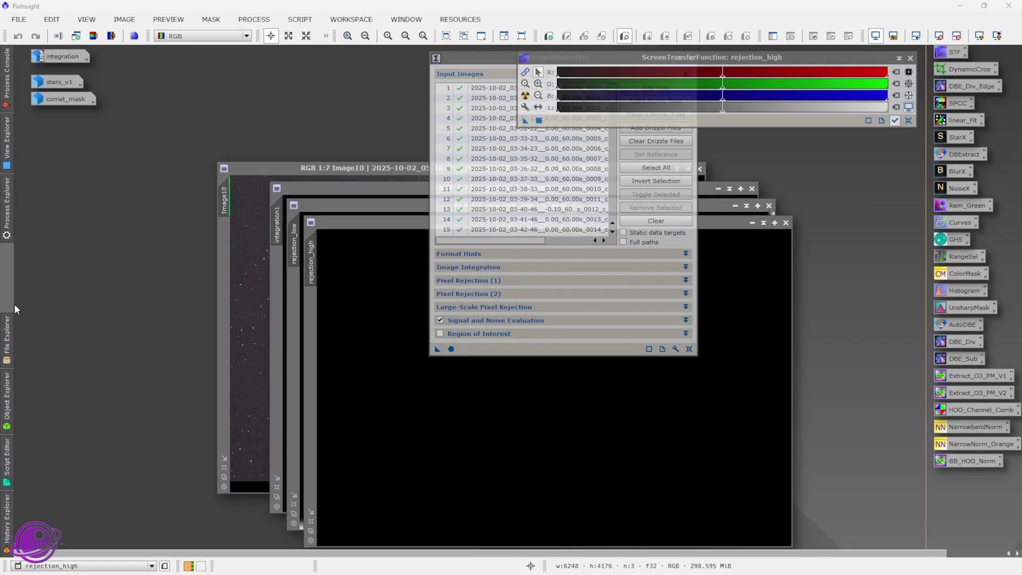
pyautogui.moveTo(493, 60); pyautogui.dragTo(423, 112)
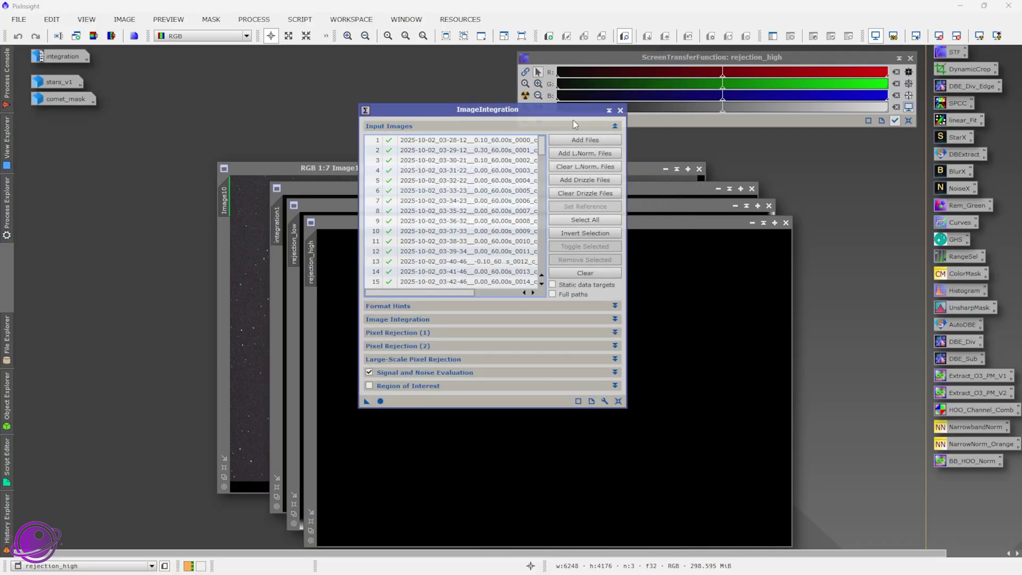
pyautogui.click(620, 111)
# - Inspect the rejection_high map with an auto-stretch and close both rejection maps
pyautogui.moveTo(487, 225); pyautogui.dragTo(452, 192)
pyautogui.click(526, 95)
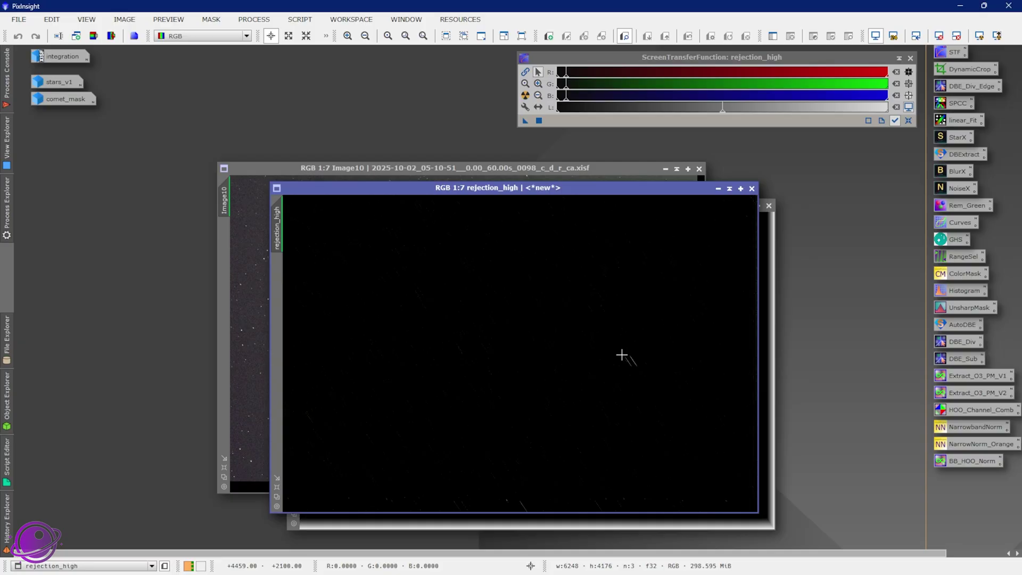
pyautogui.scroll(6, 621, 353)
pyautogui.scroll(-6, 627, 343)
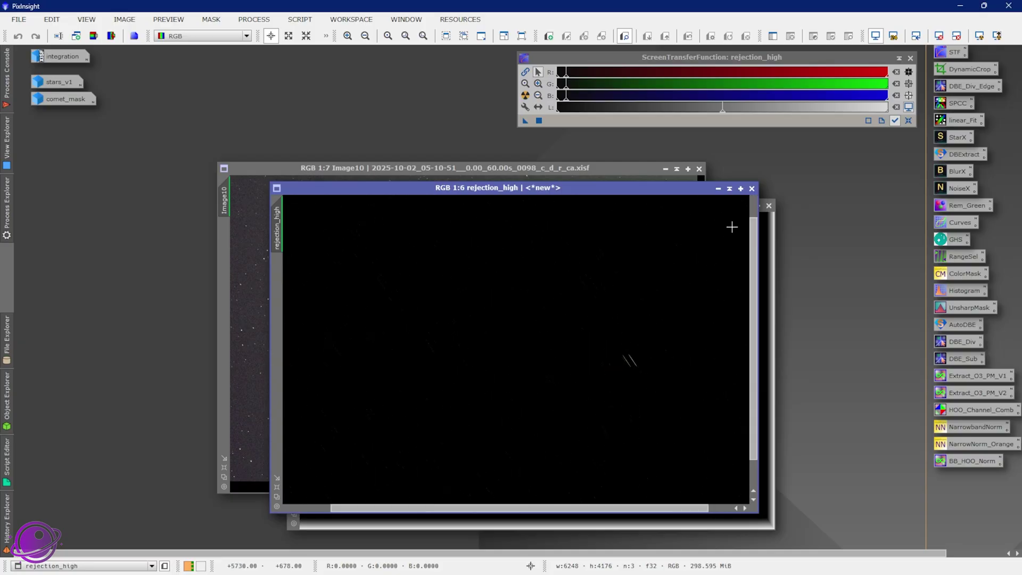
pyautogui.click(751, 187)
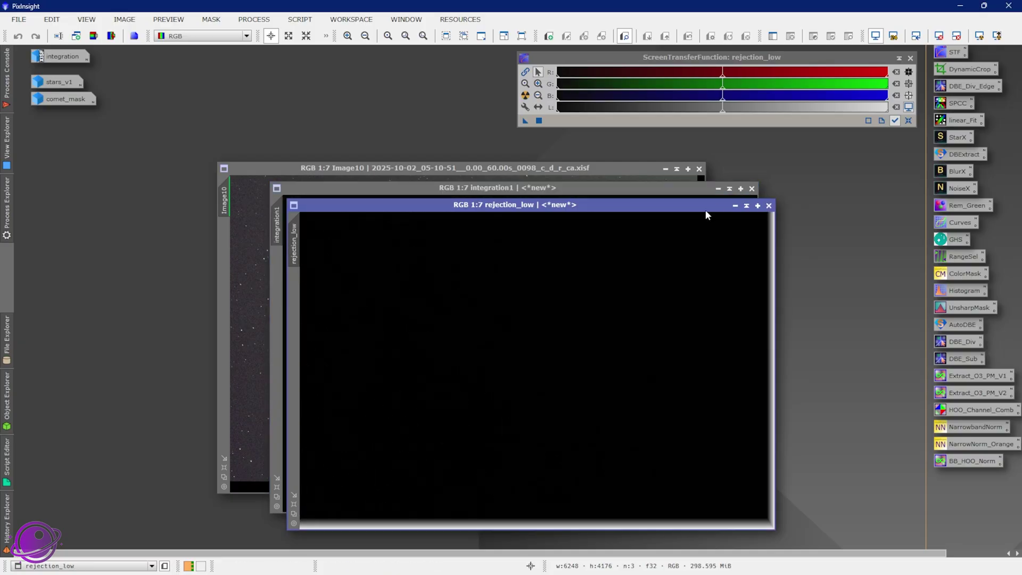
pyautogui.click(769, 205)
# - Auto-stretch the integration1 image and examine the stacked comet's core and tail up close
pyautogui.moveTo(589, 189); pyautogui.dragTo(503, 158)
pyautogui.click(525, 95)
pyautogui.moveTo(494, 158); pyautogui.dragTo(592, 155)
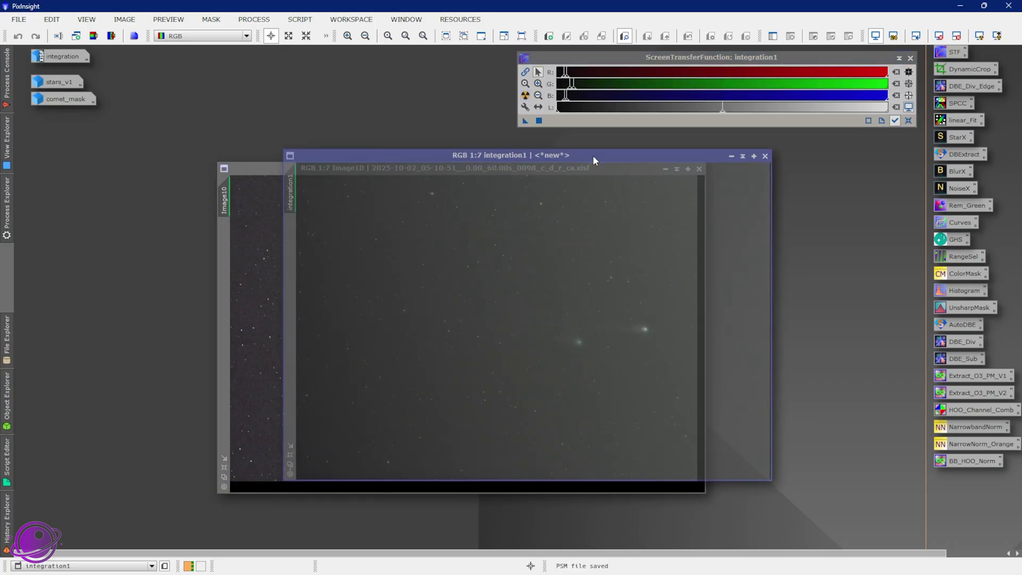
pyautogui.scroll(5, 654, 328)
pyautogui.scroll(2, 598, 333)
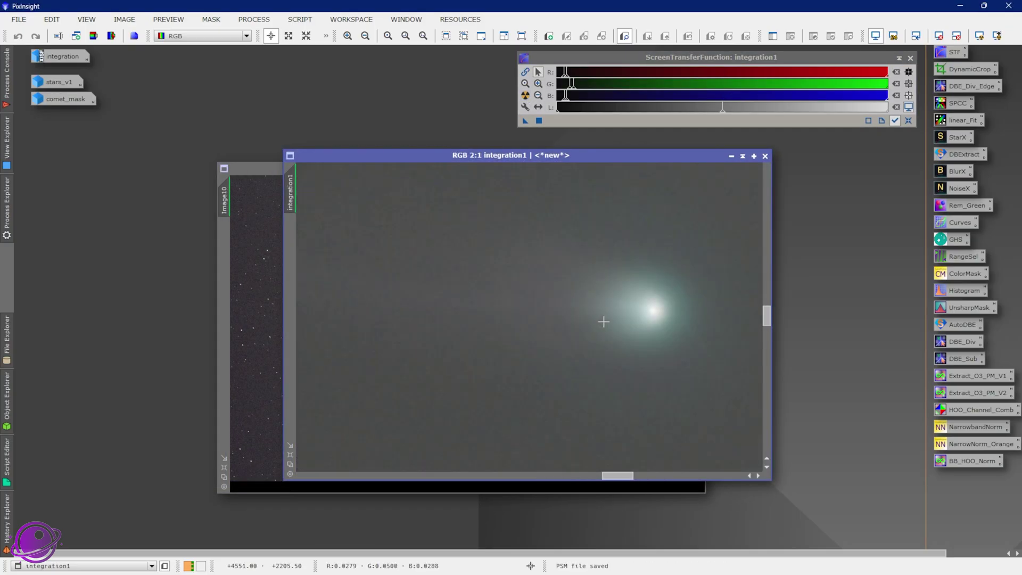
pyautogui.scroll(-5, 650, 320)
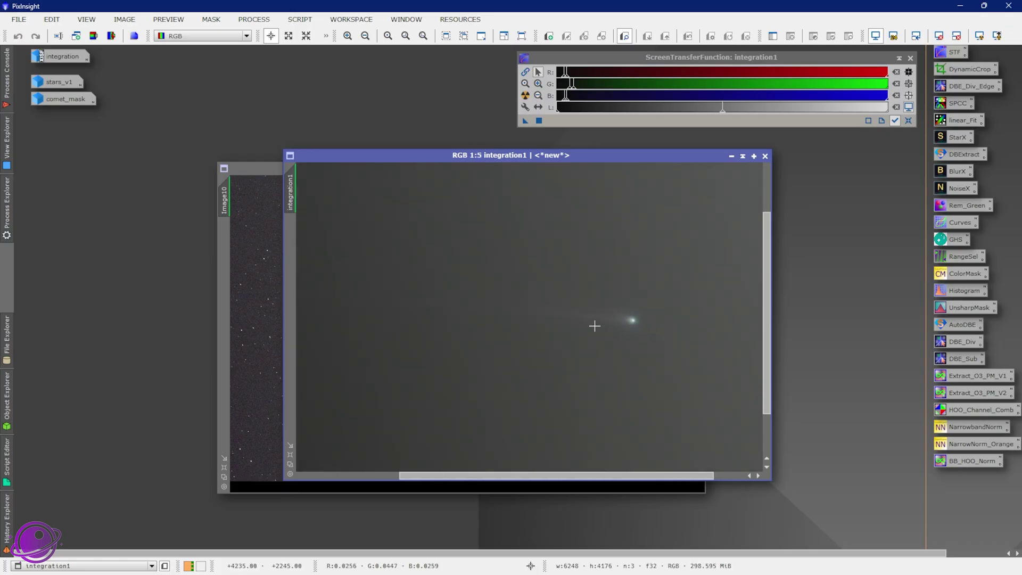
# - Iconize the Image10 frame and place its icon beneath the comet_mask icon
pyautogui.click(261, 173)
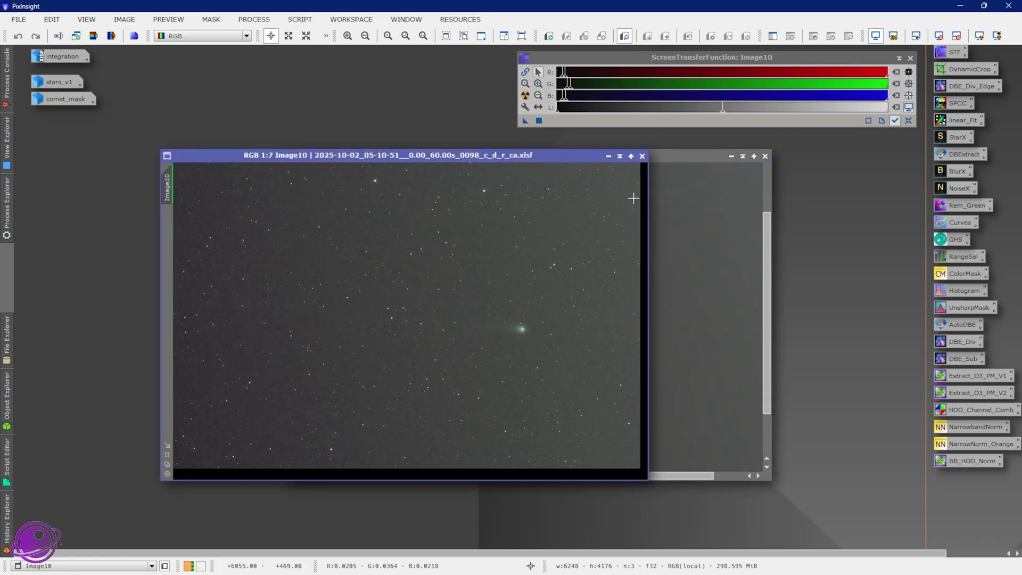
pyautogui.click(610, 155)
pyautogui.moveTo(155, 63); pyautogui.dragTo(83, 143)
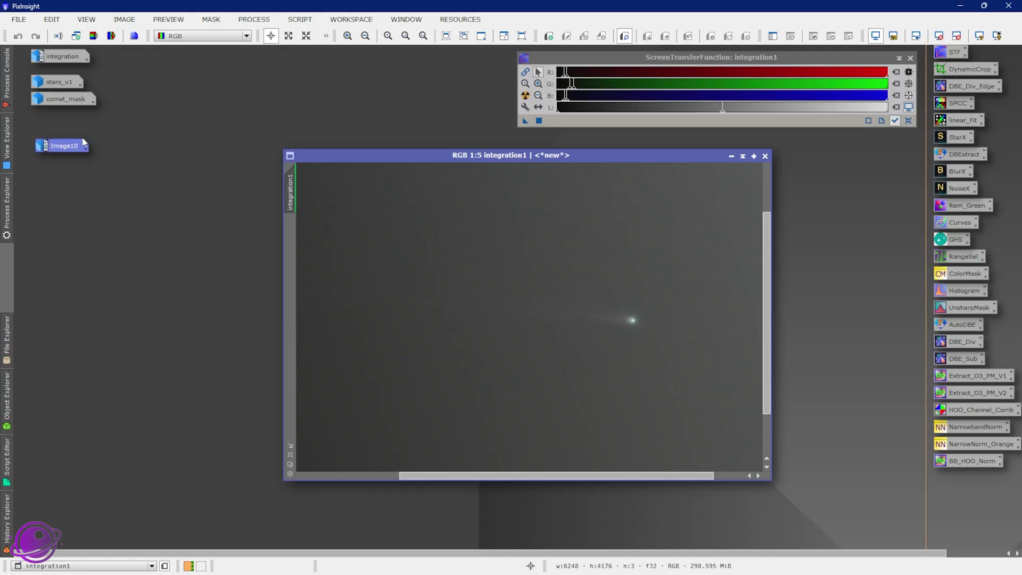
# - Restore the stars_v1 image, arrange it side by side with integration1, and apply an auto-stretch to it
pyautogui.moveTo(506, 156); pyautogui.dragTo(421, 151)
pyautogui.moveTo(526, 281); pyautogui.dragTo(560, 361)
pyautogui.scroll(-2, 560, 361)
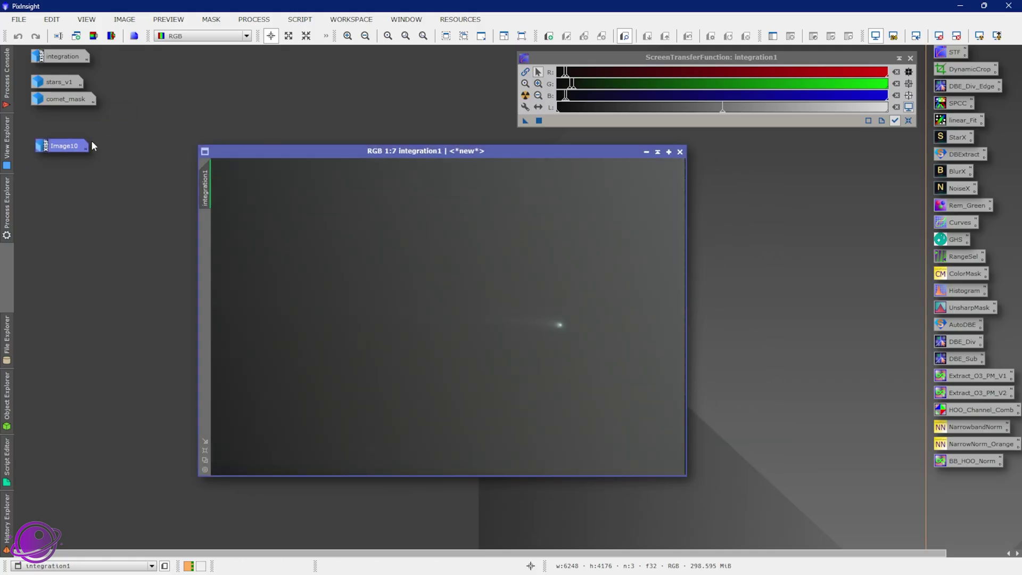
pyautogui.doubleClick(58, 84)
pyautogui.moveTo(197, 206); pyautogui.dragTo(647, 179)
pyautogui.moveTo(502, 151); pyautogui.dragTo(319, 183)
pyautogui.click(589, 174)
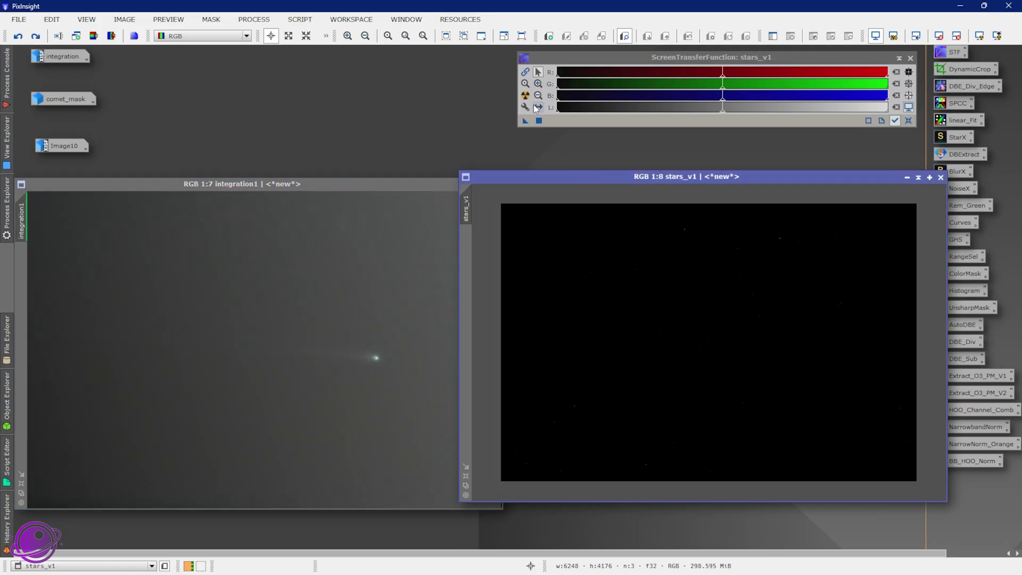
pyautogui.moveTo(541, 178); pyautogui.dragTo(581, 188)
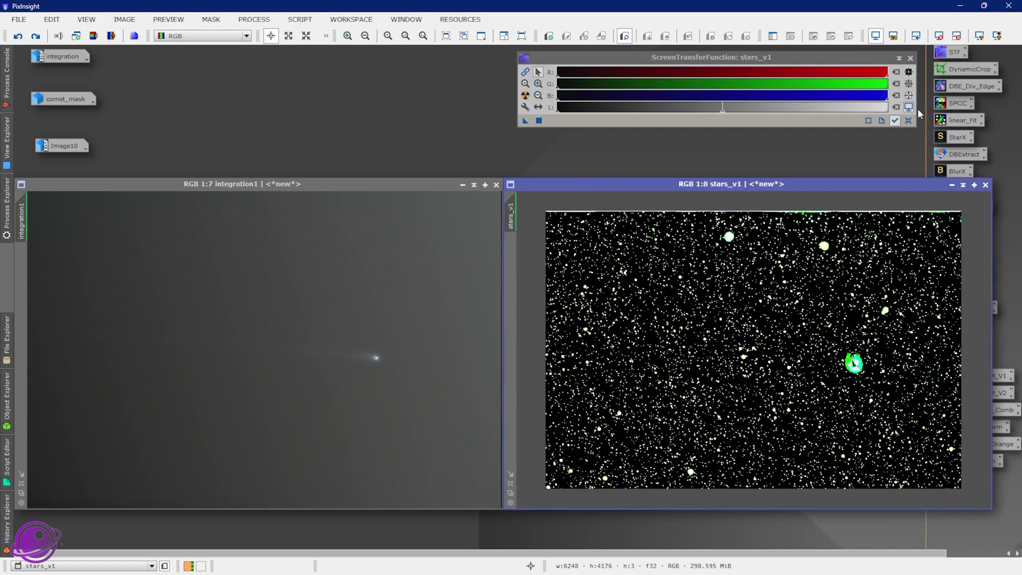
pyautogui.doubleClick(965, 69)
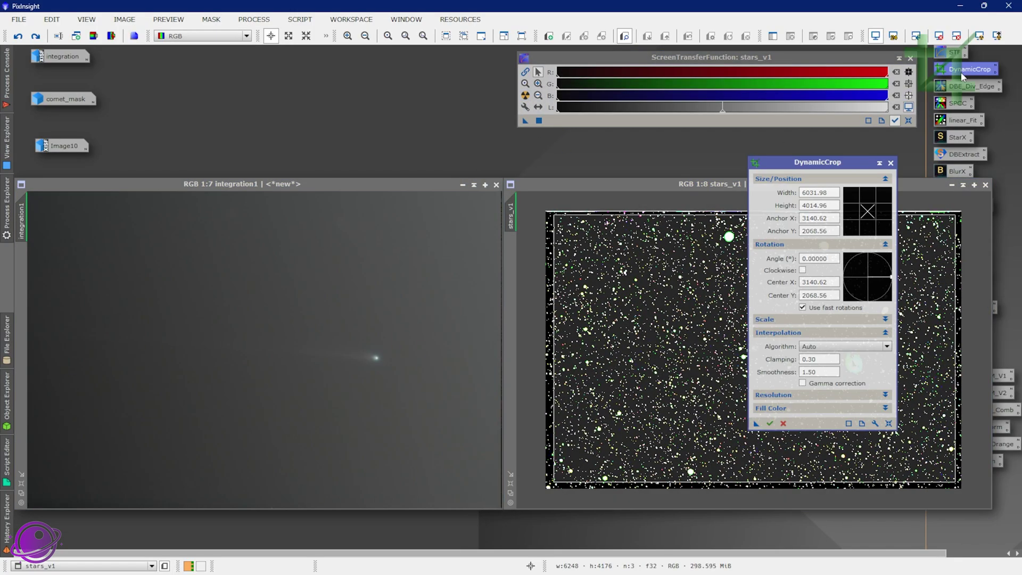
pyautogui.click(891, 163)
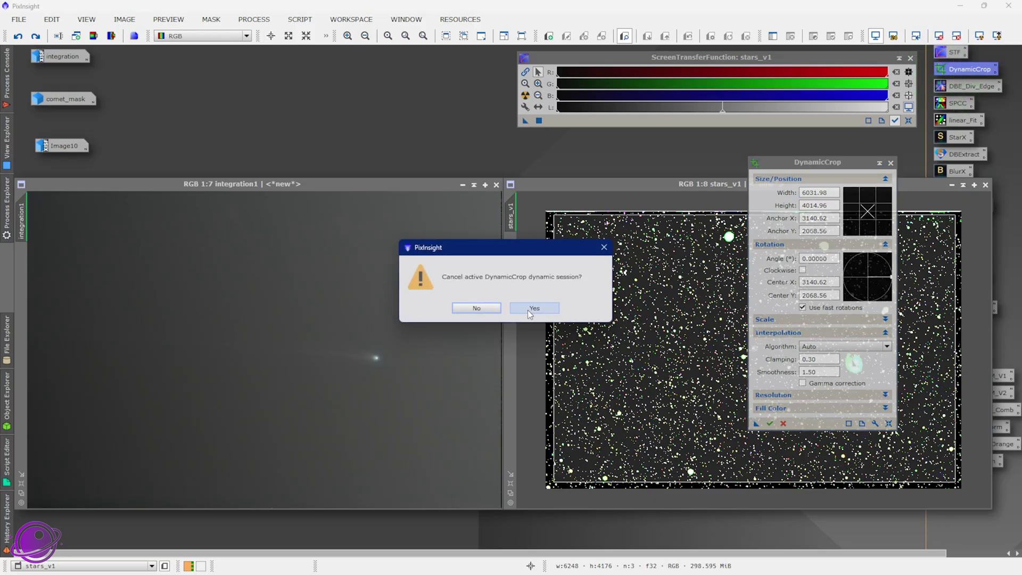
pyautogui.click(528, 310)
# - Start DynamicCrop on integration1 and draw a crop frame of about 4338 × 2615 pixels around the comet and its tail
pyautogui.click(414, 191)
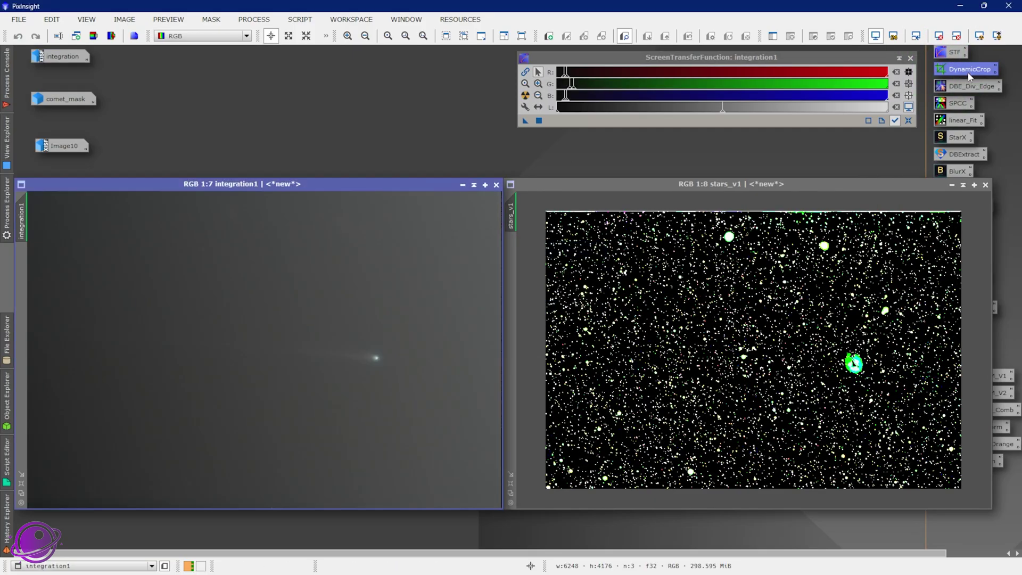
pyautogui.doubleClick(968, 72)
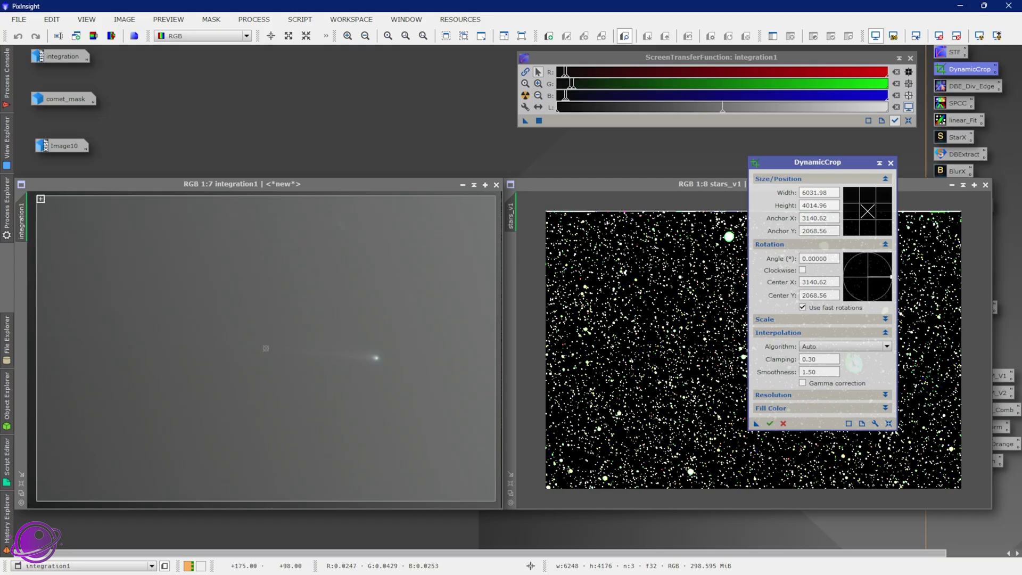
pyautogui.moveTo(36, 196); pyautogui.dragTo(164, 301)
pyautogui.moveTo(262, 361); pyautogui.dragTo(128, 311)
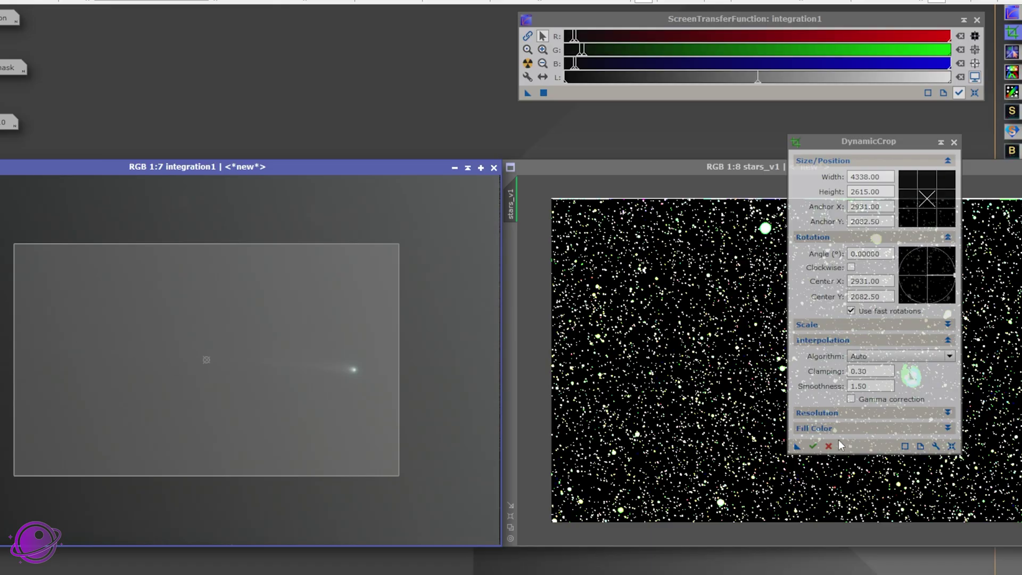
# - Apply the same crop to stars_v1 and integration1, and close DynamicCrop
pyautogui.moveTo(840, 142); pyautogui.dragTo(948, 142)
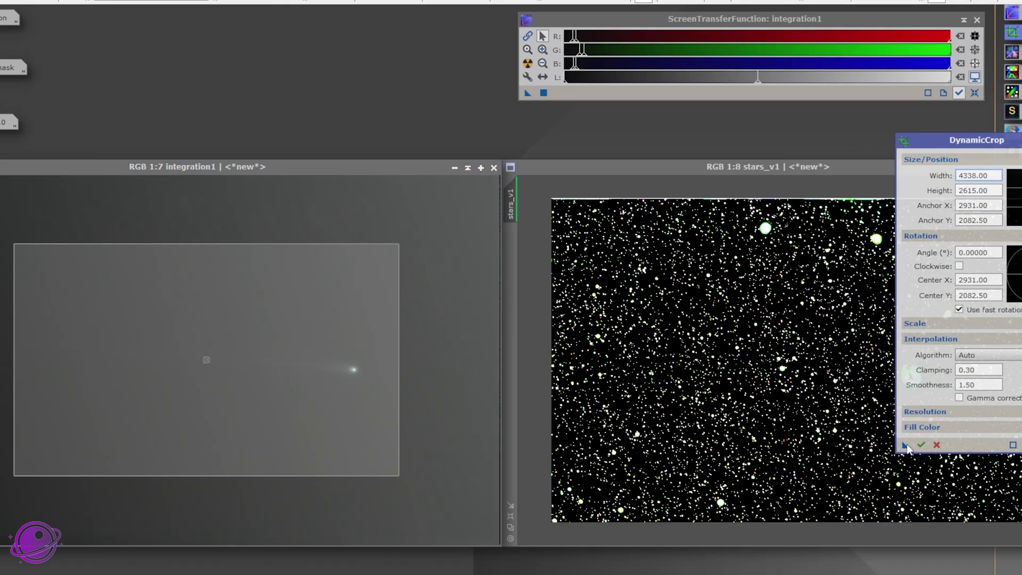
pyautogui.moveTo(906, 447); pyautogui.dragTo(702, 362)
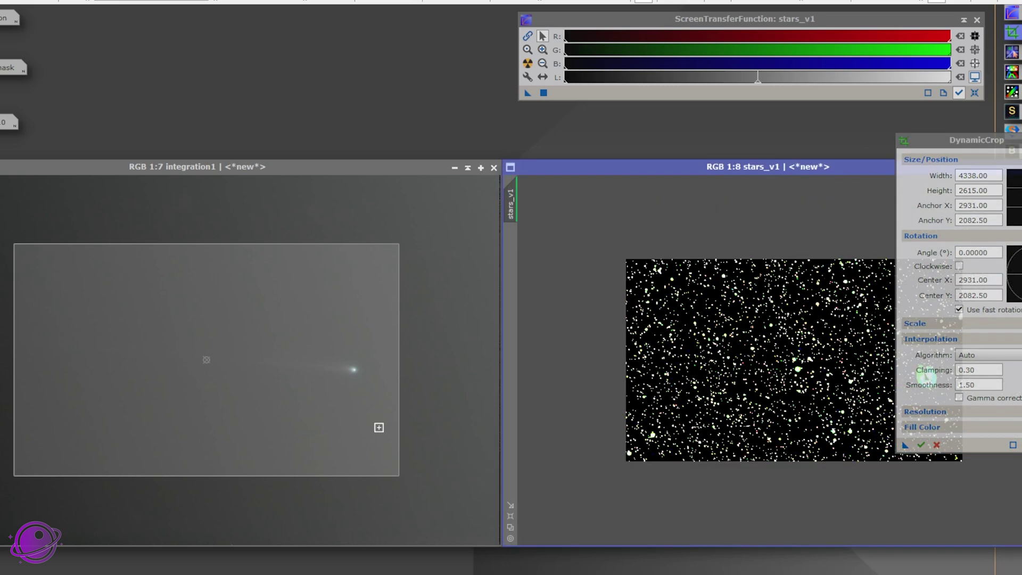
pyautogui.click(921, 445)
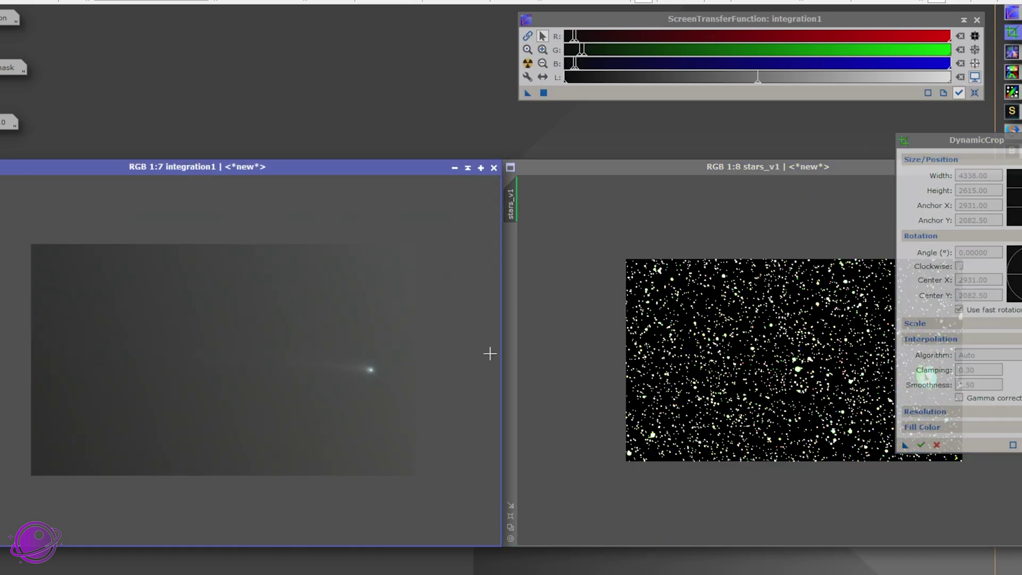
pyautogui.click(926, 376)
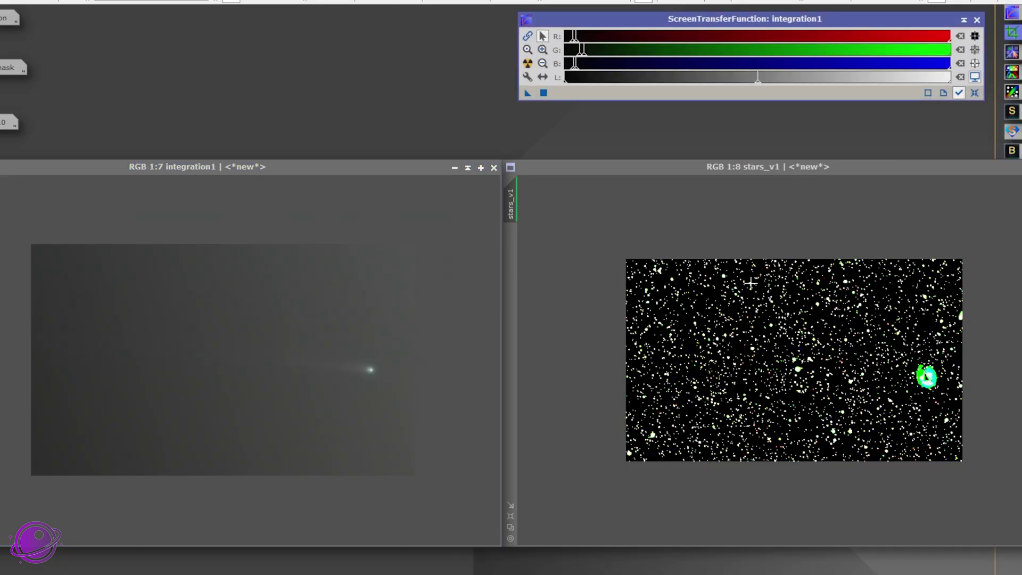
# - Reset the screen stretch of stars_v1 and iconize its window above the comet_mask icon
pyautogui.moveTo(728, 168); pyautogui.dragTo(156, 175)
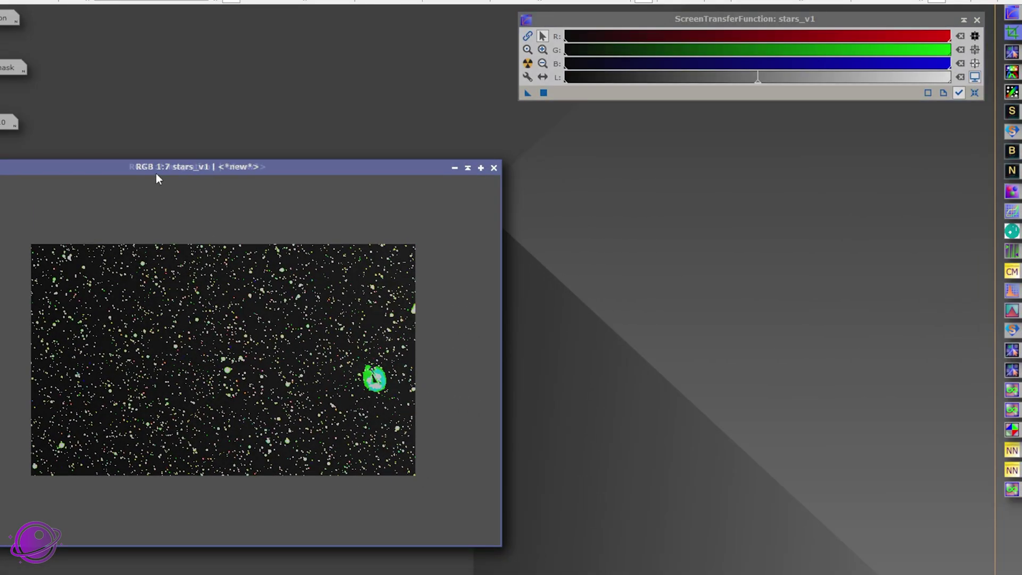
pyautogui.click(974, 93)
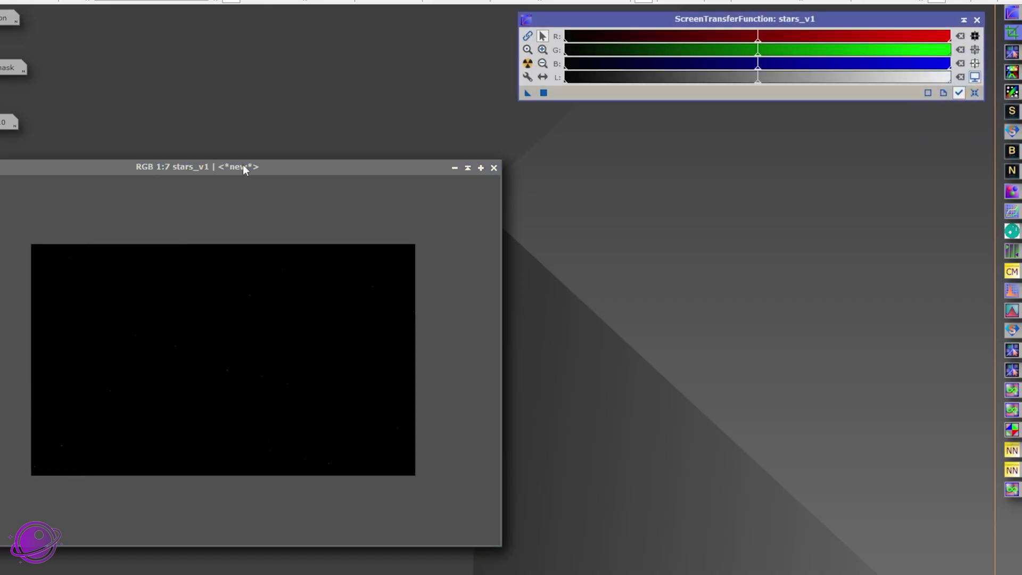
pyautogui.moveTo(247, 167); pyautogui.dragTo(385, 144)
pyautogui.click(591, 145)
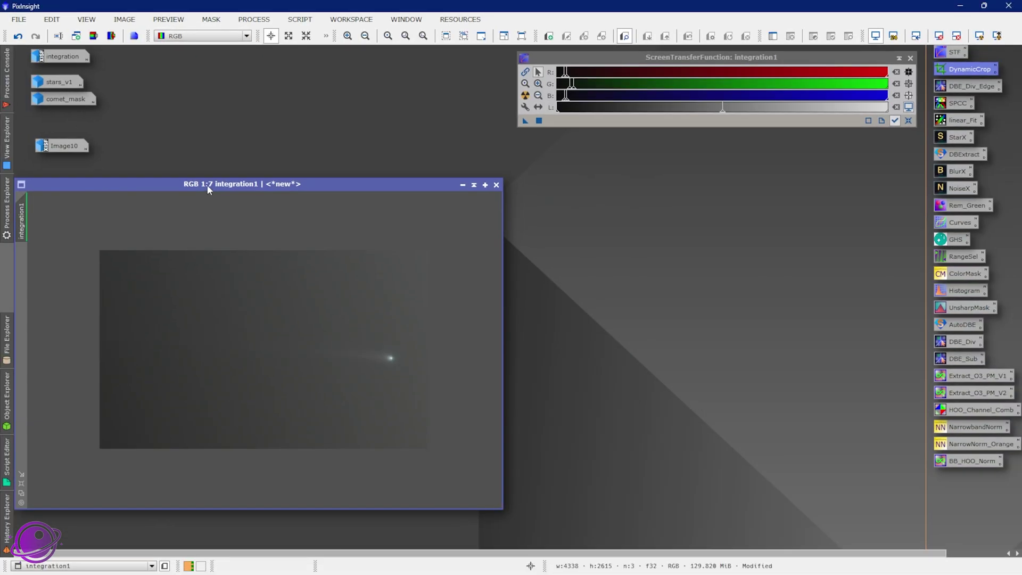
pyautogui.moveTo(155, 166); pyautogui.dragTo(452, 156)
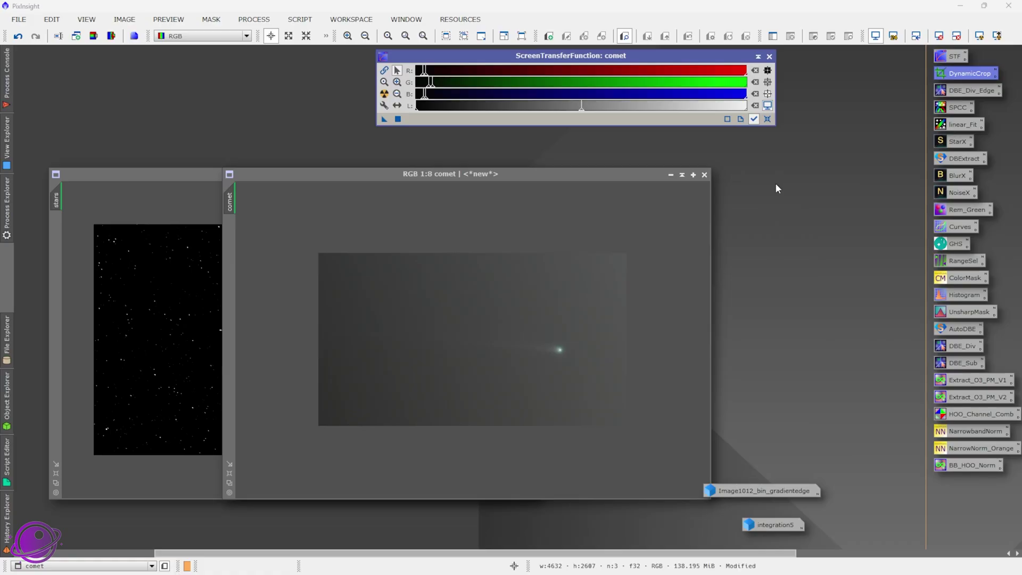
# - Start the DBE_Div_Edge background extraction on the comet image and delete two samples at the middle of its left edge, near the tail
pyautogui.doubleClick(972, 93)
pyautogui.moveTo(664, 127); pyautogui.dragTo(846, 130)
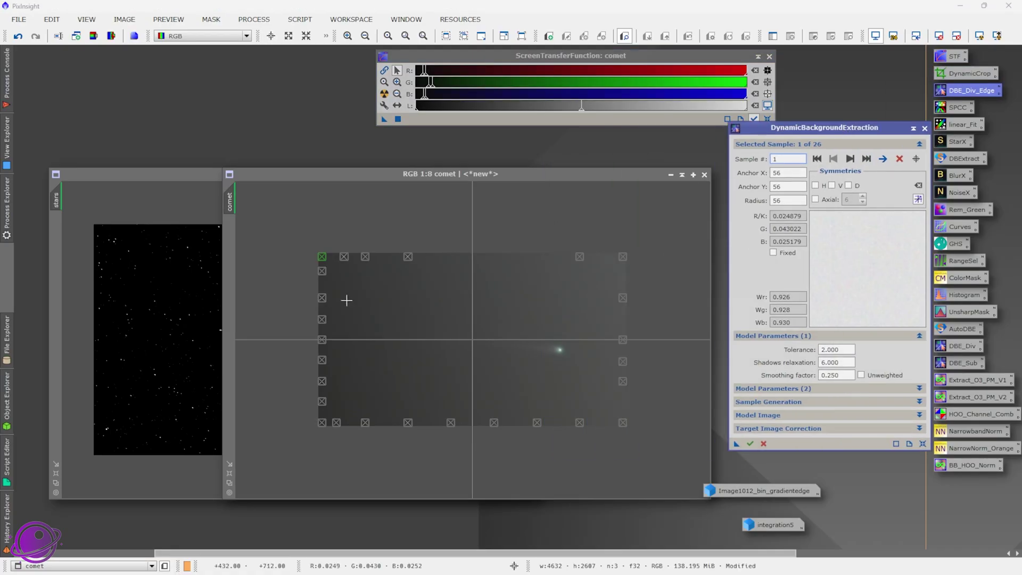
pyautogui.click(322, 341)
pyautogui.press('Delete')
pyautogui.click(322, 319)
pyautogui.press('Delete')
# - Add background samples along the comet image's upper edge, near its upper-right corner, and in its lower-right and lower-left areas
pyautogui.click(541, 256)
pyautogui.click(444, 257)
pyautogui.click(509, 258)
pyautogui.click(618, 274)
pyautogui.click(601, 400)
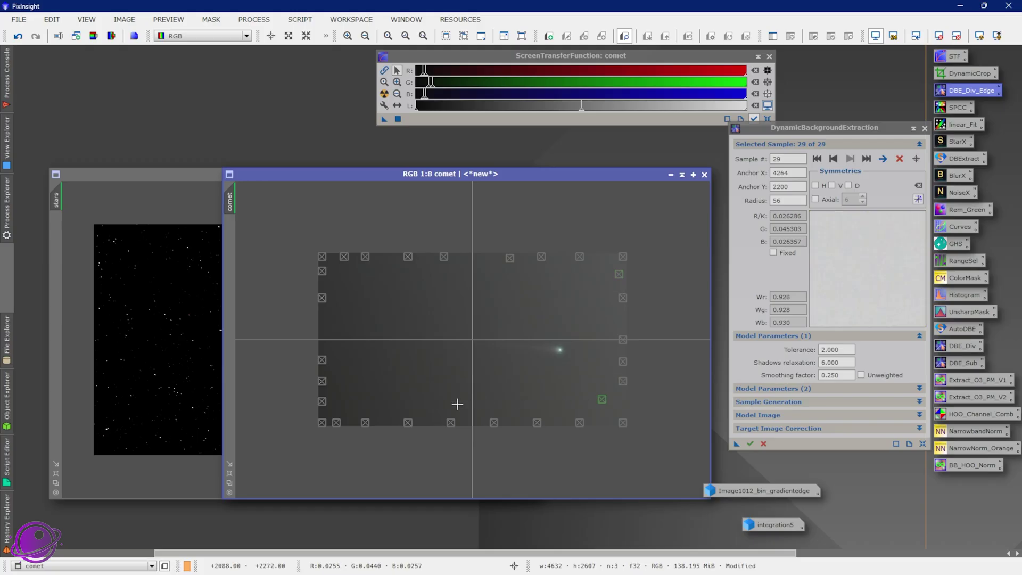
pyautogui.click(380, 403)
pyautogui.click(349, 400)
# - Run the background extraction on the comet image, auto-stretch the result, and close the DynamicBackgroundExtraction session
pyautogui.click(751, 443)
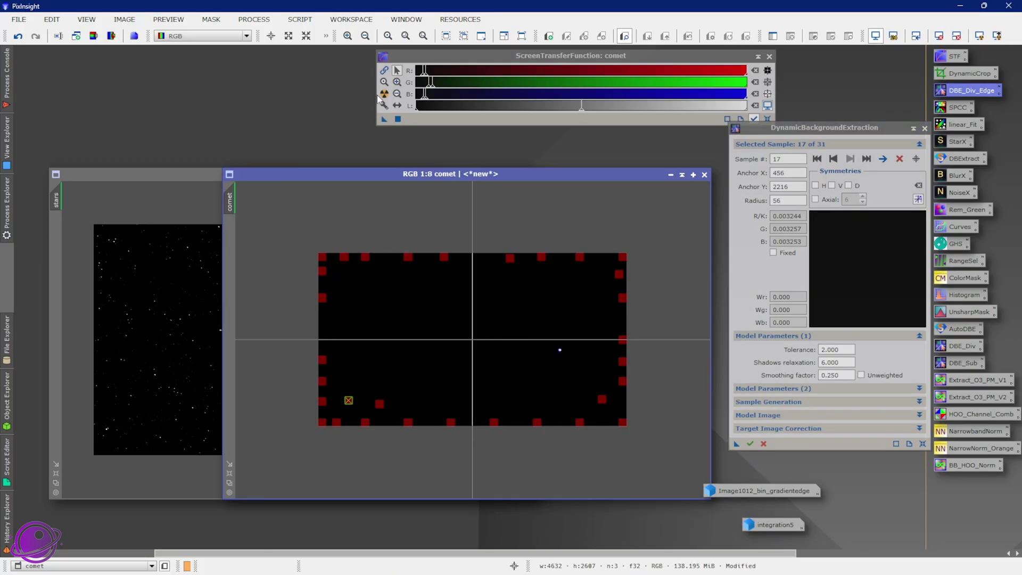
pyautogui.click(925, 128)
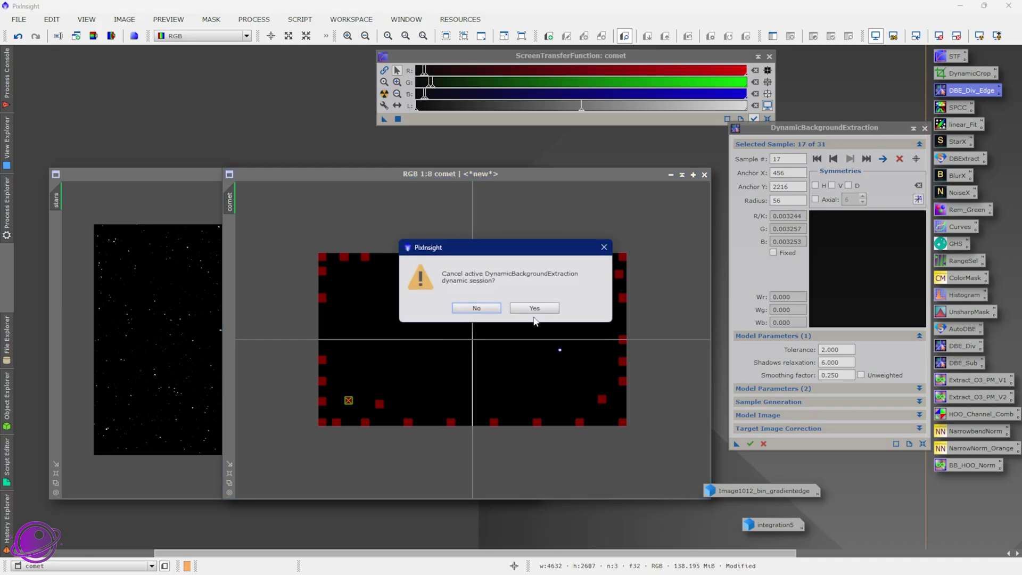
pyautogui.click(534, 309)
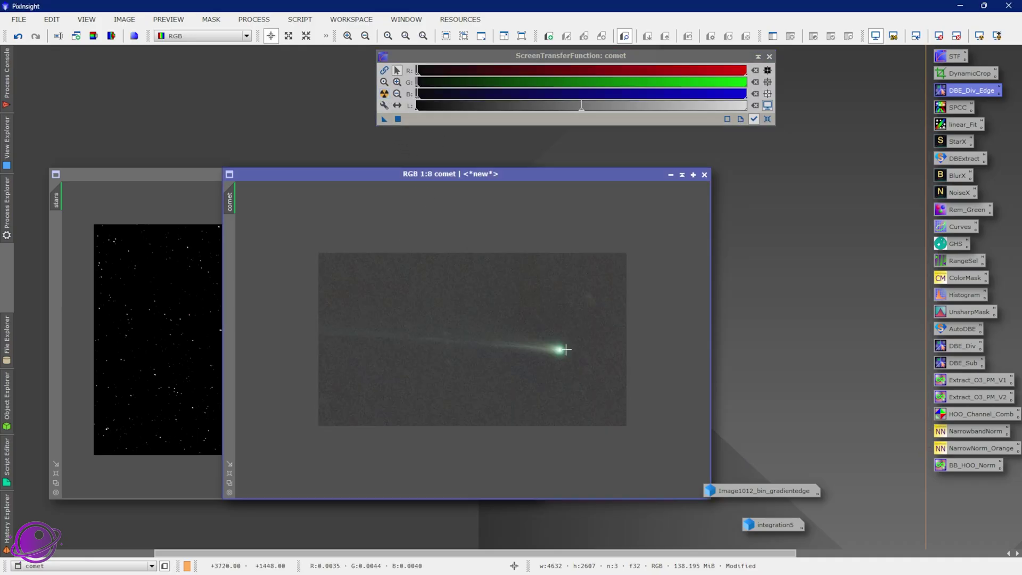
# - Examine the gradient-corrected comet's core, tail and background noise at several magnifications
pyautogui.scroll(2, 566, 350)
pyautogui.scroll(1, 631, 332)
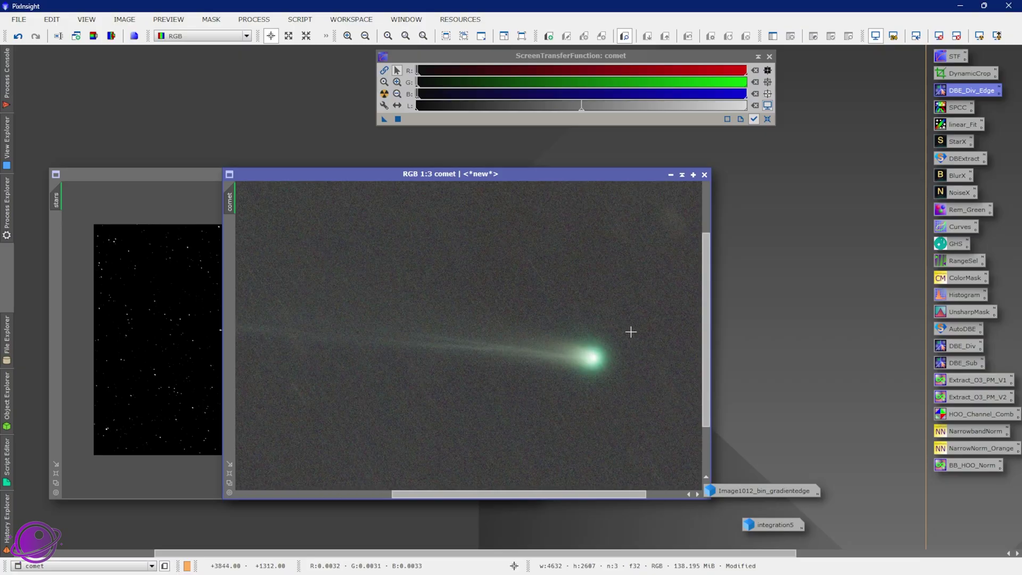
pyautogui.scroll(-2, 352, 351)
pyautogui.scroll(3, 371, 333)
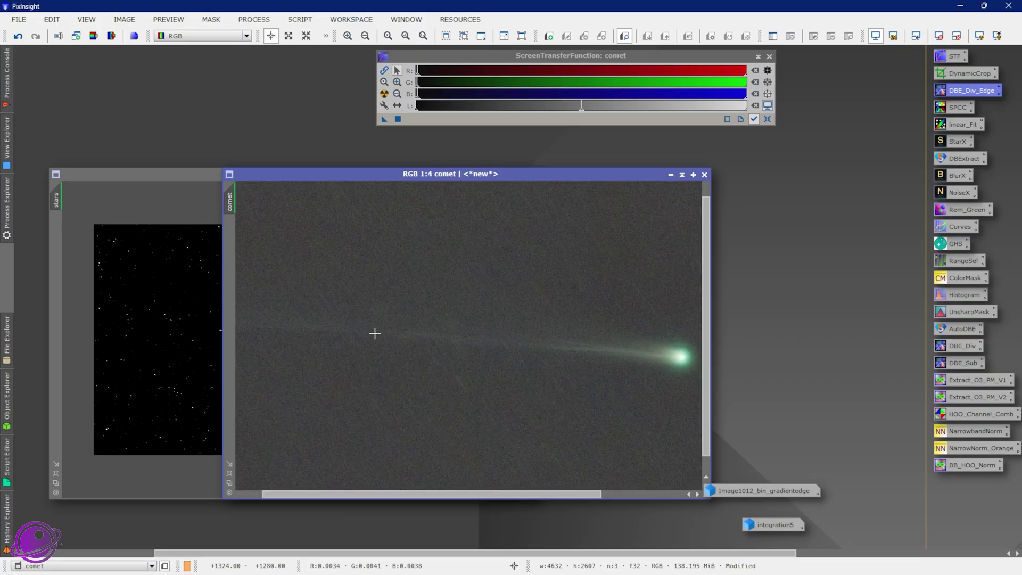
pyautogui.scroll(-1, 498, 351)
pyautogui.scroll(2, 488, 318)
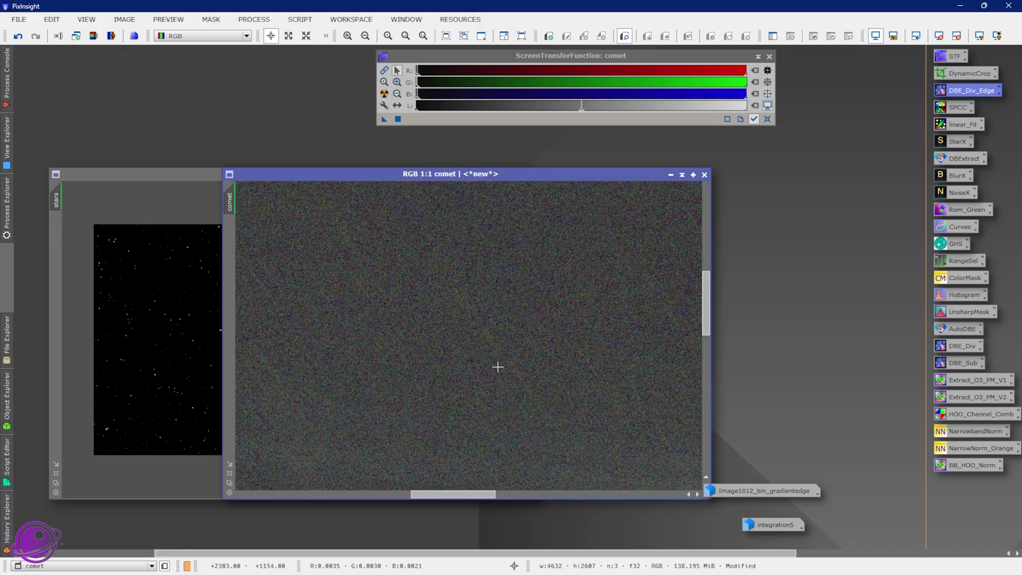
pyautogui.scroll(-4, 599, 366)
pyautogui.scroll(1, 671, 269)
pyautogui.scroll(1, 630, 279)
pyautogui.scroll(-2, 601, 303)
pyautogui.scroll(-1, 555, 344)
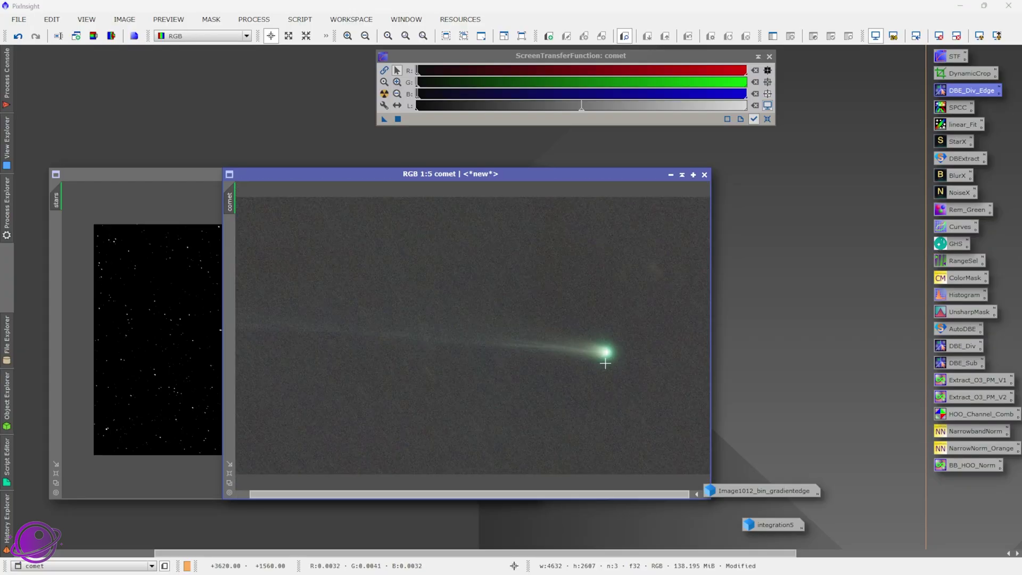
pyautogui.scroll(3, 604, 355)
pyautogui.scroll(-1, 526, 347)
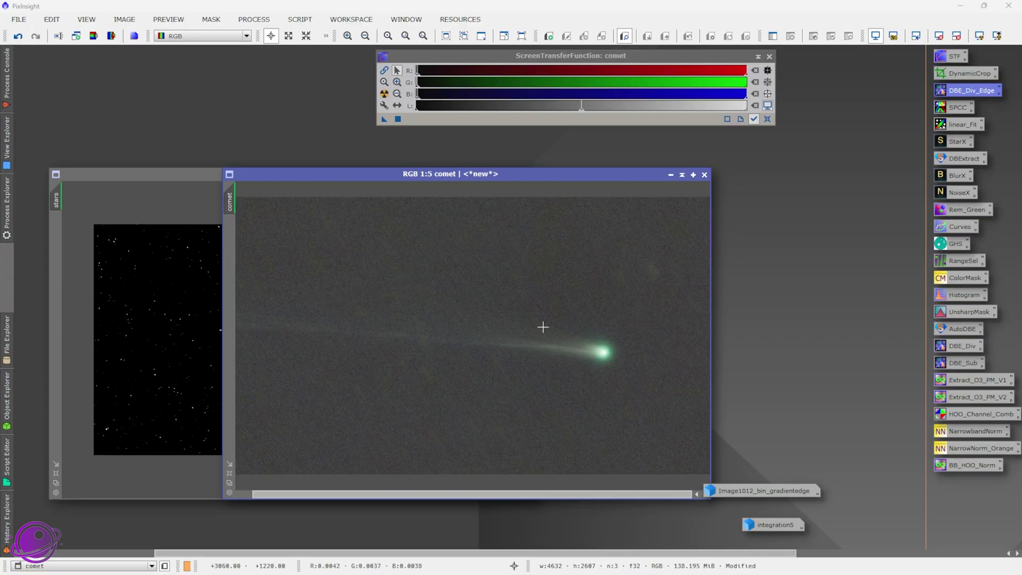
pyautogui.scroll(-2, 540, 327)
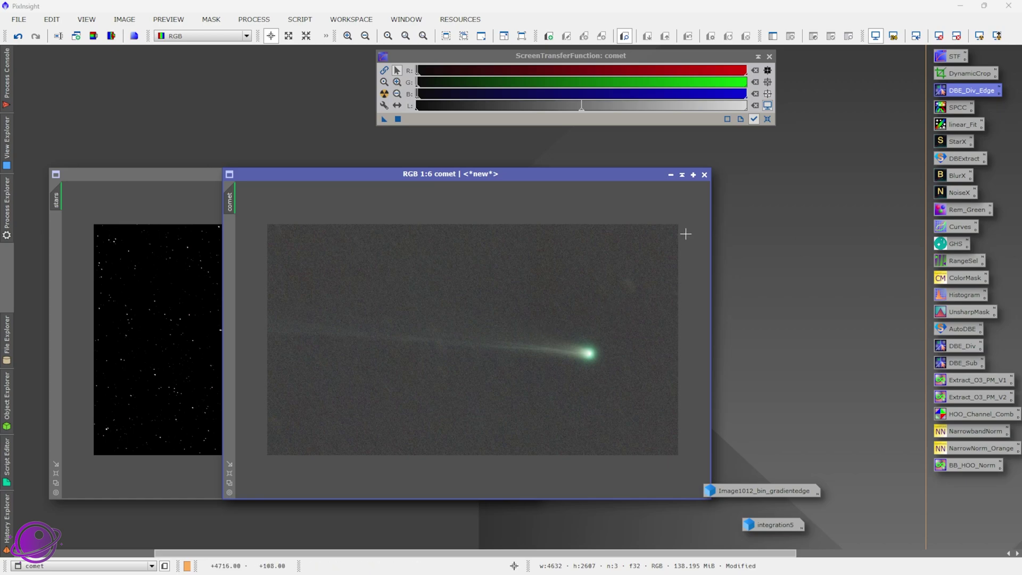
pyautogui.scroll(4, 552, 328)
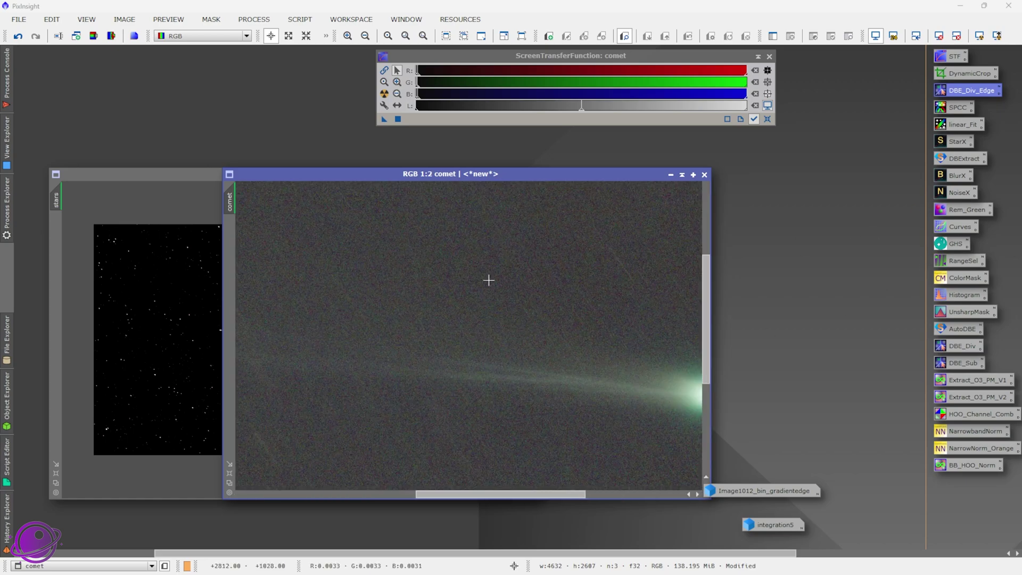
# - Denoise the comet image with NoiseXTerminator, enabling both intensity/color separation and frequency separation
pyautogui.doubleClick(953, 192)
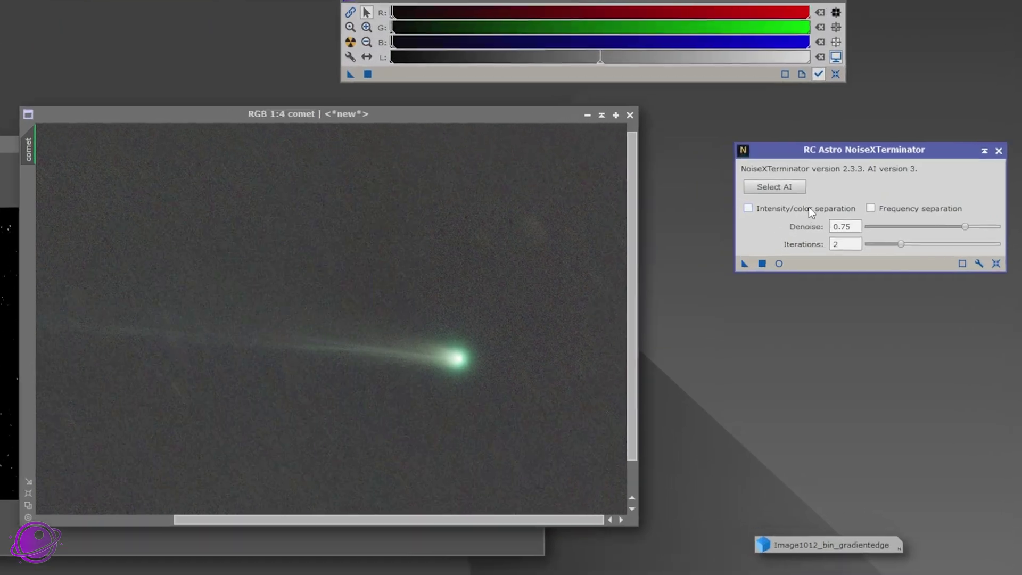
pyautogui.click(810, 211)
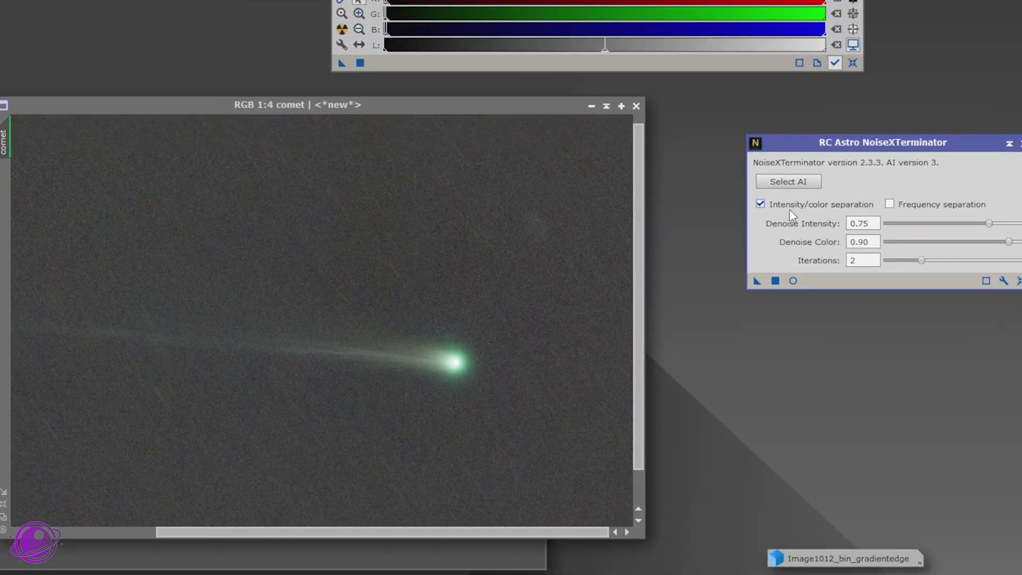
pyautogui.click(941, 204)
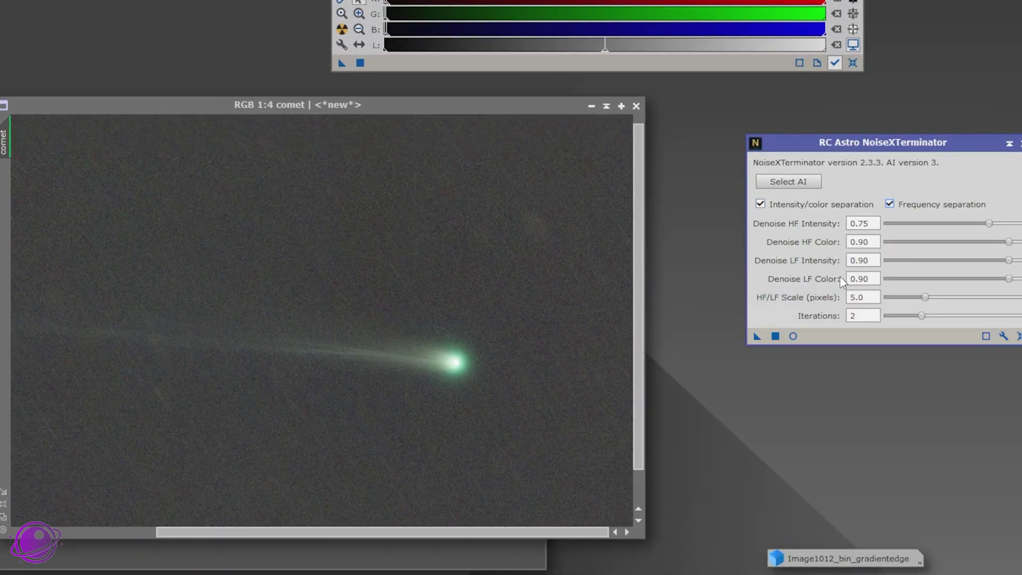
pyautogui.moveTo(756, 336); pyautogui.dragTo(378, 271)
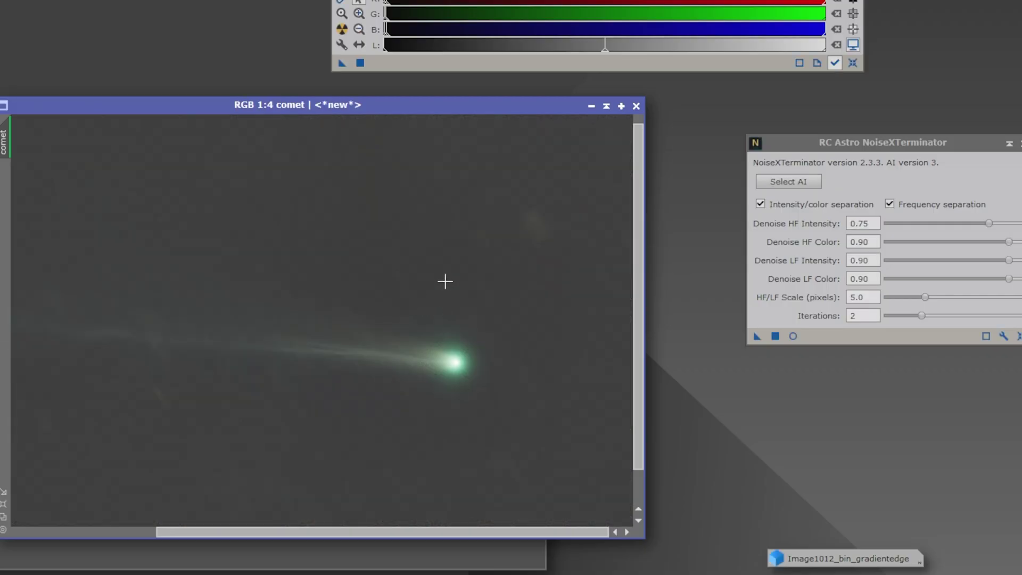
# - Inspect the denoised comet's core, tail structure and background up close
pyautogui.scroll(1, 435, 264)
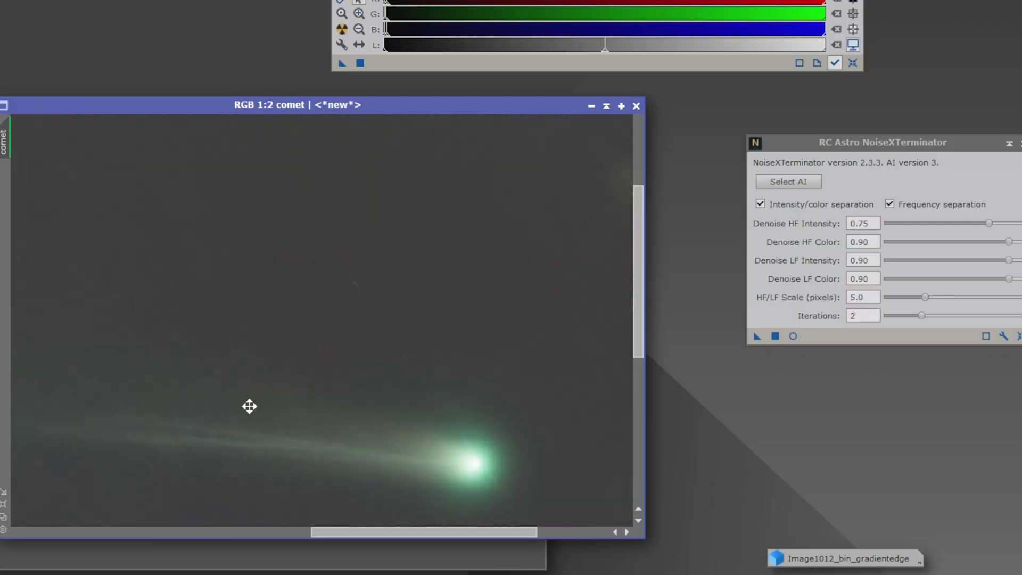
pyautogui.moveTo(248, 406); pyautogui.dragTo(347, 253)
pyautogui.scroll(1, 422, 307)
pyautogui.scroll(-1, 426, 304)
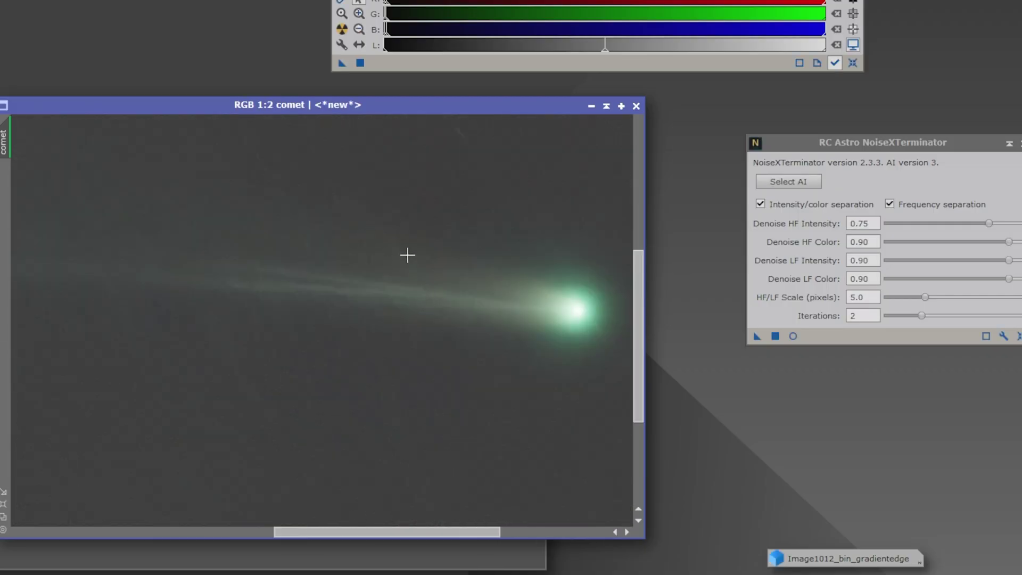
pyautogui.scroll(-1, 475, 241)
pyautogui.moveTo(474, 241); pyautogui.dragTo(440, 344)
pyautogui.scroll(-1, 307, 343)
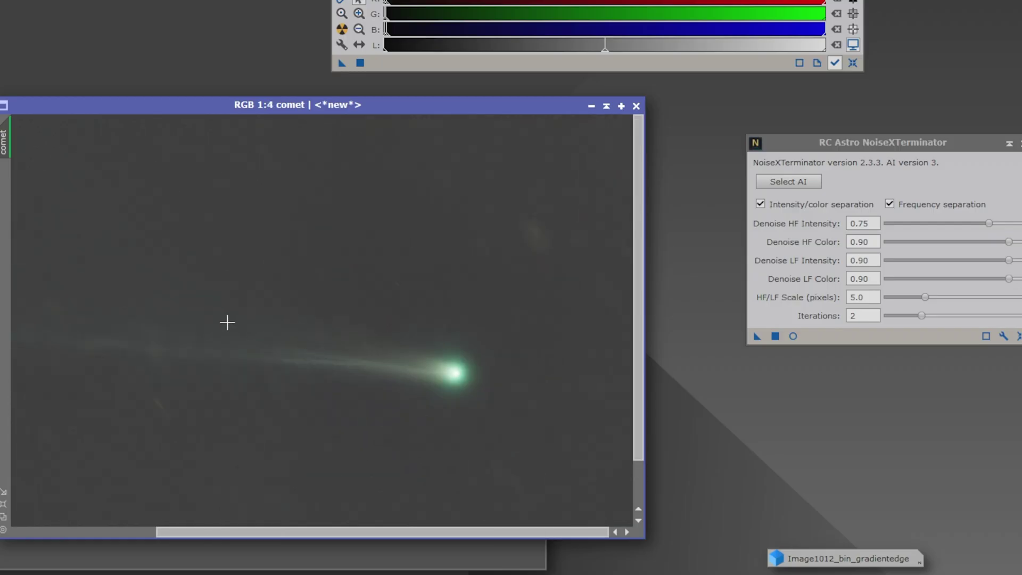
pyautogui.scroll(-1, 225, 322)
pyautogui.scroll(-1, 361, 306)
pyautogui.scroll(1, 379, 285)
pyautogui.scroll(1, 478, 291)
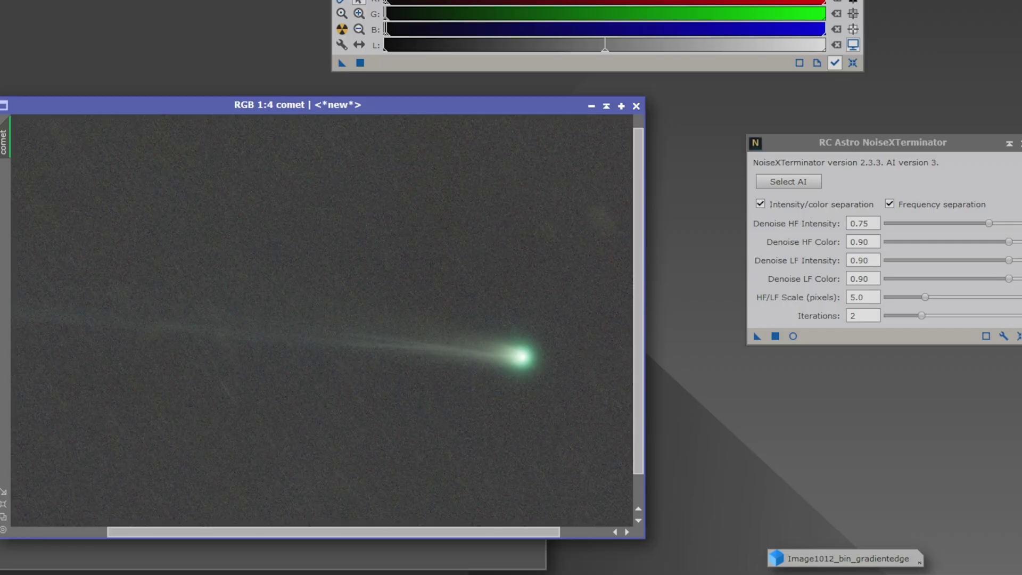
# - Compare the comet before and after noise reduction, returning to the denoised version
pyautogui.scroll(1, 477, 314)
pyautogui.scroll(1, 529, 344)
pyautogui.moveTo(381, 288); pyautogui.dragTo(291, 257)
pyautogui.scroll(-1, 314, 282)
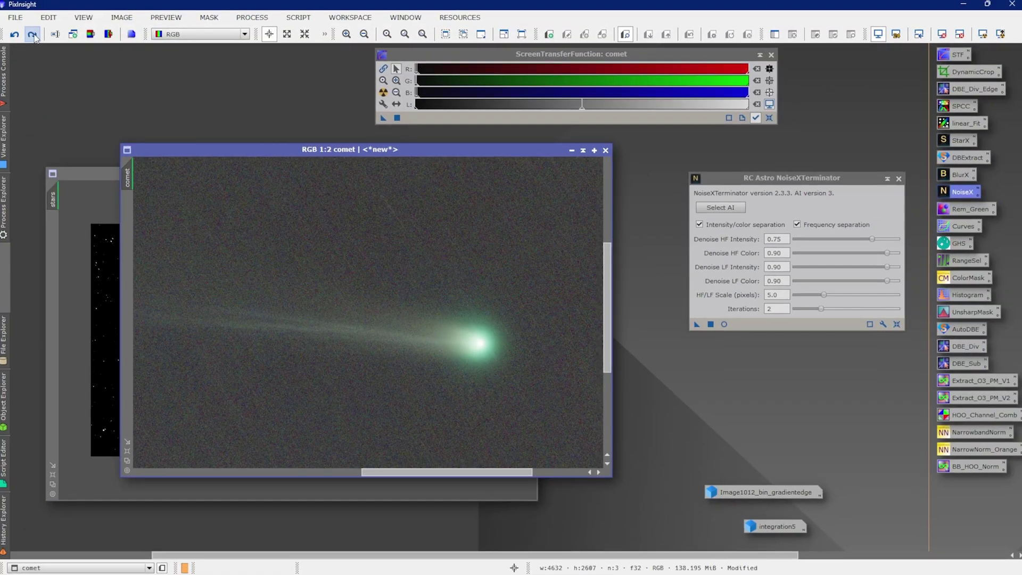
pyautogui.scroll(-2, 311, 282)
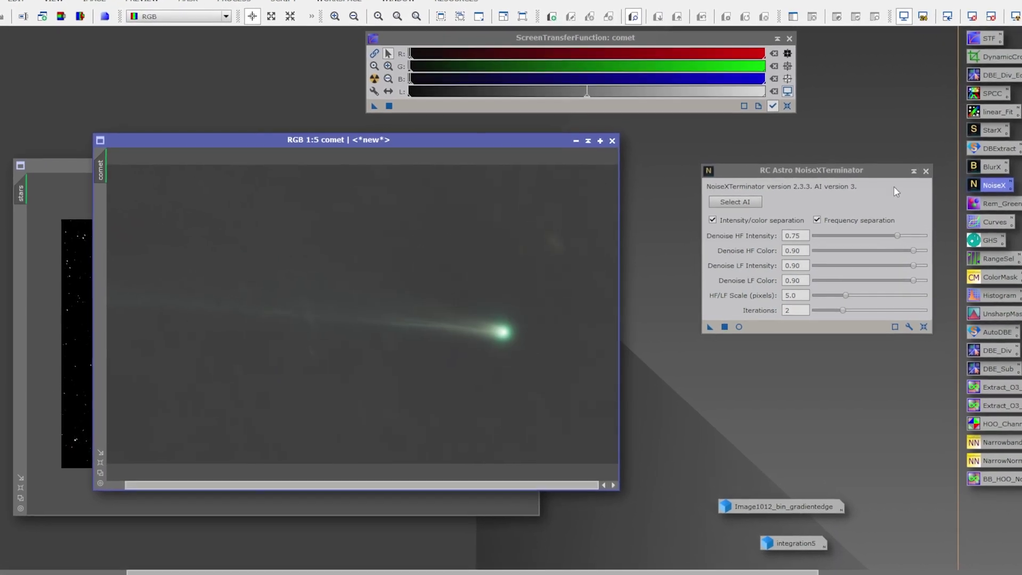
# - Close NoiseXTerminator and open CurvesTransformation with a real-time preview of the comet, arranging both windows side by side
pyautogui.click(919, 173)
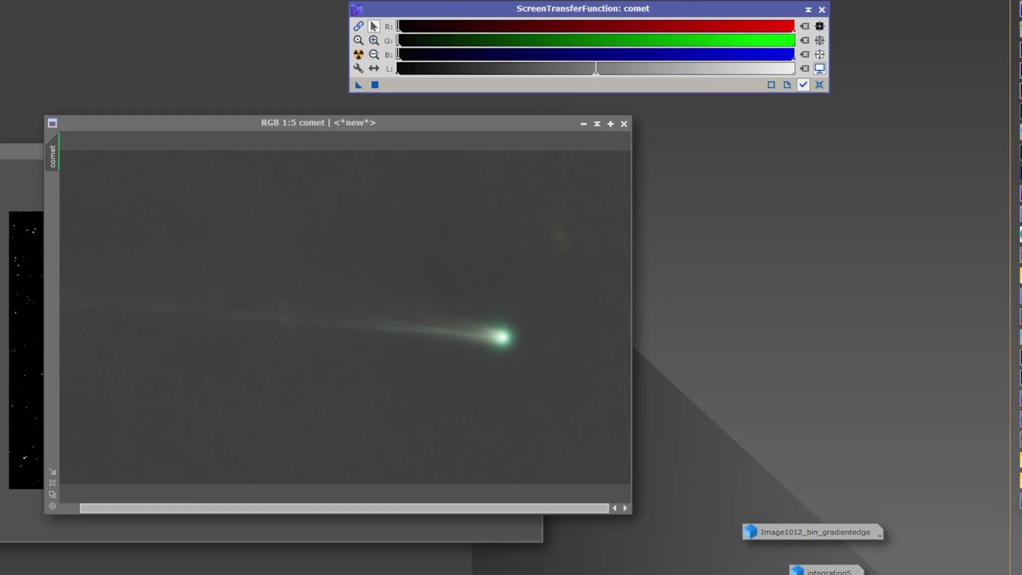
pyautogui.click(786, 471)
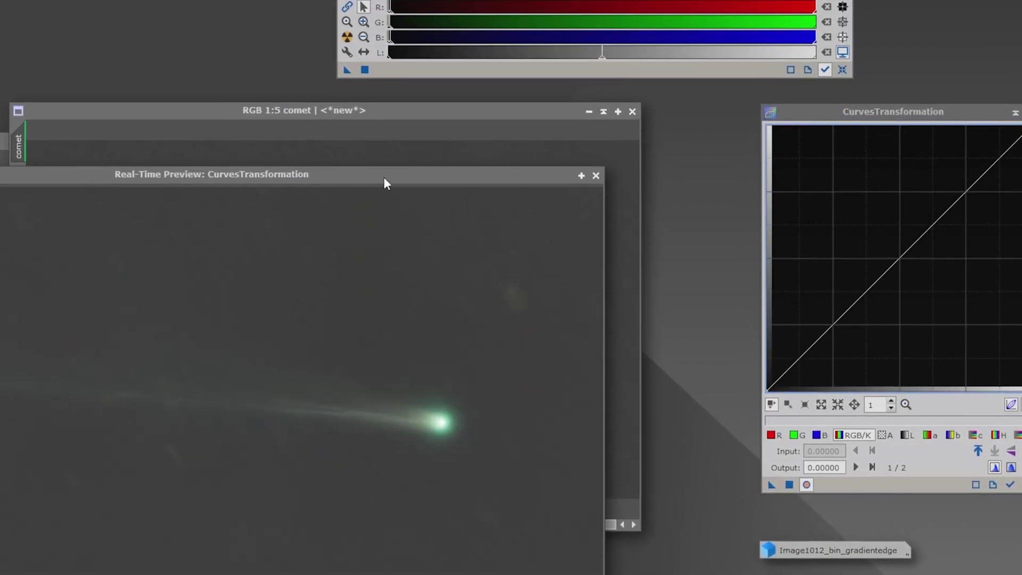
pyautogui.moveTo(383, 181); pyautogui.dragTo(495, 101)
pyautogui.moveTo(949, 121); pyautogui.dragTo(846, 129)
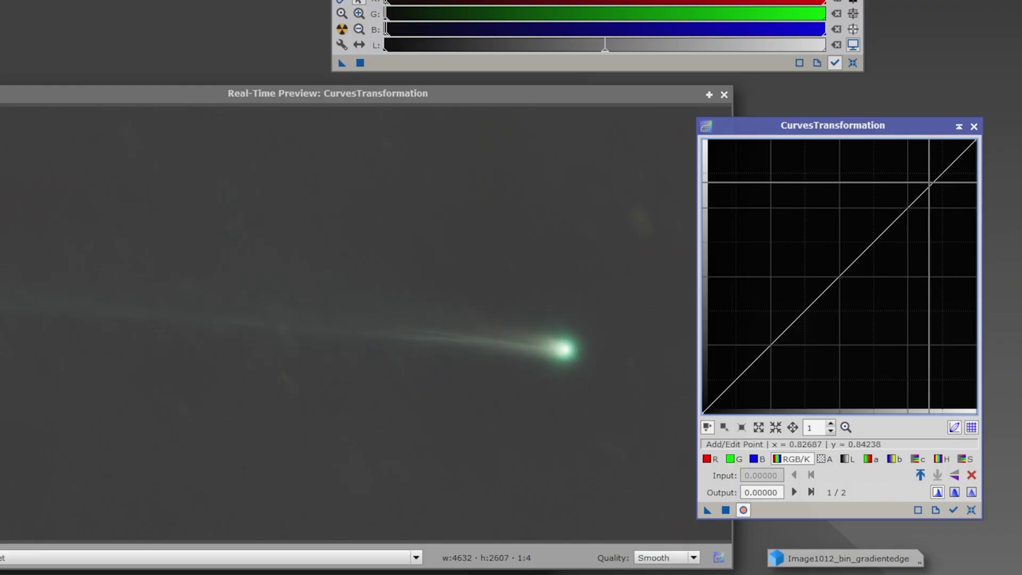
# - Apply an RGB/K S-curve to the comet, raising highlights around input 0.75 to about 0.79 and lowering shadows at 0.147 to 0.116
pyautogui.moveTo(903, 213); pyautogui.dragTo(902, 196)
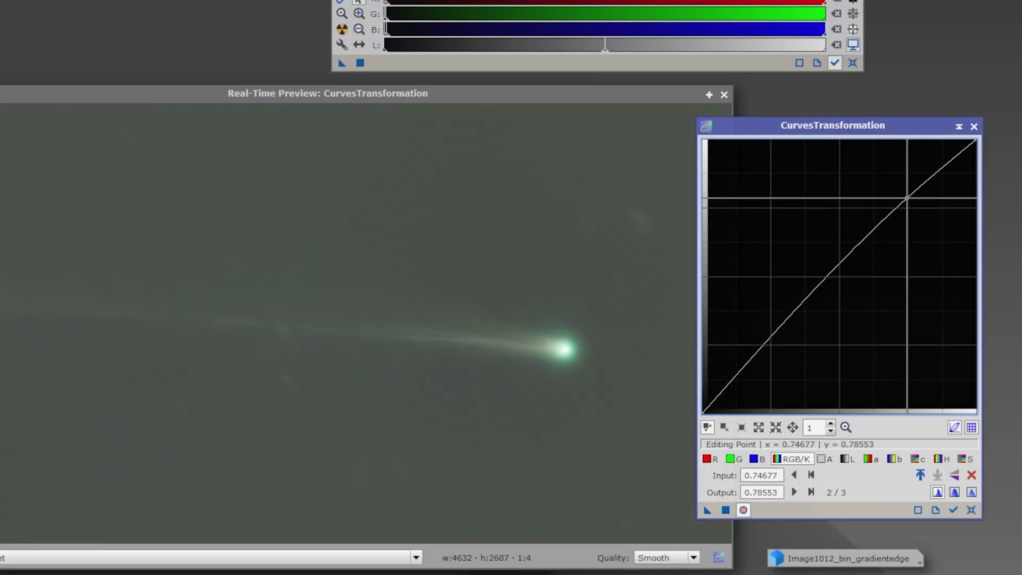
pyautogui.moveTo(740, 372); pyautogui.dragTo(742, 382)
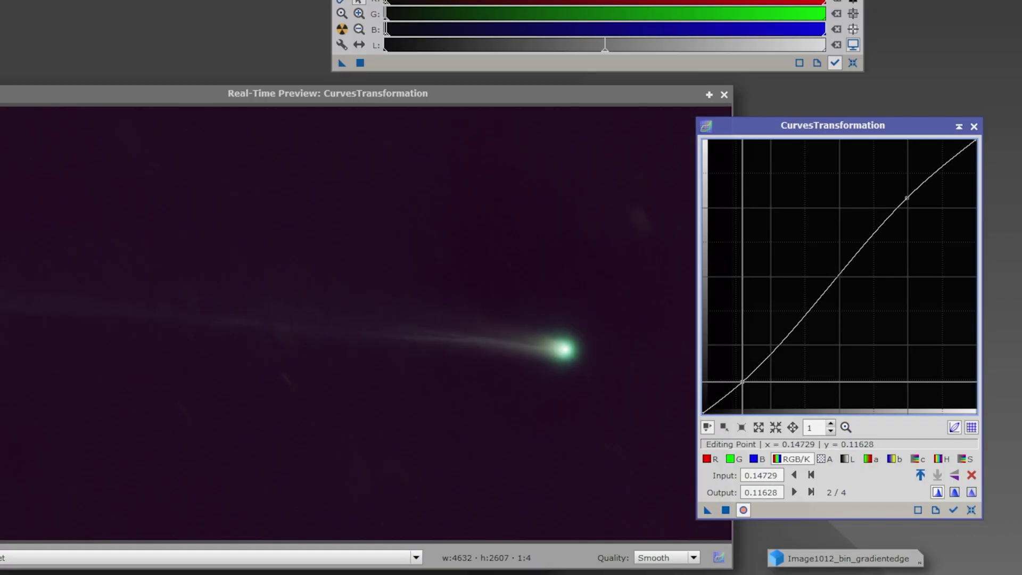
pyautogui.moveTo(906, 198); pyautogui.dragTo(908, 195)
pyautogui.click(726, 509)
pyautogui.click(972, 510)
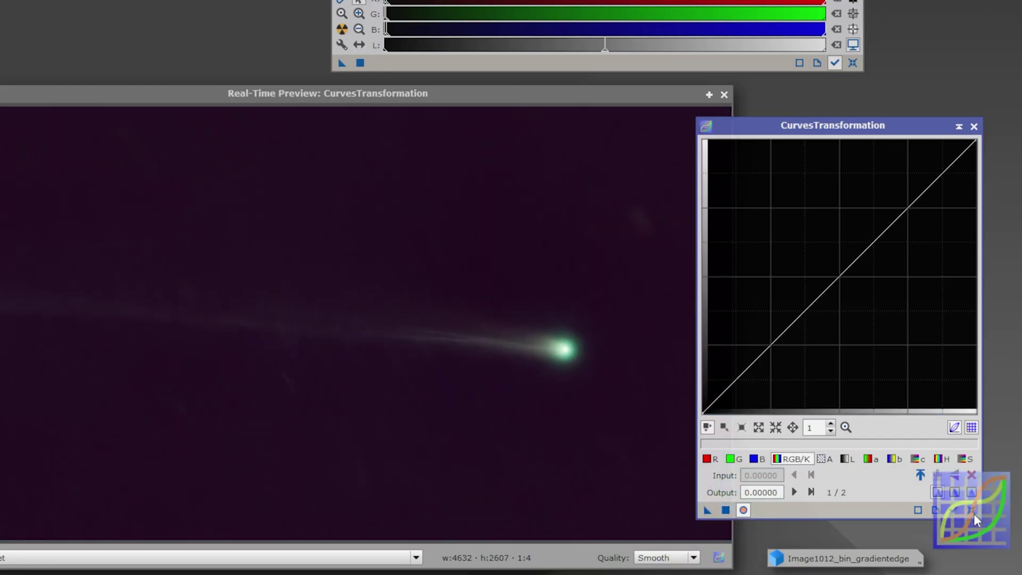
# - Shape the comet's lightness curve, lifting highlights around input 0.73 to about 0.78 and anchoring shadows at input 0.152, output 0.163
pyautogui.click(847, 459)
pyautogui.click(905, 207)
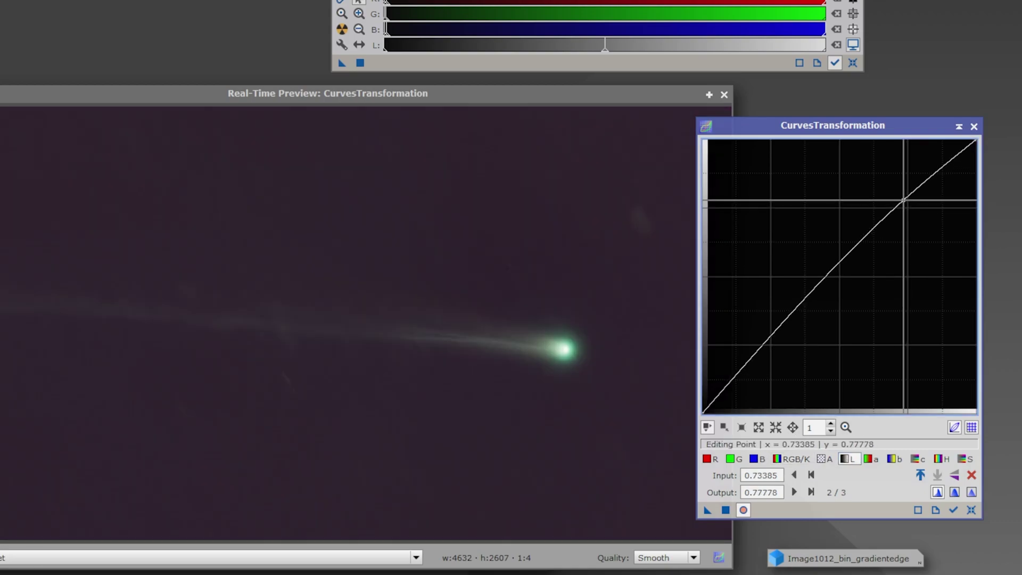
pyautogui.moveTo(905, 206); pyautogui.dragTo(901, 198)
pyautogui.moveTo(747, 382); pyautogui.dragTo(743, 368)
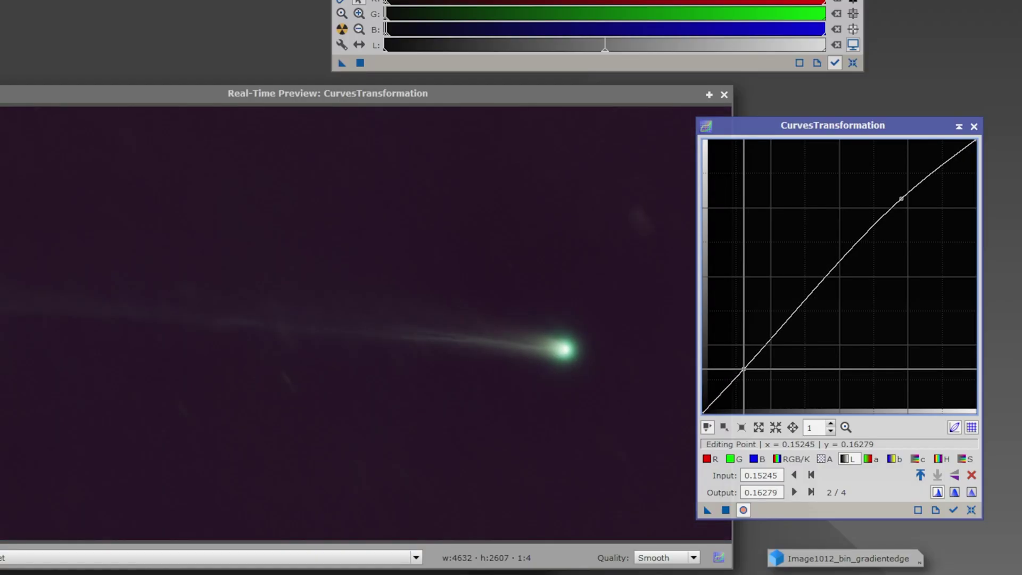
# - Adjust the RGB/K curve with a shadow point at input 0.14987, output 0.15504, and close CurvesTransformation and its real-time preview
pyautogui.click(791, 459)
pyautogui.hotkey('ctrl', 'z')
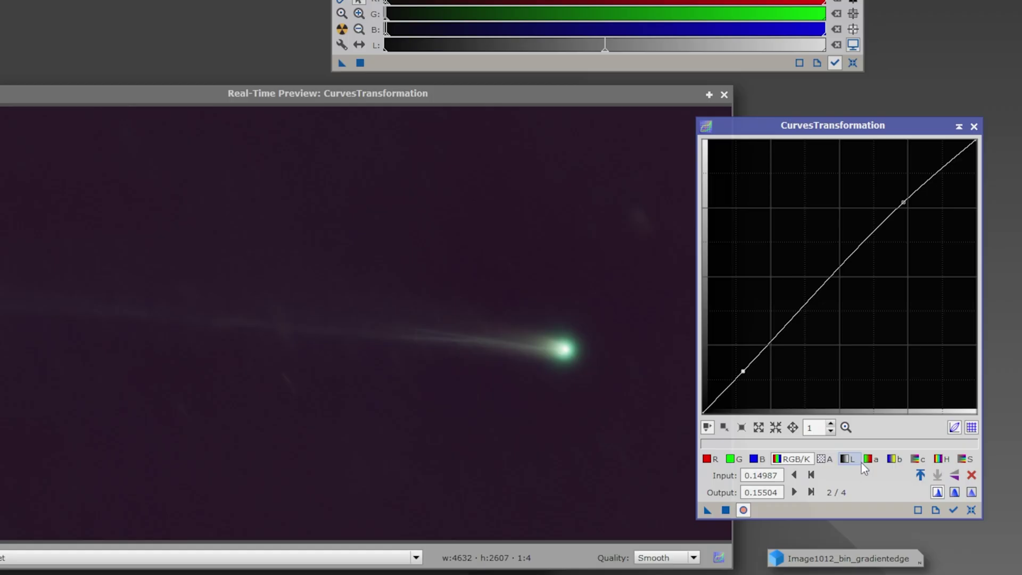
pyautogui.click(974, 126)
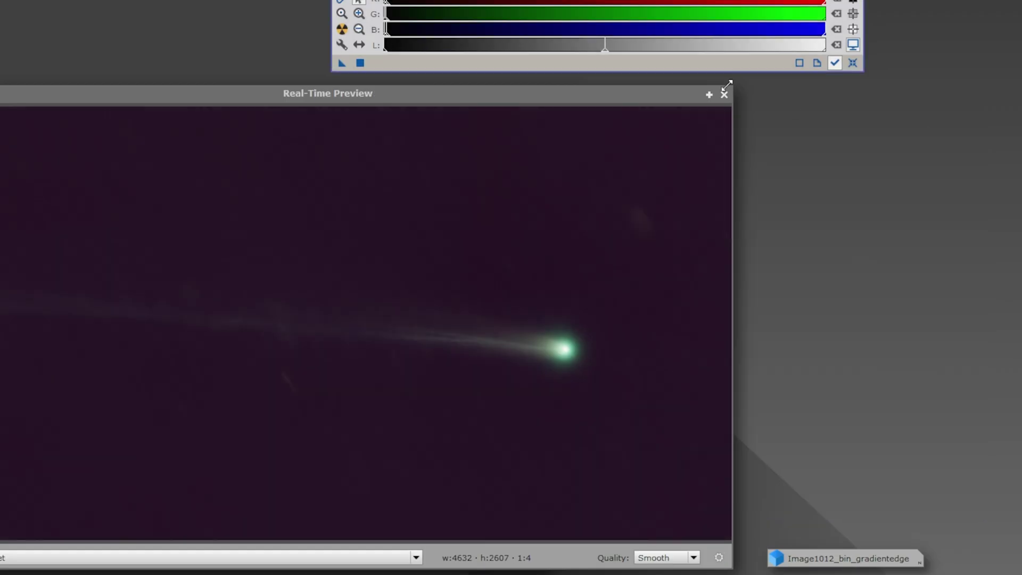
pyautogui.click(723, 94)
pyautogui.scroll(-1, 434, 342)
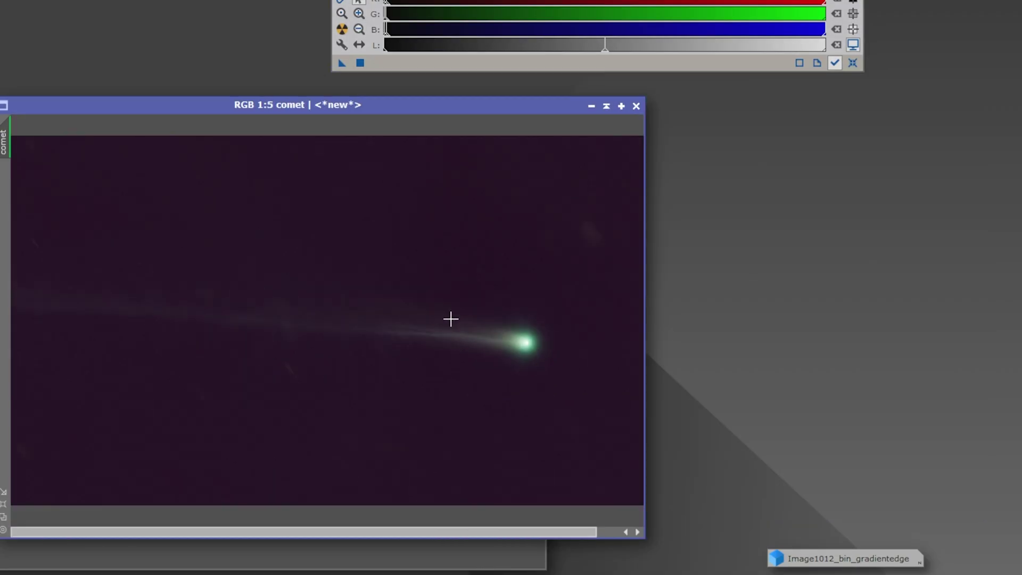
pyautogui.scroll(-1, 521, 277)
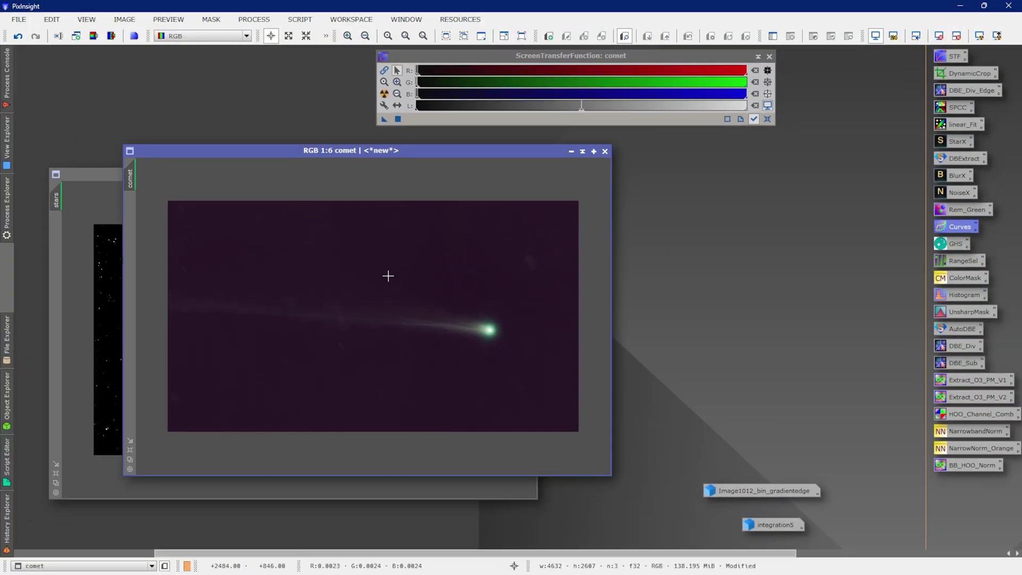
pyautogui.scroll(1, 423, 317)
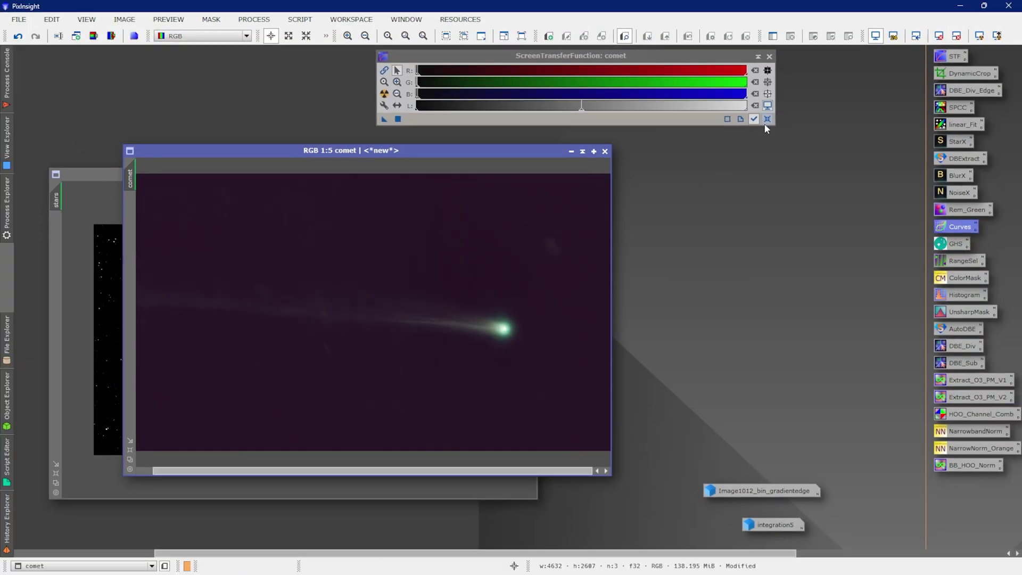
# - Reset the comet's ScreenTransferFunction and open GeneralizedHyperbolicStretch with a real-time preview
pyautogui.click(768, 120)
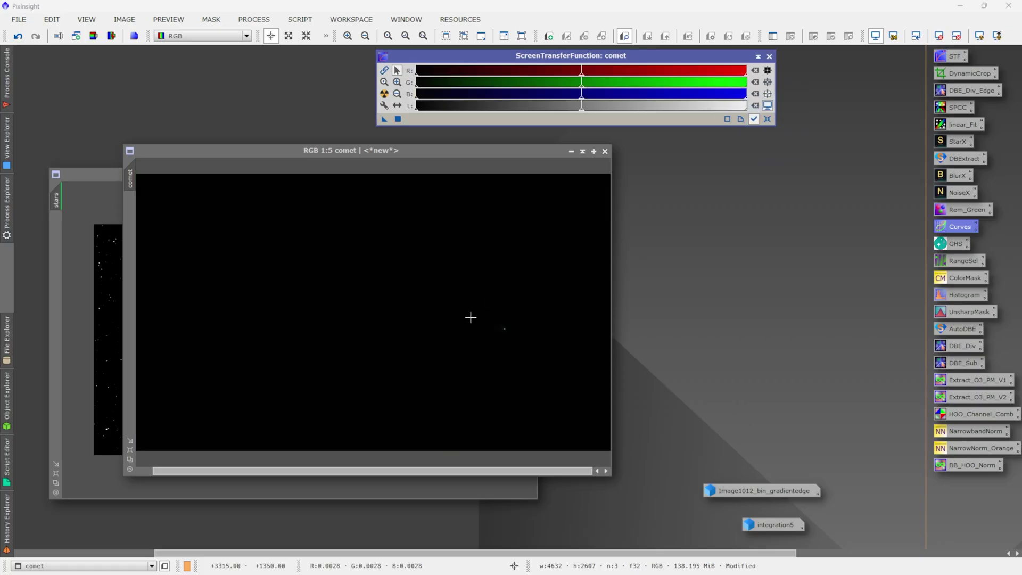
pyautogui.doubleClick(955, 248)
pyautogui.moveTo(826, 82); pyautogui.dragTo(742, 72)
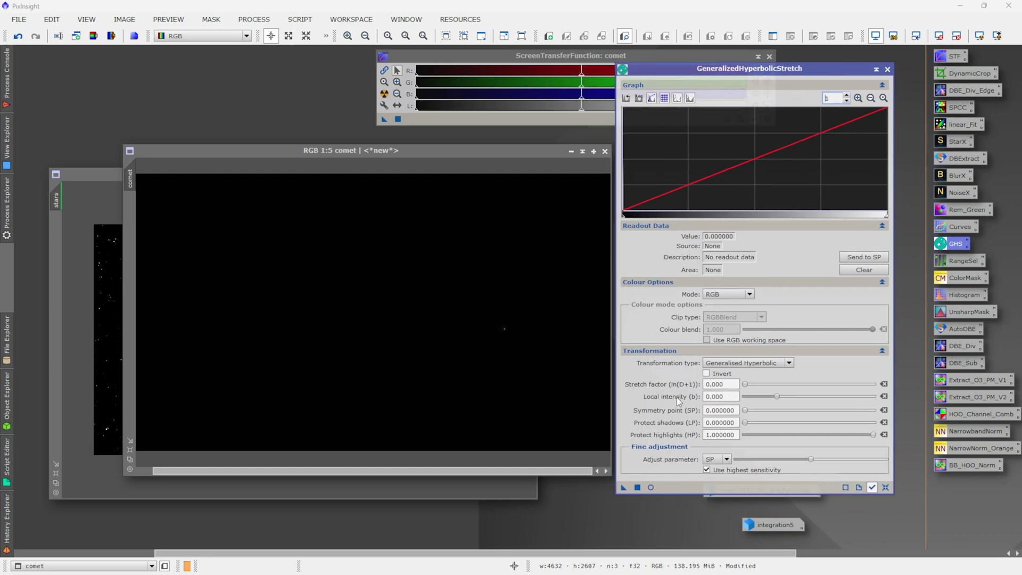
pyautogui.click(651, 487)
pyautogui.moveTo(472, 179); pyautogui.dragTo(403, 244)
# - Stretch the comet using a sampled background symmetry point of 0.002562, stretch factor 4.8 and local intensity 3.97, and reset the process
pyautogui.click(529, 200)
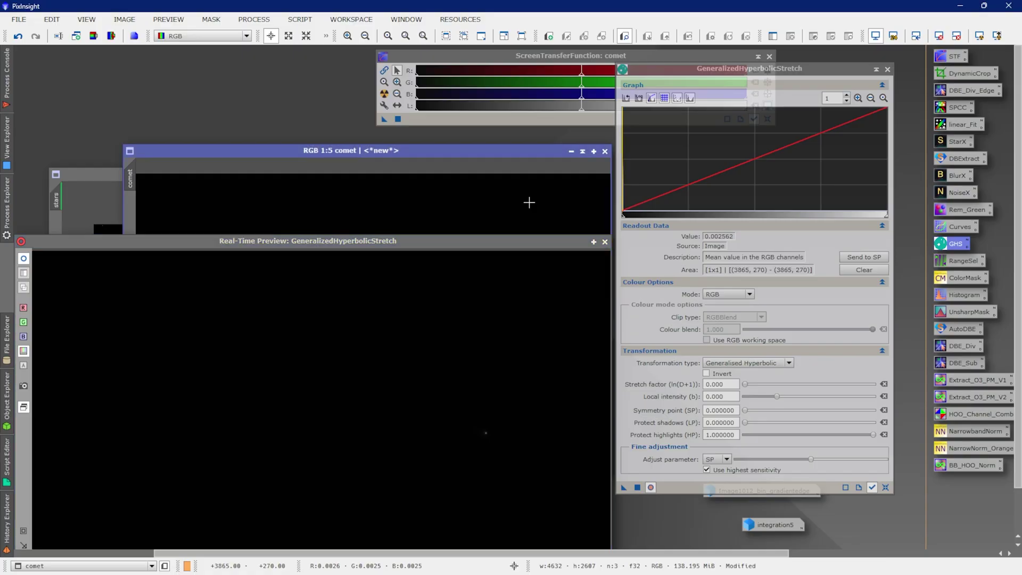
pyautogui.click(861, 257)
pyautogui.moveTo(528, 248); pyautogui.dragTo(540, 138)
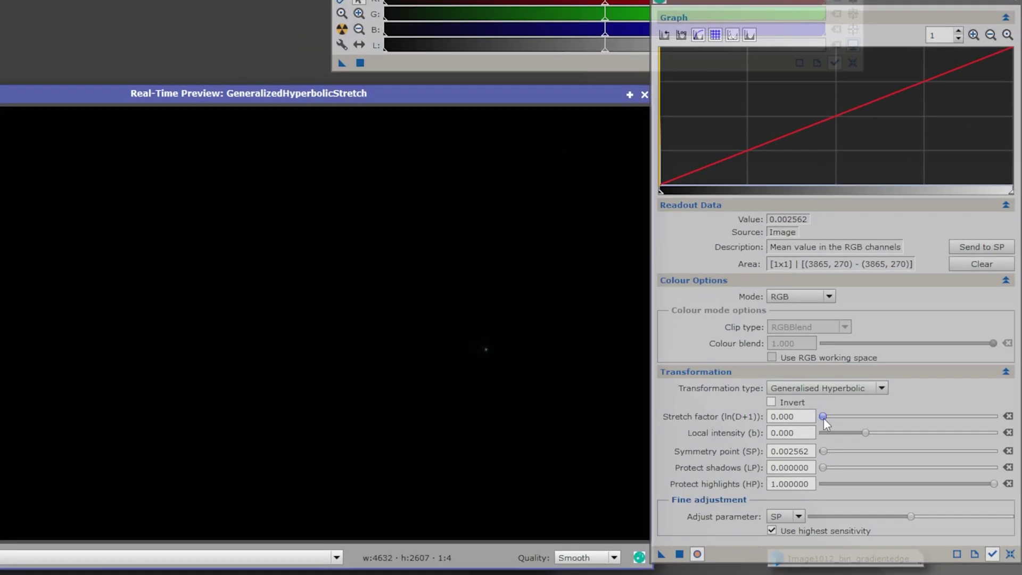
pyautogui.moveTo(823, 417); pyautogui.dragTo(900, 433)
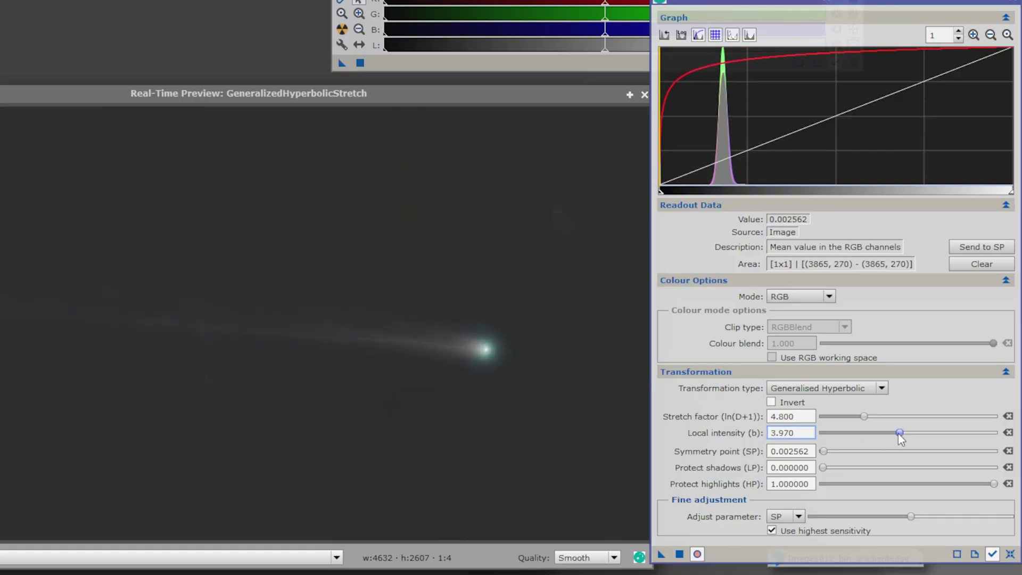
pyautogui.moveTo(823, 451); pyautogui.dragTo(826, 451)
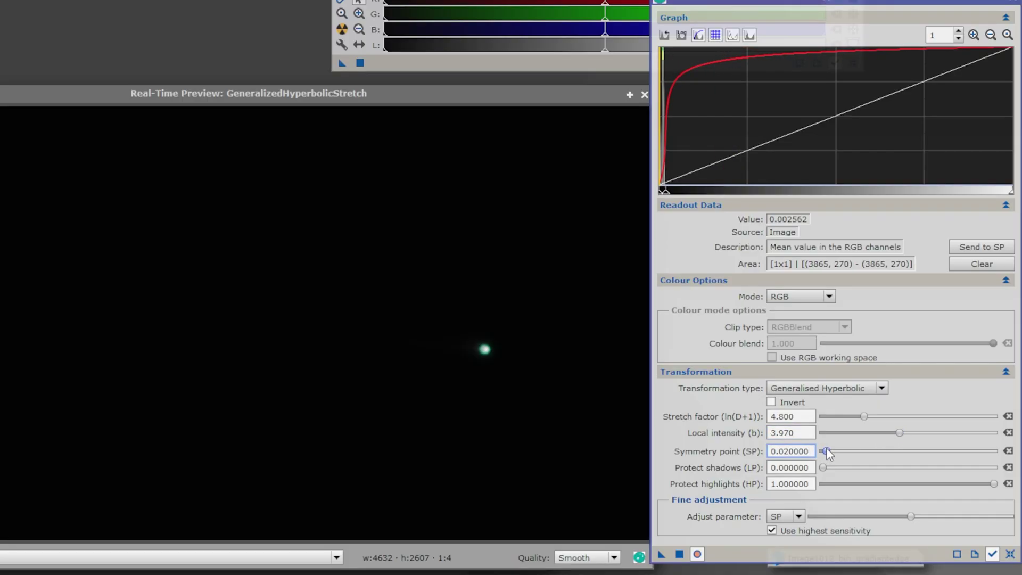
pyautogui.click(975, 248)
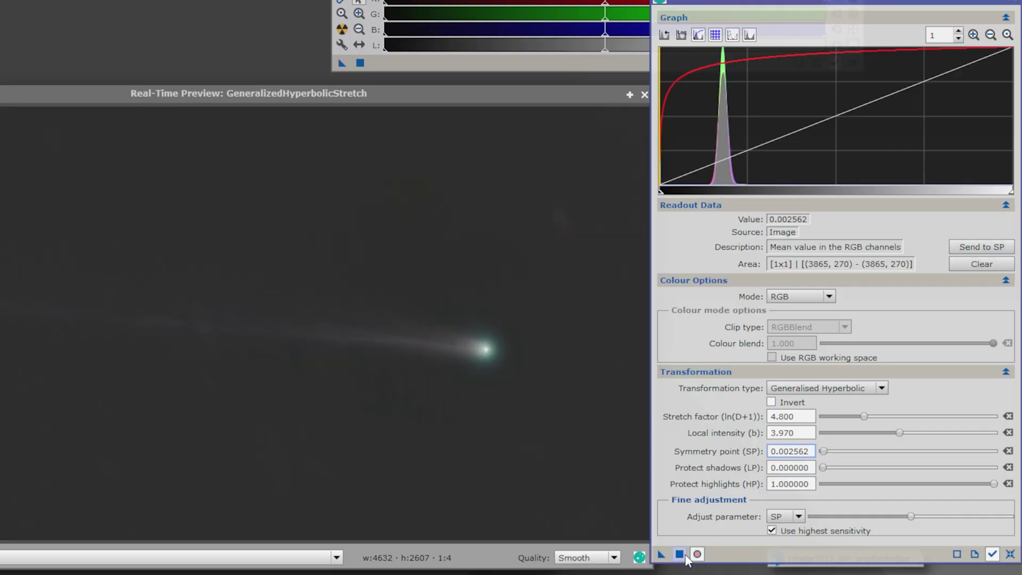
pyautogui.click(1010, 555)
pyautogui.click(1010, 555)
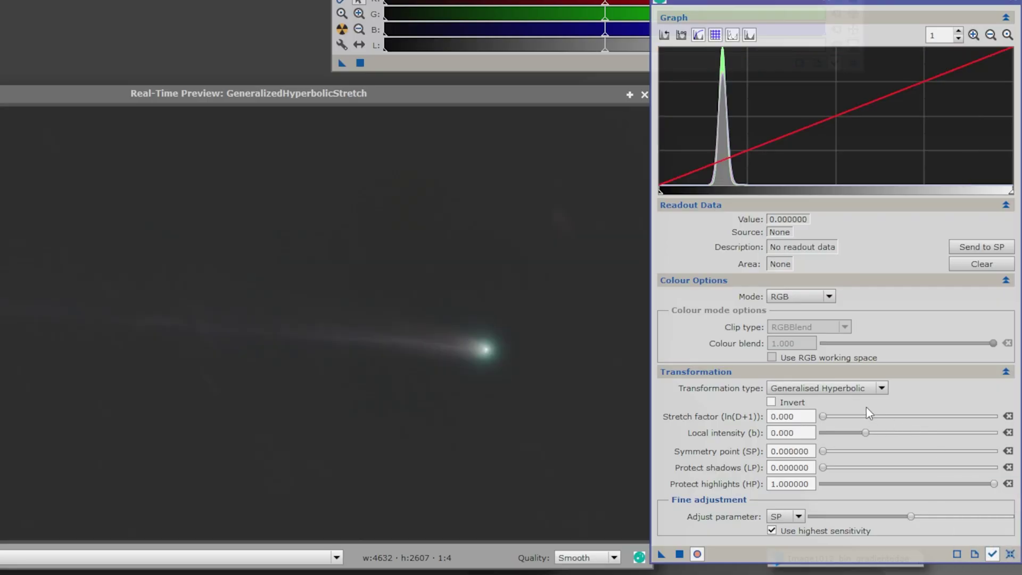
# - Darken the comet's background with a Linear transformation at blackpoint 0.14 and reset the process
pyautogui.click(851, 388)
pyautogui.click(832, 449)
pyautogui.moveTo(909, 418); pyautogui.dragTo(920, 418)
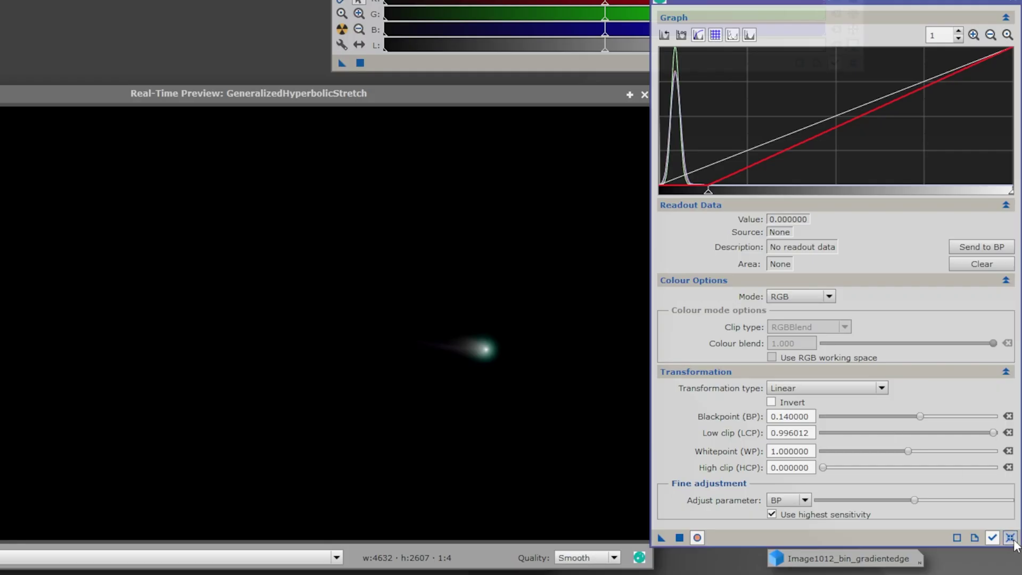
pyautogui.click(1013, 541)
# - Set up a Generalised Hyperbolic stretch with the symmetry point sampled from the image at 0.060718 and a stretch factor of 1.5
pyautogui.click(848, 387)
pyautogui.click(832, 401)
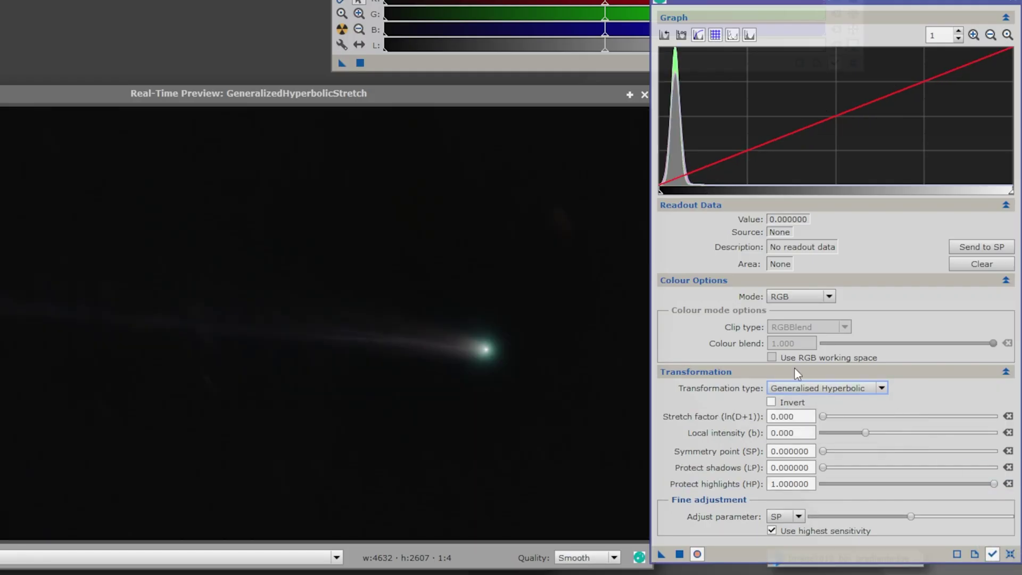
pyautogui.click(465, 167)
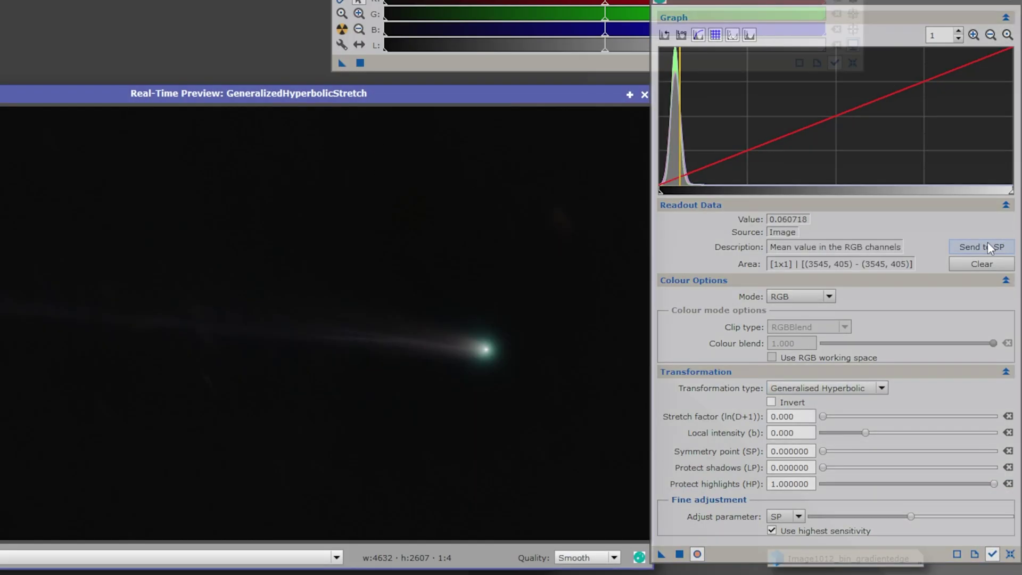
pyautogui.click(988, 247)
pyautogui.click(828, 419)
pyautogui.moveTo(834, 419); pyautogui.dragTo(838, 423)
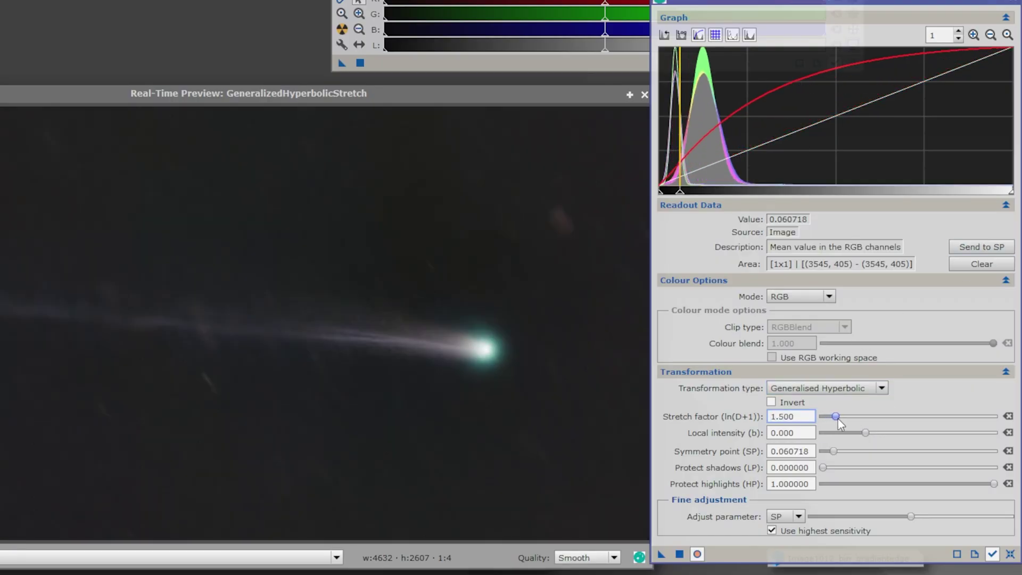
# - Apply the stretch with factor 0.82, local intensity 0.49, symmetry point 0.1 and highlight protection 0.72, and reset the process
pyautogui.moveTo(865, 432); pyautogui.dragTo(830, 418)
pyautogui.click(852, 451)
pyautogui.moveTo(993, 484); pyautogui.dragTo(946, 485)
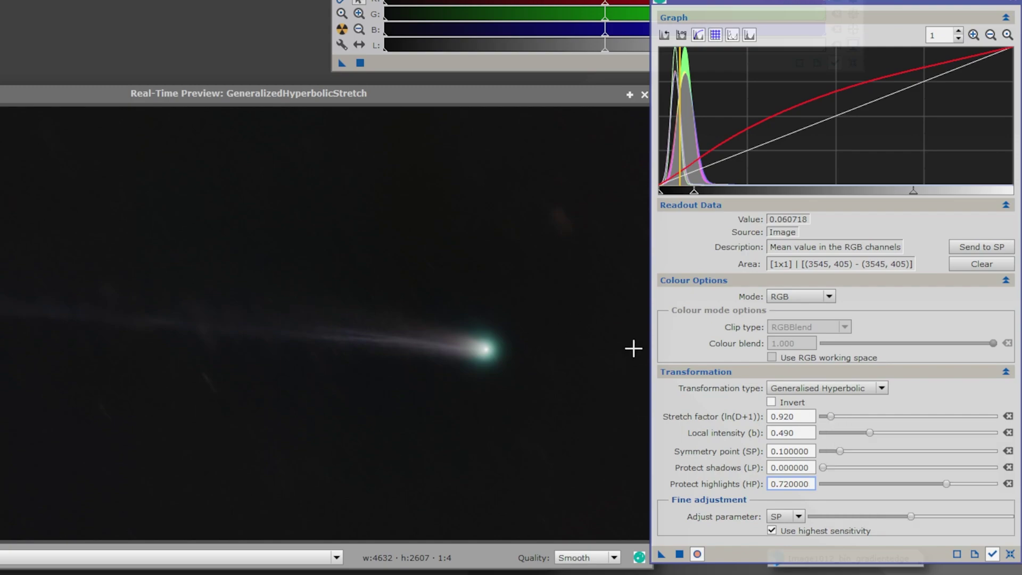
pyautogui.click(831, 416)
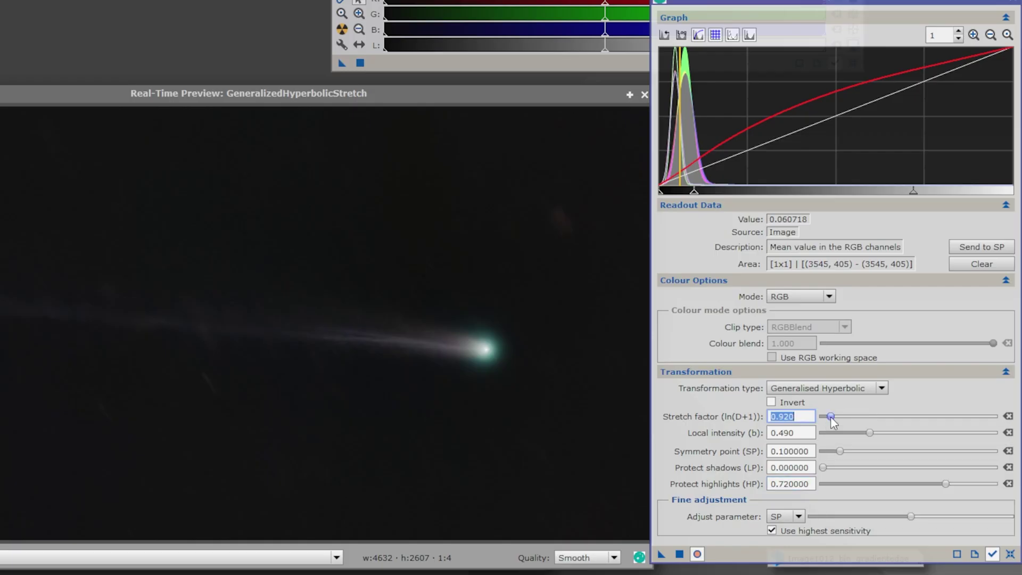
pyautogui.scroll(-1, 833, 422)
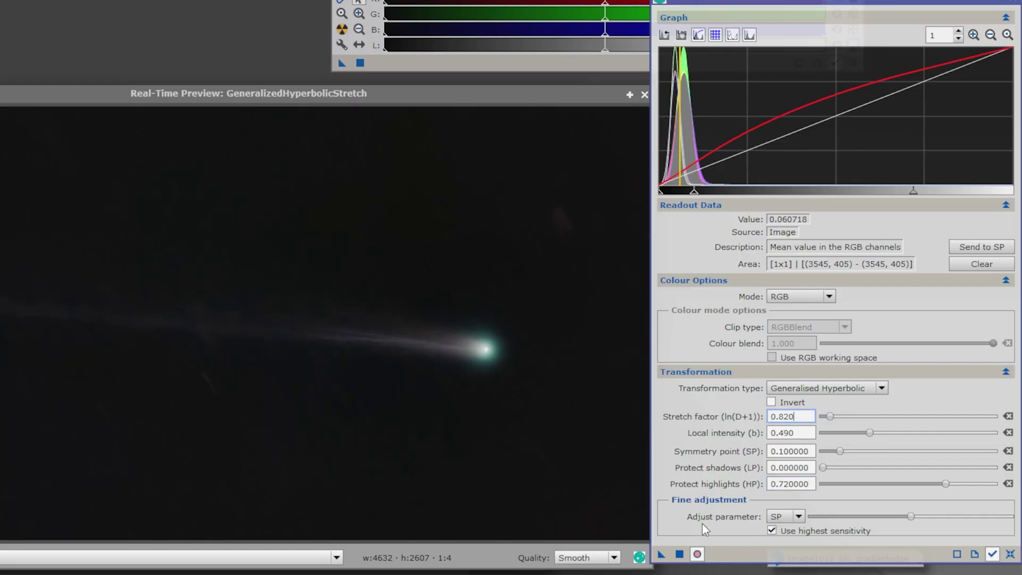
pyautogui.click(679, 554)
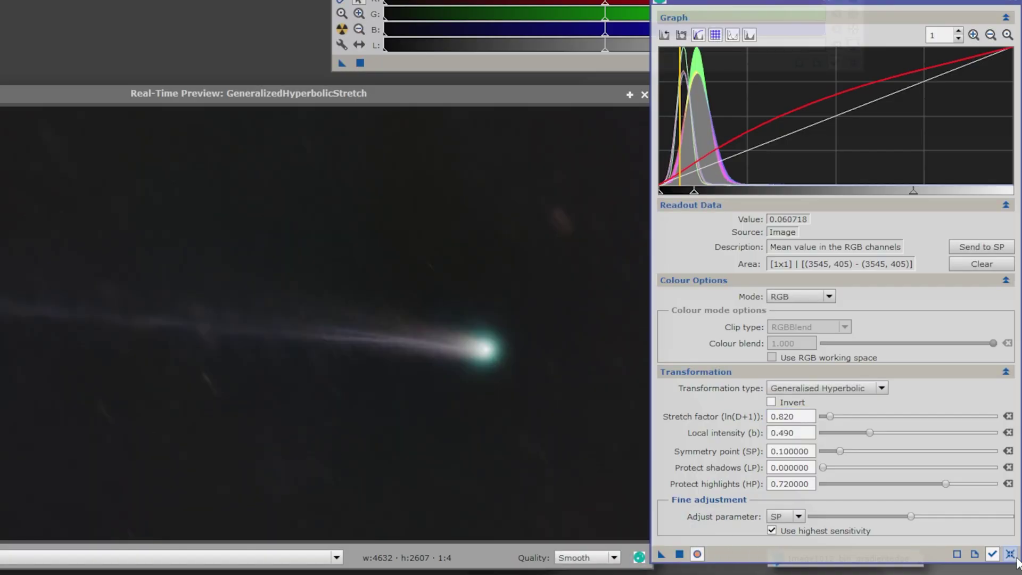
pyautogui.click(1009, 553)
# - Apply a Linear transformation to the comet with a fine-tuned blackpoint of about 0.01
pyautogui.click(855, 388)
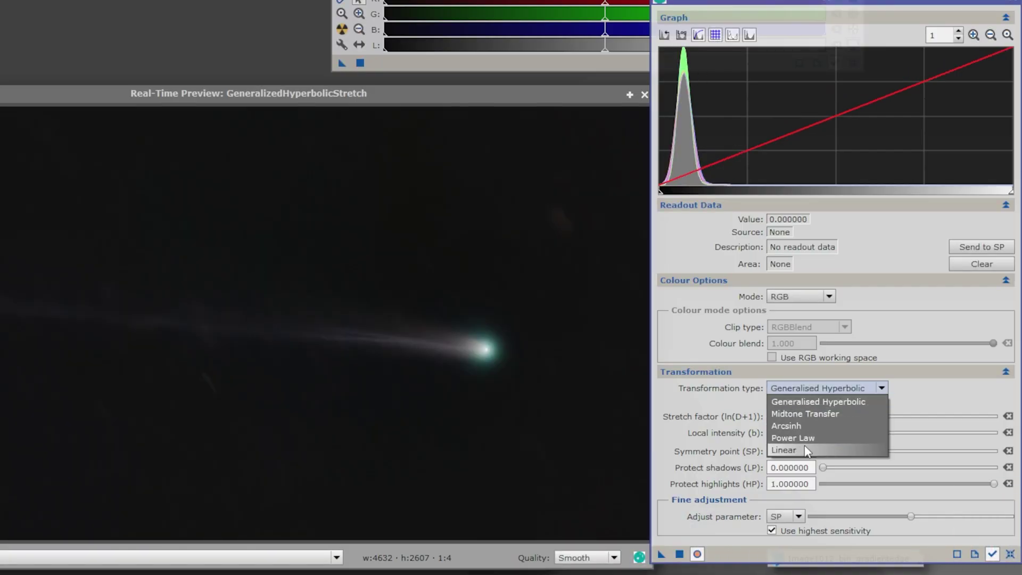
pyautogui.click(960, 388)
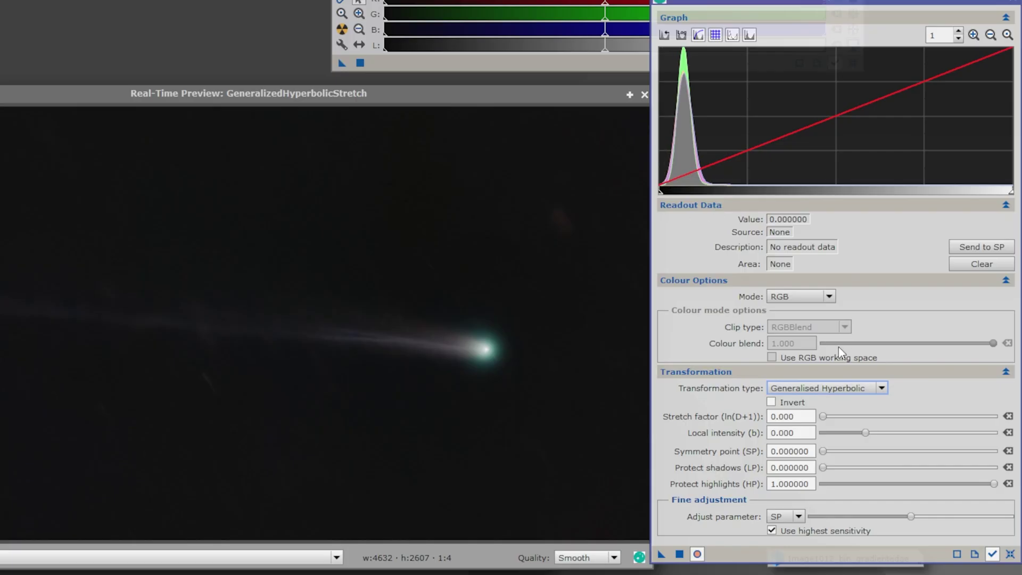
pyautogui.click(797, 387)
pyautogui.click(804, 450)
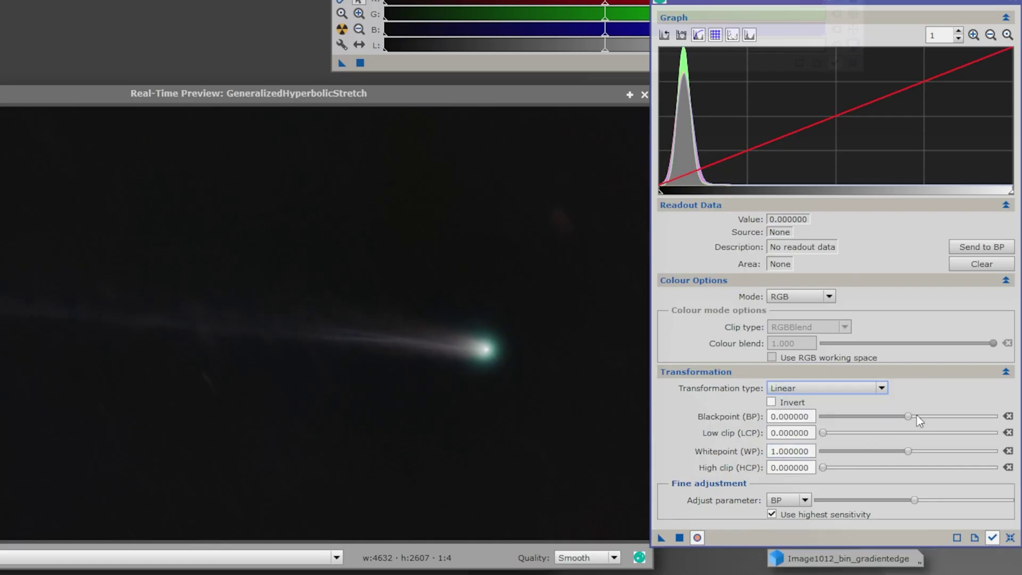
pyautogui.moveTo(907, 421); pyautogui.dragTo(909, 420)
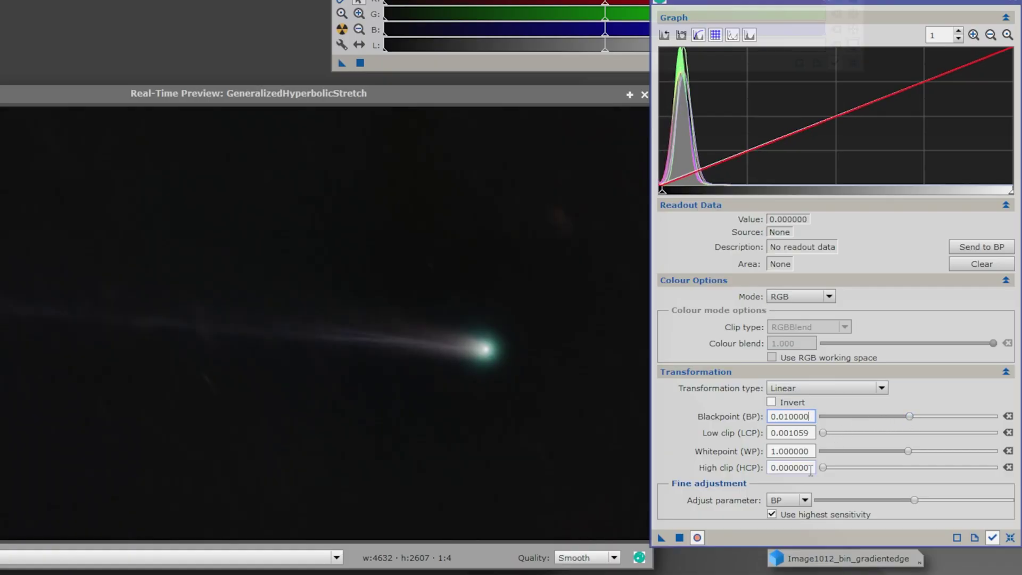
pyautogui.click(771, 514)
pyautogui.moveTo(914, 500); pyautogui.dragTo(1009, 500)
pyautogui.click(679, 538)
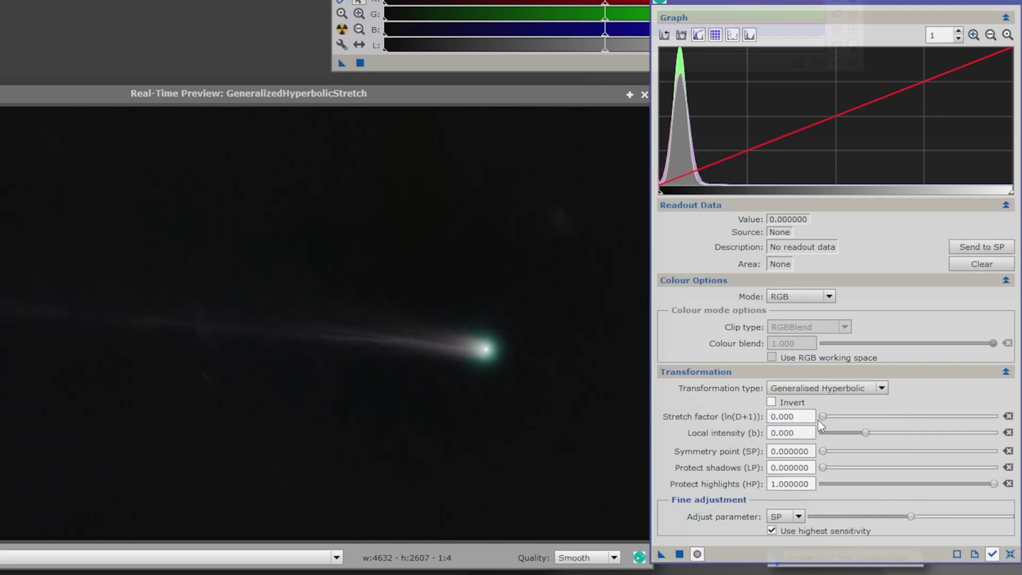
# - Set up a Generalised Hyperbolic stretch with factor 0.5 and the symmetry point sampled from the dark background at 0.052339
pyautogui.doubleClick(809, 415)
pyautogui.write('0.5')
pyautogui.press('Return')
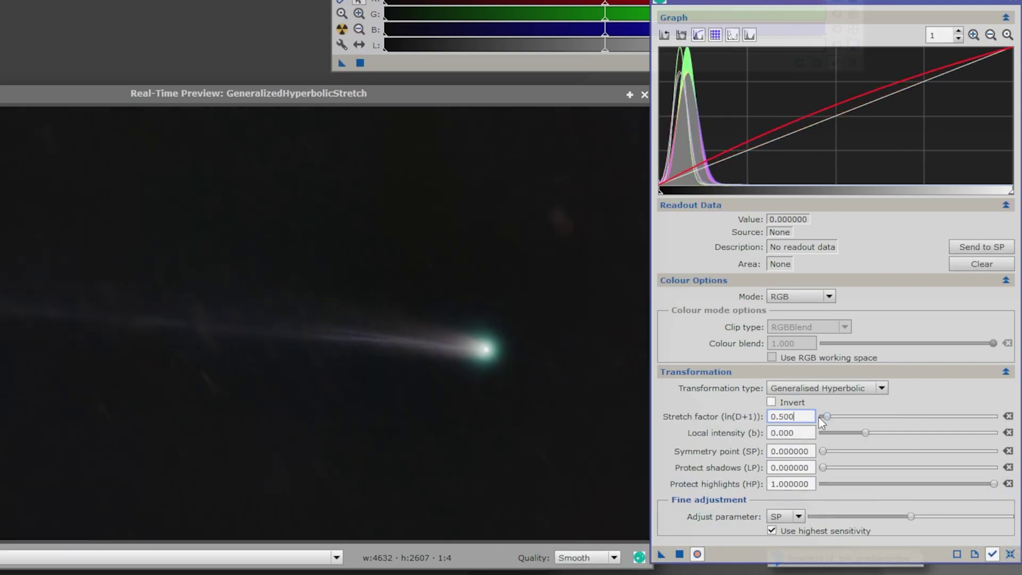
pyautogui.click(551, 207)
pyautogui.click(969, 246)
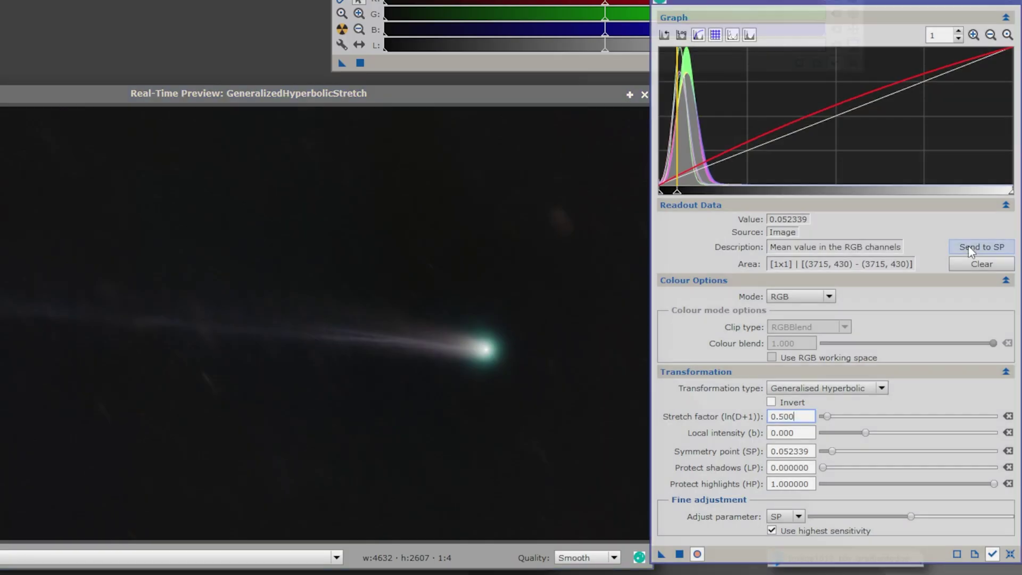
# - Raise the symmetry point slightly, apply the stretch to the comet image, and close the stretch process and its preview
pyautogui.click(843, 451)
pyautogui.scroll(2, 843, 417)
pyautogui.scroll(3, 879, 433)
pyautogui.click(679, 554)
pyautogui.click(1016, 2)
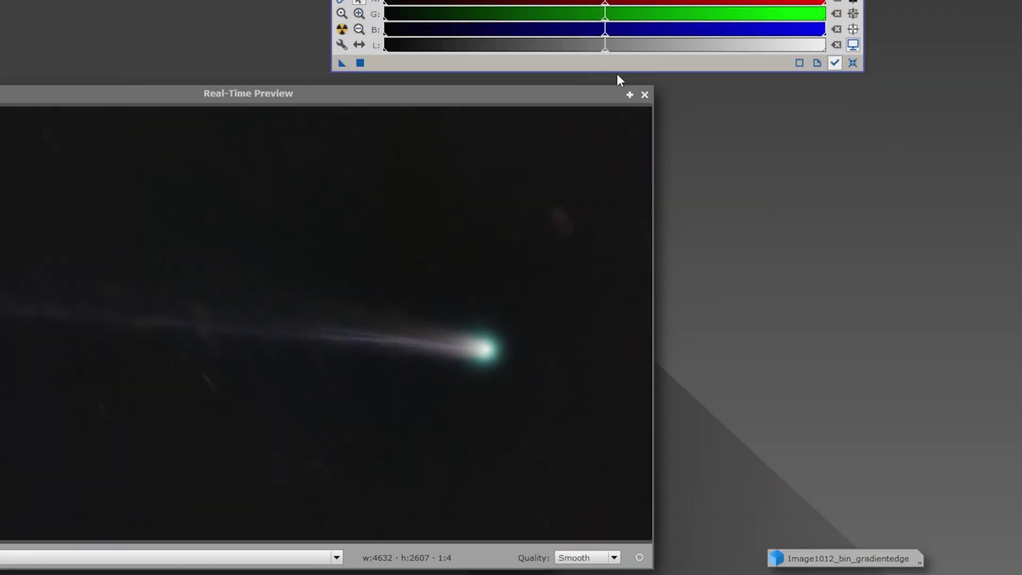
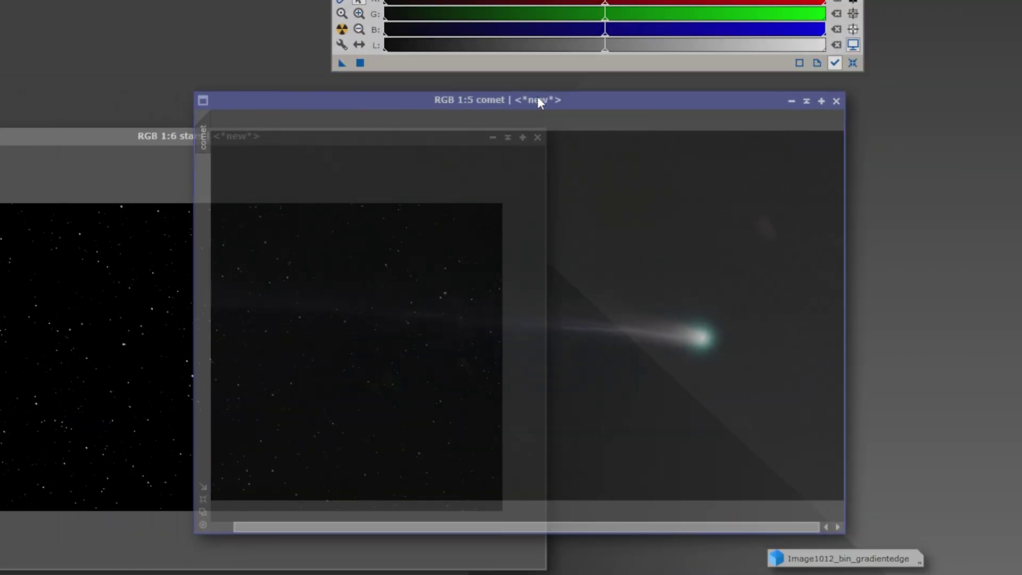
# - Open NoiseXTerminator for the comet image and enable intensity/color separation and frequency separation
pyautogui.scroll(3, 448, 361)
pyautogui.scroll(2, 503, 378)
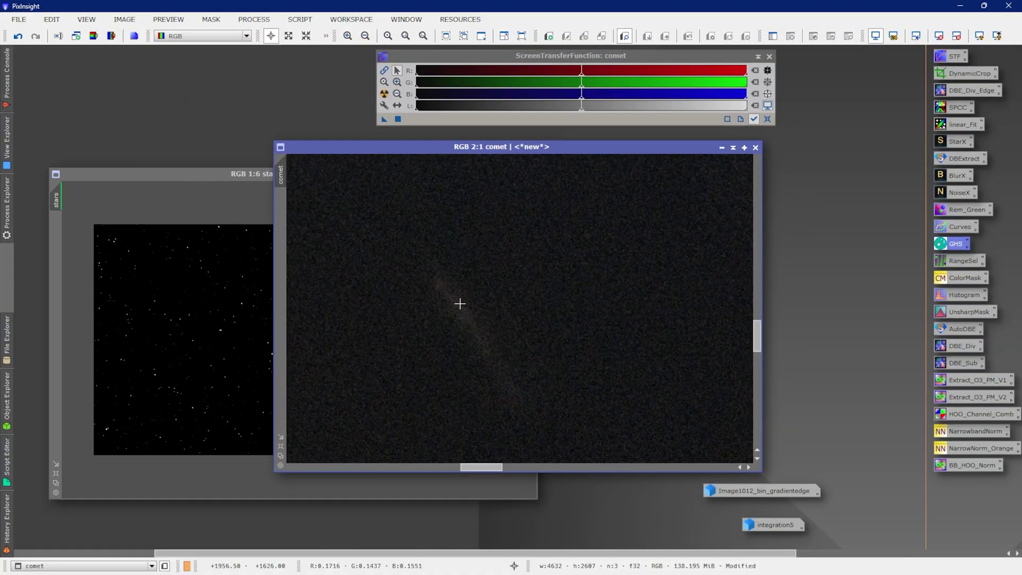
pyautogui.scroll(-6, 460, 303)
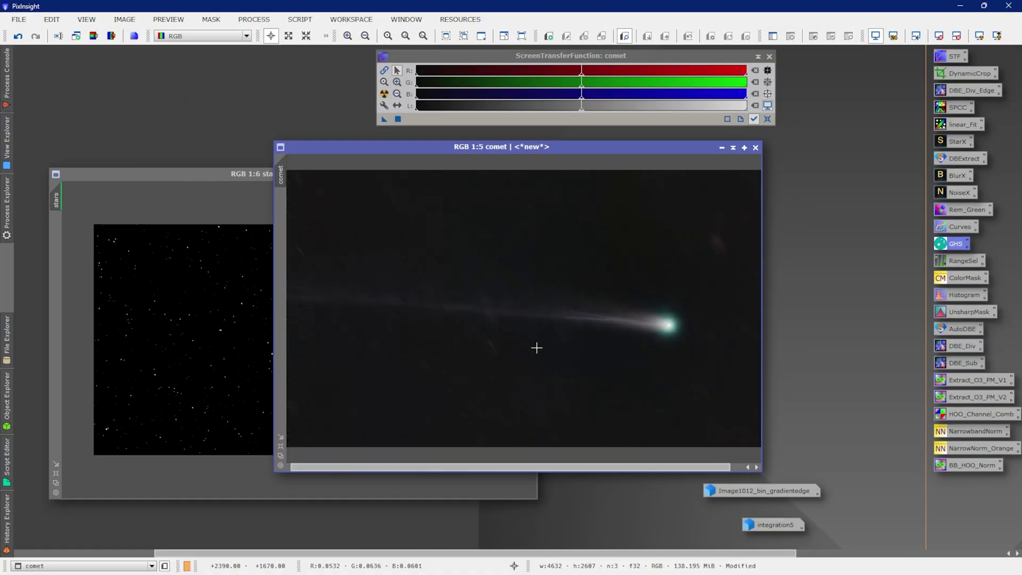
pyautogui.scroll(5, 611, 282)
pyautogui.moveTo(612, 370); pyautogui.dragTo(556, 242)
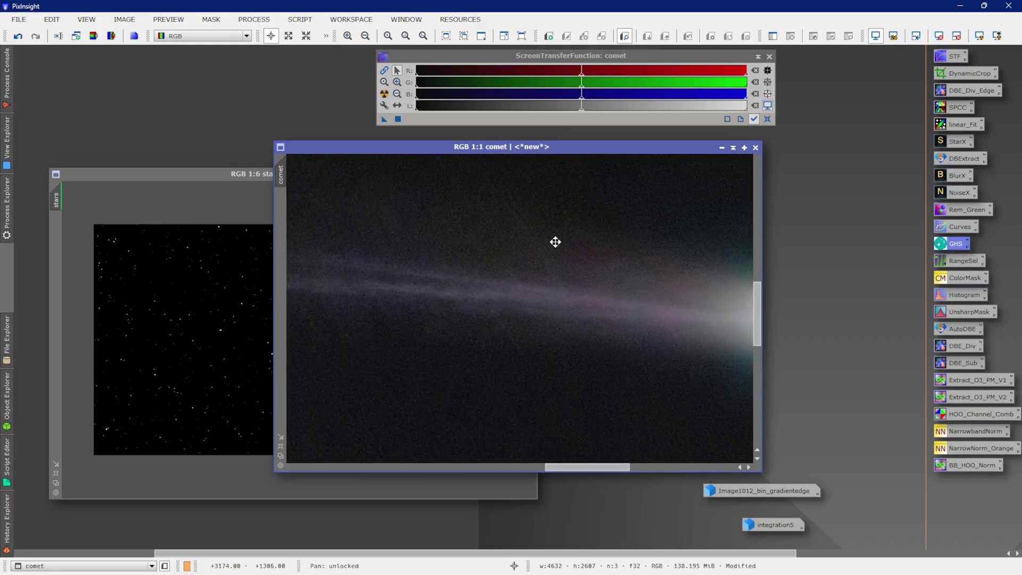
pyautogui.doubleClick(956, 192)
pyautogui.click(746, 223)
pyautogui.click(830, 225)
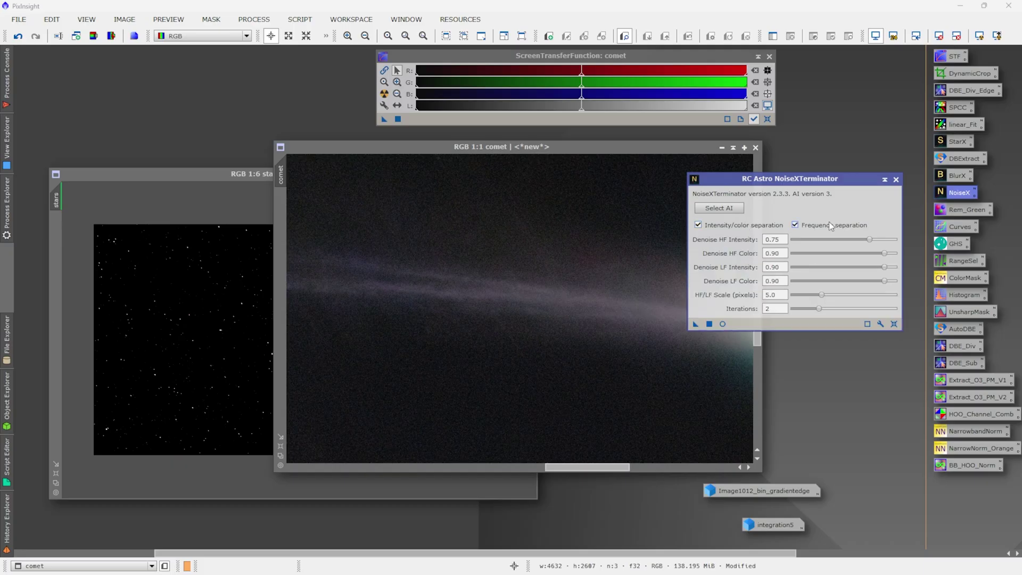
# - Denoise the comet image with HF intensity 0.50, LF intensity 0.50 and LF color 0.70
pyautogui.moveTo(812, 183); pyautogui.dragTo(879, 186)
pyautogui.moveTo(935, 242); pyautogui.dragTo(910, 241)
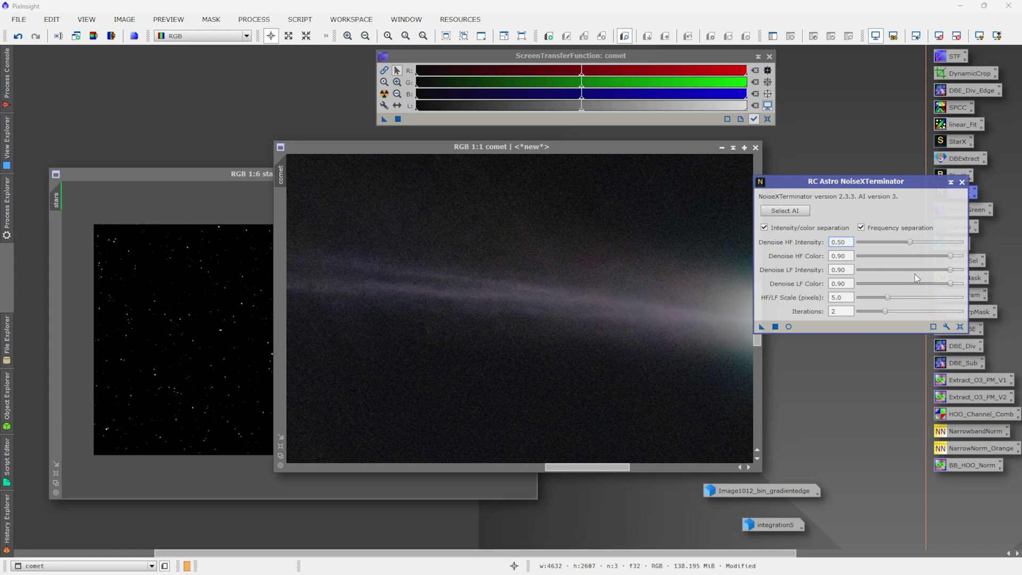
pyautogui.moveTo(950, 270); pyautogui.dragTo(917, 270)
pyautogui.moveTo(951, 286); pyautogui.dragTo(935, 288)
pyautogui.moveTo(762, 326); pyautogui.dragTo(616, 298)
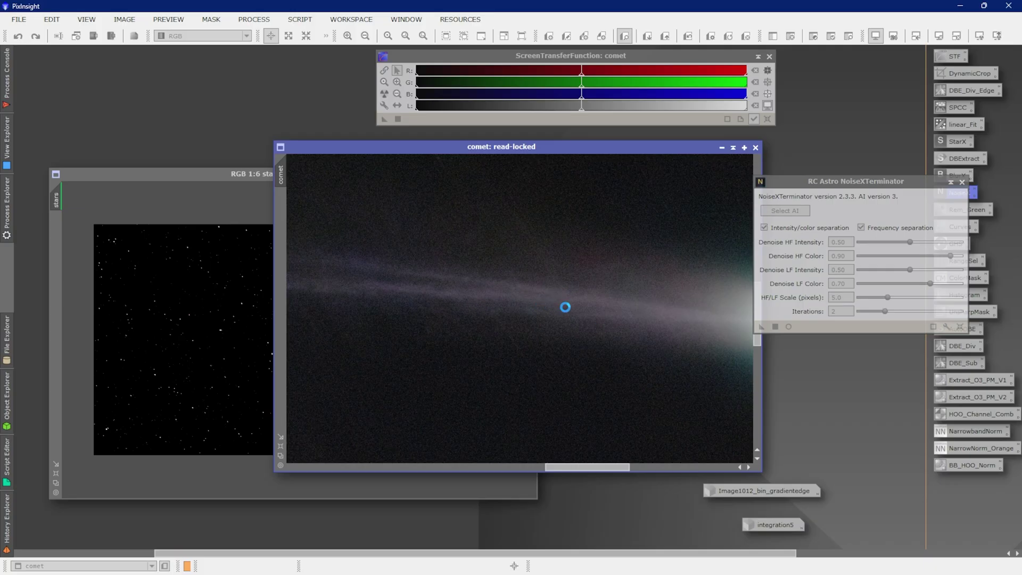
# - Compare the comet's head and tail before and after the noise reduction, keep it applied, and close NoiseXTerminator
pyautogui.scroll(-1, 565, 307)
pyautogui.moveTo(655, 303); pyautogui.dragTo(538, 335)
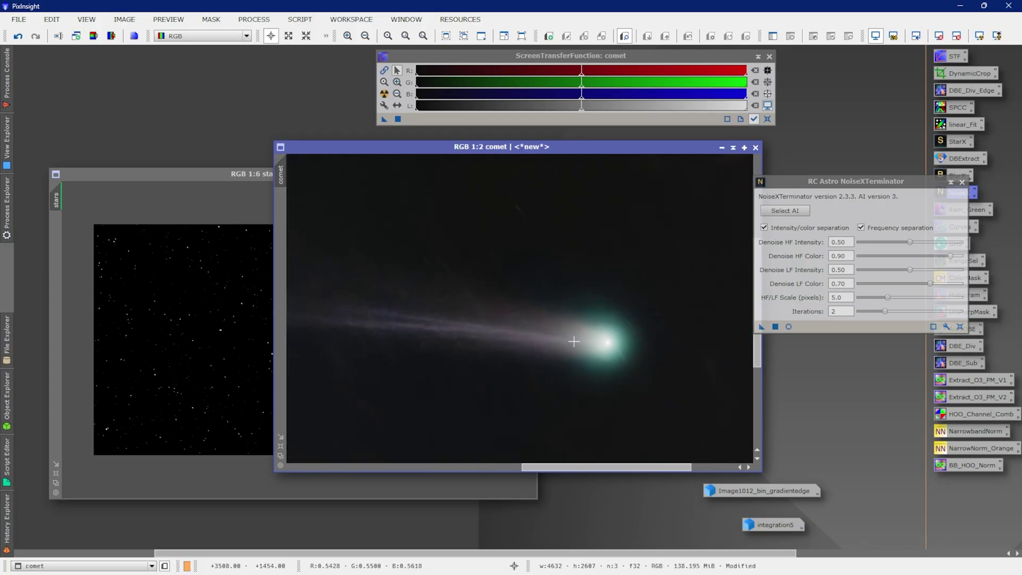
pyautogui.click(19, 38)
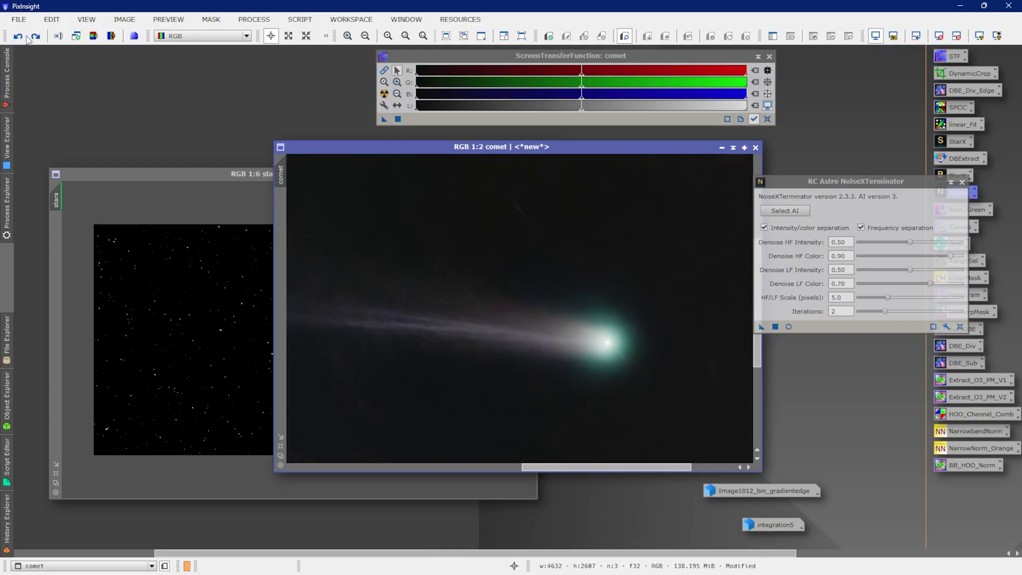
pyautogui.click(35, 39)
pyautogui.scroll(3, 381, 294)
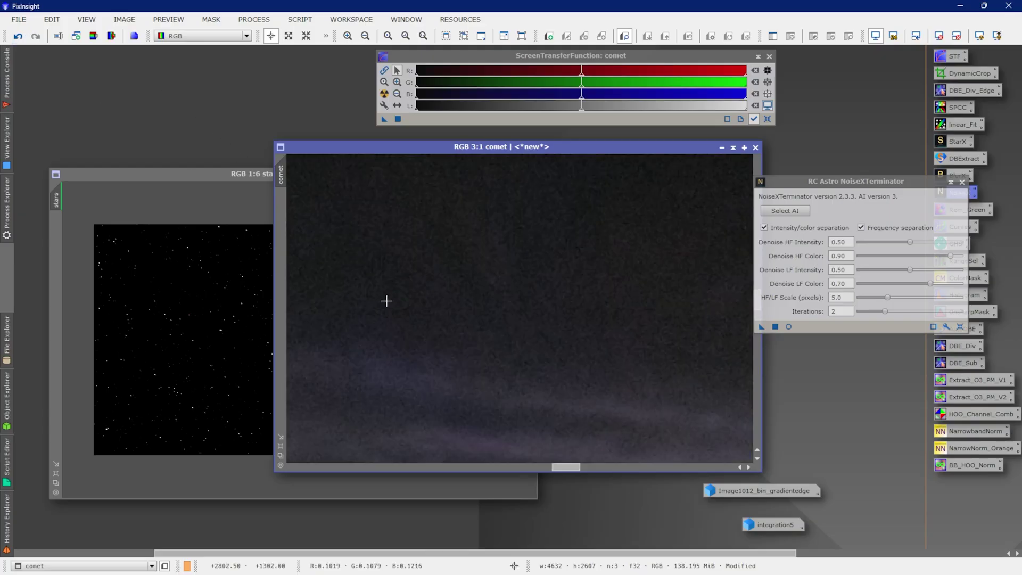
pyautogui.click(21, 37)
pyautogui.click(43, 37)
pyautogui.scroll(-4, 577, 358)
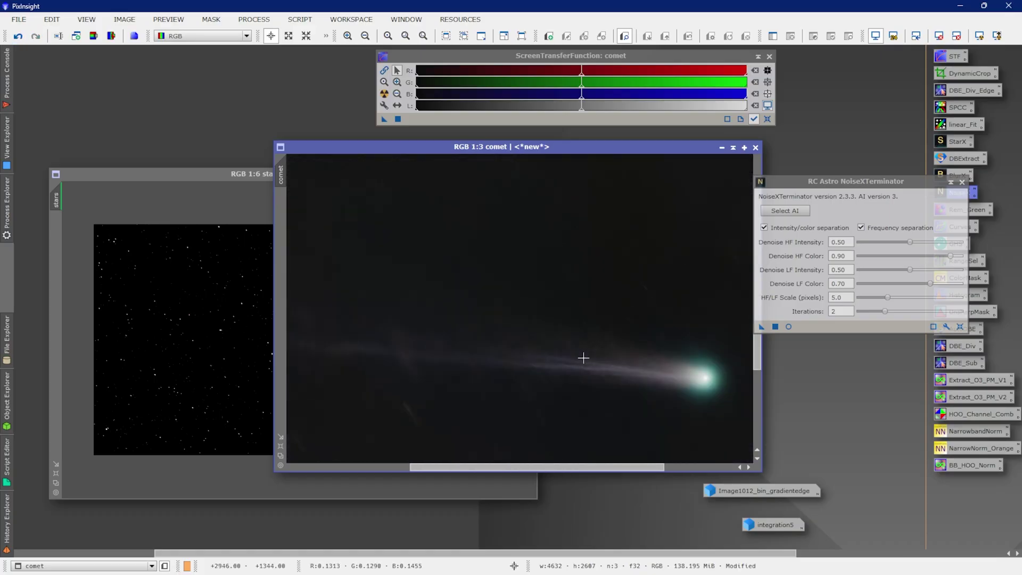
pyautogui.scroll(-2, 583, 358)
pyautogui.click(962, 182)
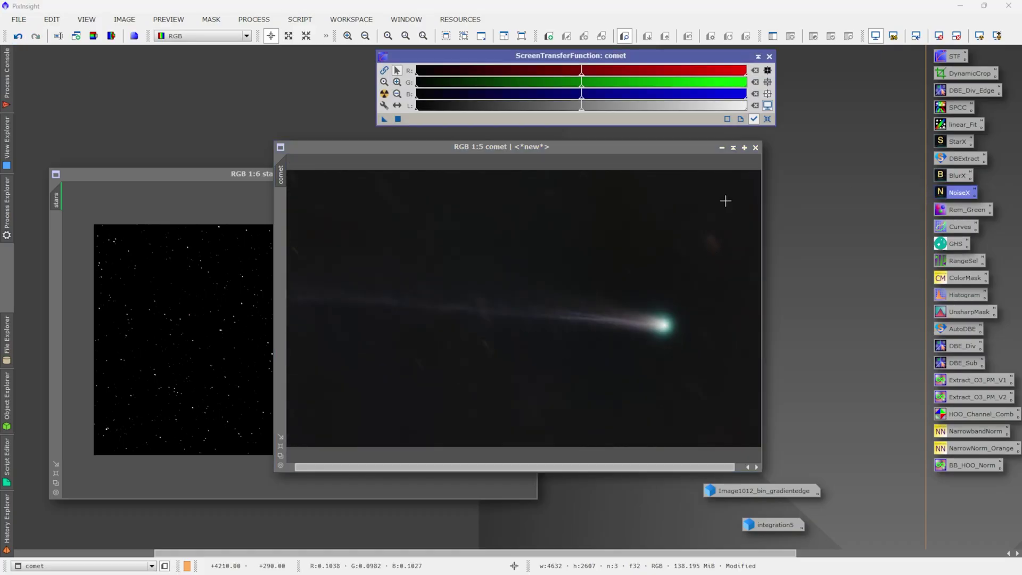
pyautogui.moveTo(600, 155); pyautogui.dragTo(566, 162)
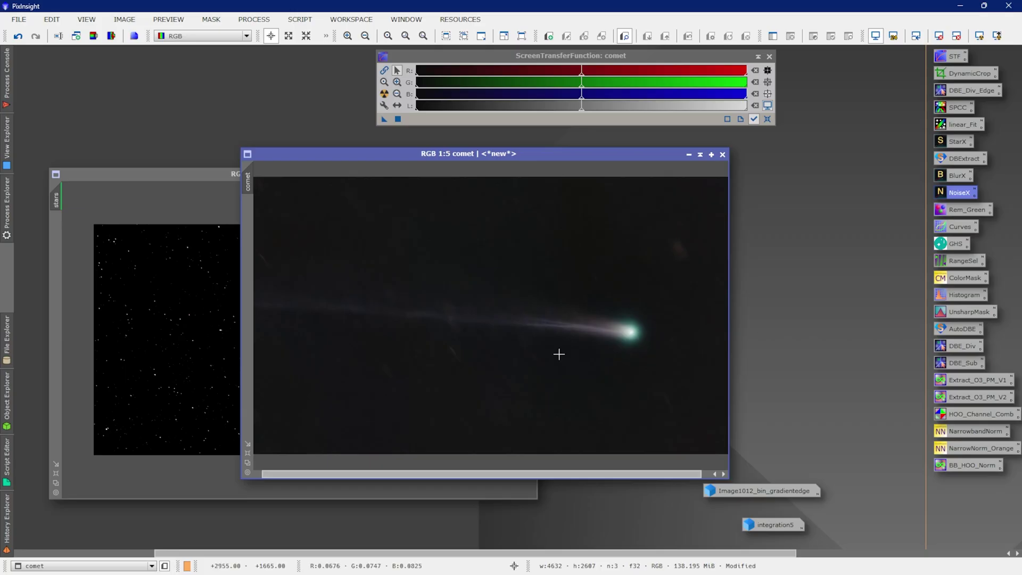
pyautogui.moveTo(523, 155); pyautogui.dragTo(564, 148)
pyautogui.scroll(1, 518, 343)
pyautogui.scroll(-1, 576, 362)
pyautogui.scroll(3, 612, 321)
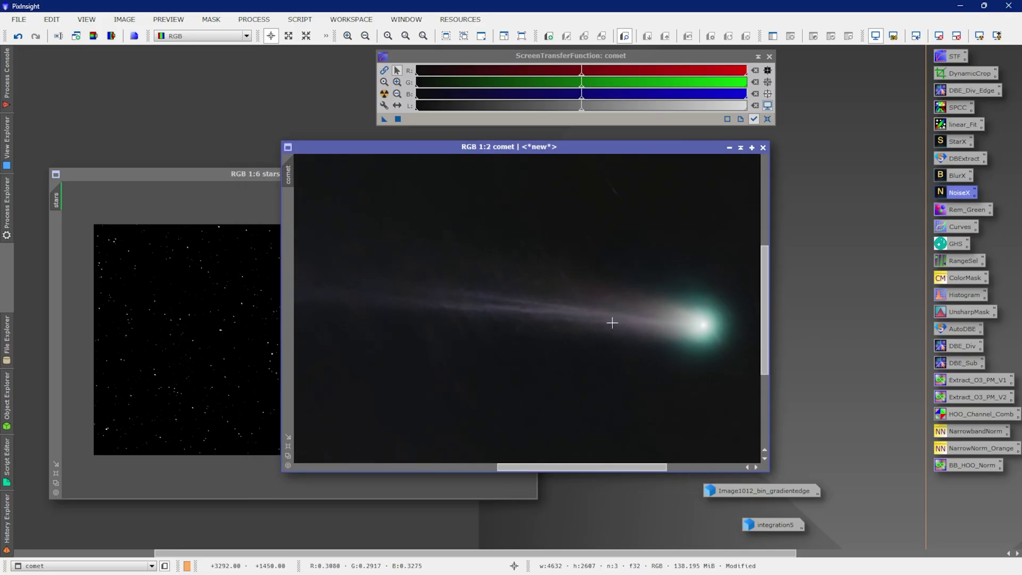
pyautogui.scroll(-1, 466, 309)
pyautogui.scroll(-2, 543, 341)
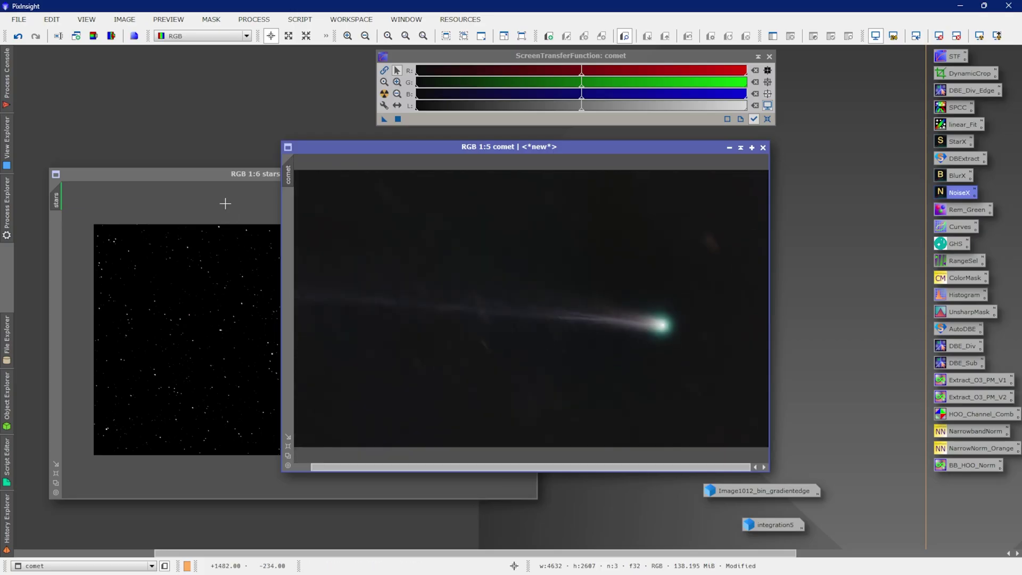
# - Bring the stars image forward and plate-solve it with the ImageSolver script
pyautogui.click(242, 173)
pyautogui.moveTo(341, 174); pyautogui.dragTo(575, 142)
pyautogui.click(300, 19)
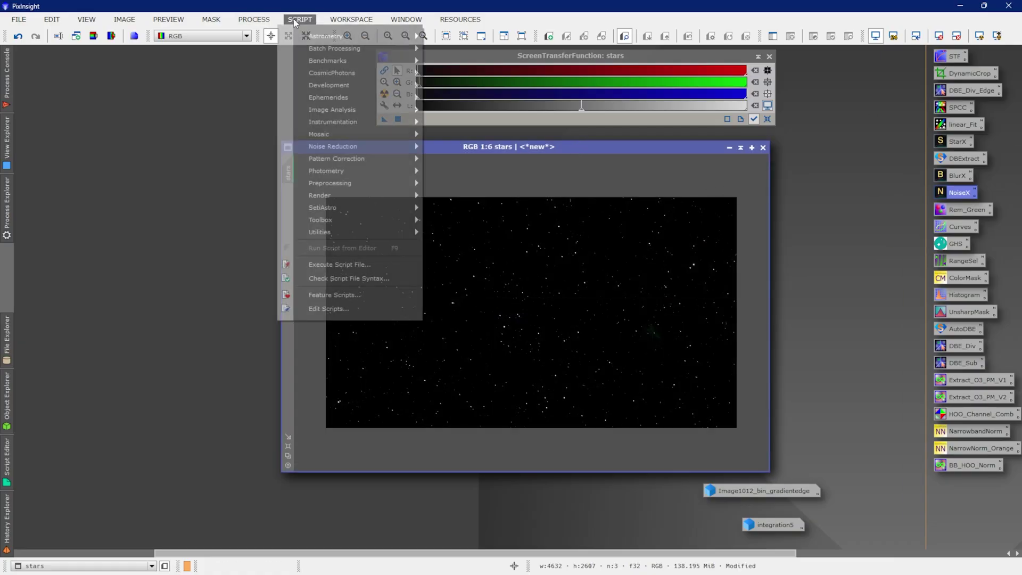
pyautogui.click(538, 216)
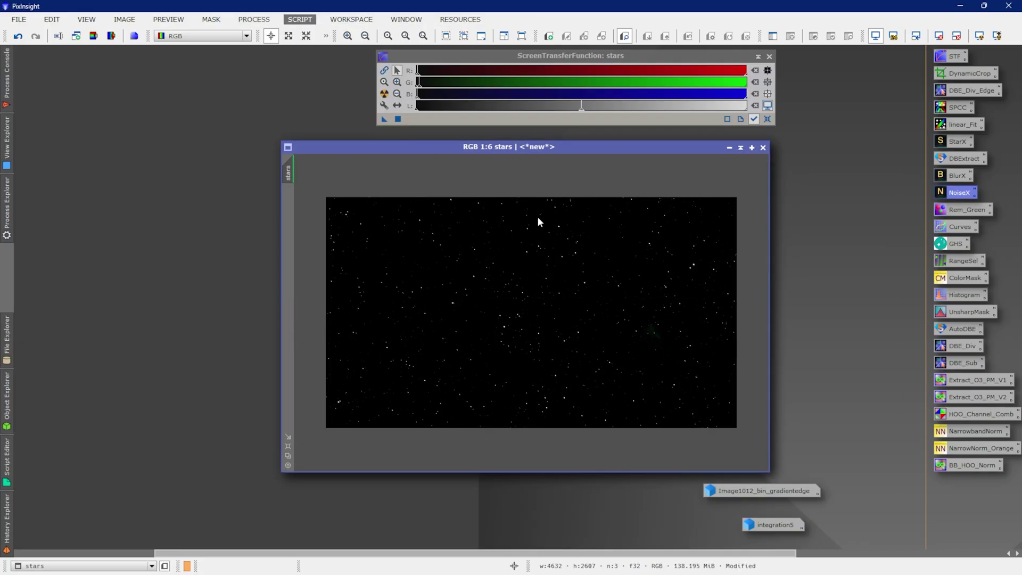
pyautogui.click(589, 484)
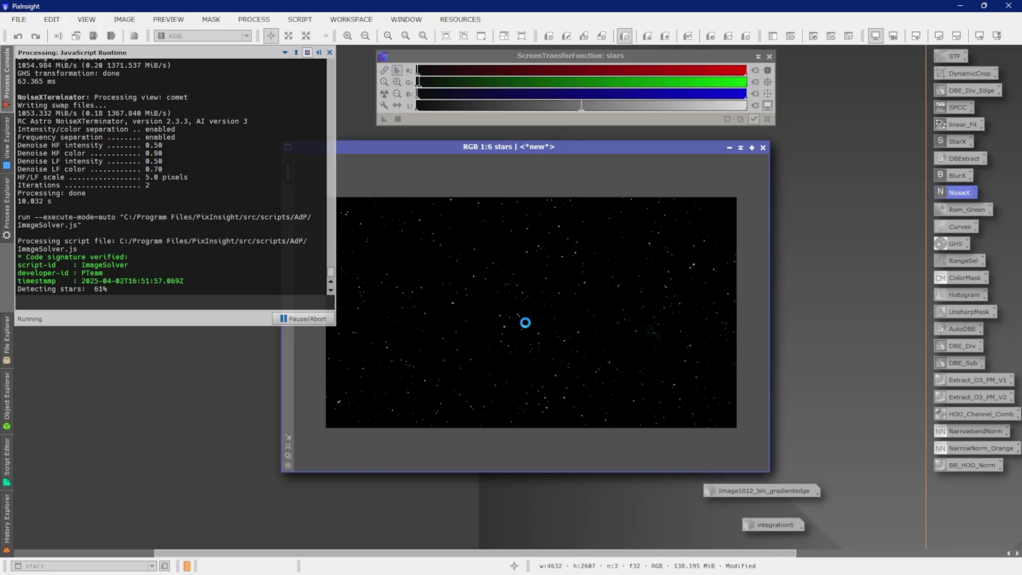
pyautogui.moveTo(565, 148); pyautogui.dragTo(542, 149)
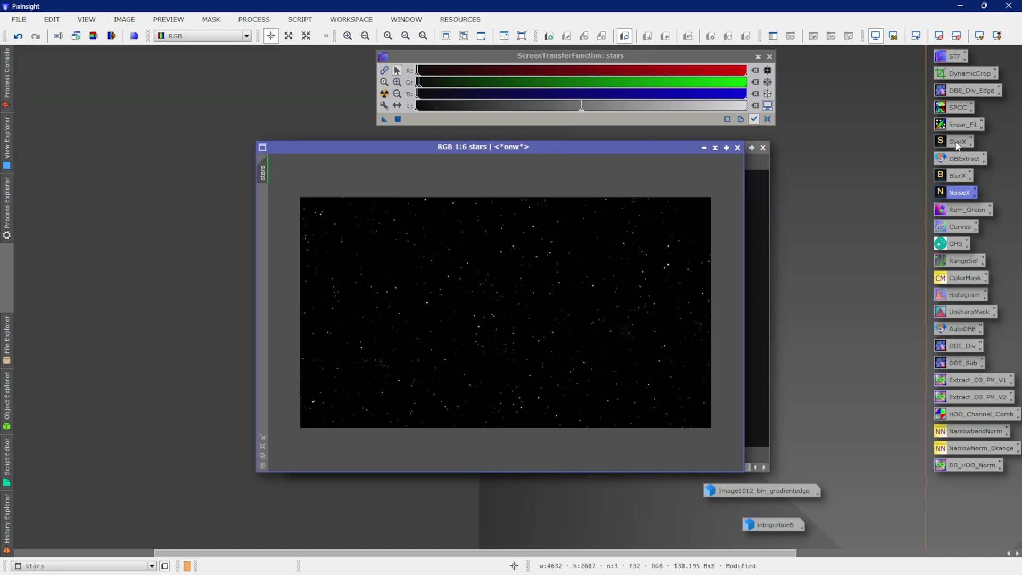
# - Color-calibrate the stars image with SPCC using the Average Spiral Galaxy reference, close its windows, and inspect the star colors
pyautogui.doubleClick(958, 108)
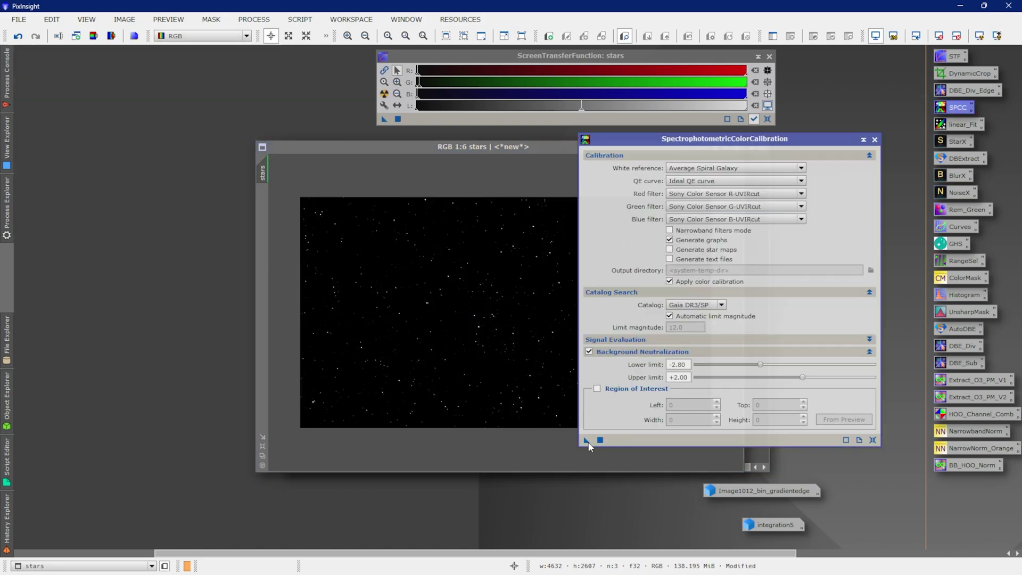
pyautogui.click(600, 440)
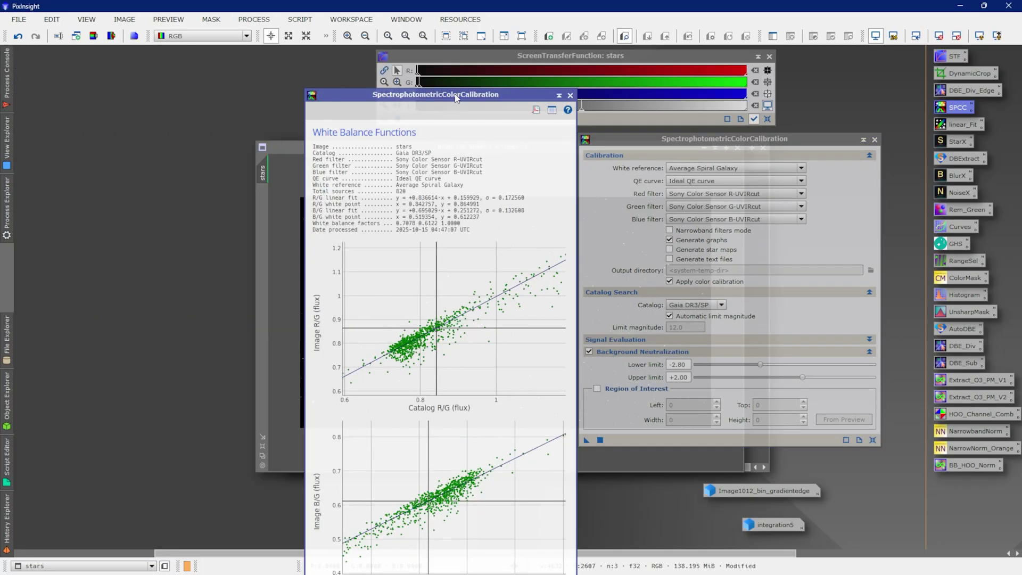
pyautogui.moveTo(453, 100); pyautogui.dragTo(466, 80)
pyautogui.click(556, 77)
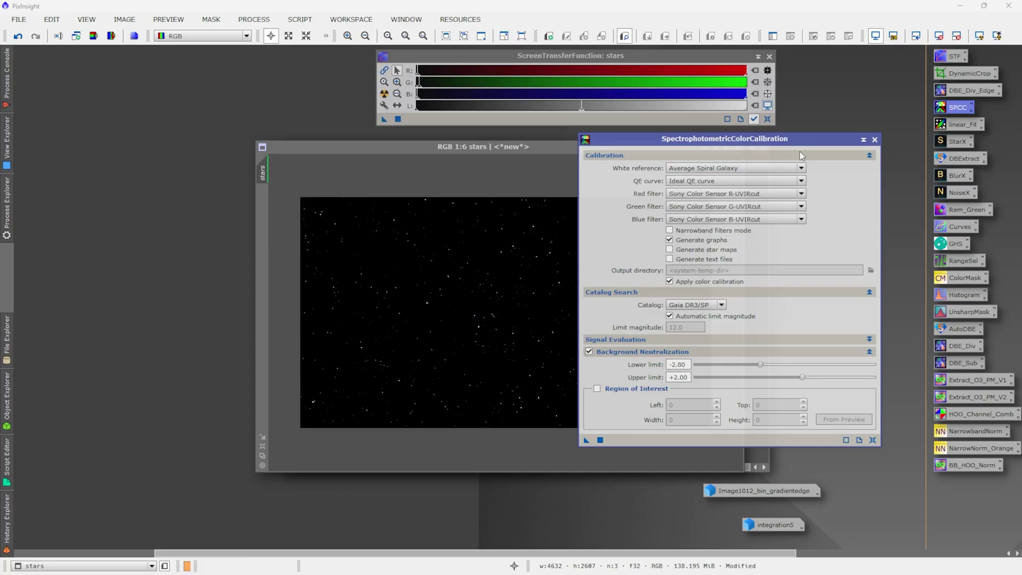
pyautogui.click(874, 140)
pyautogui.scroll(7, 497, 321)
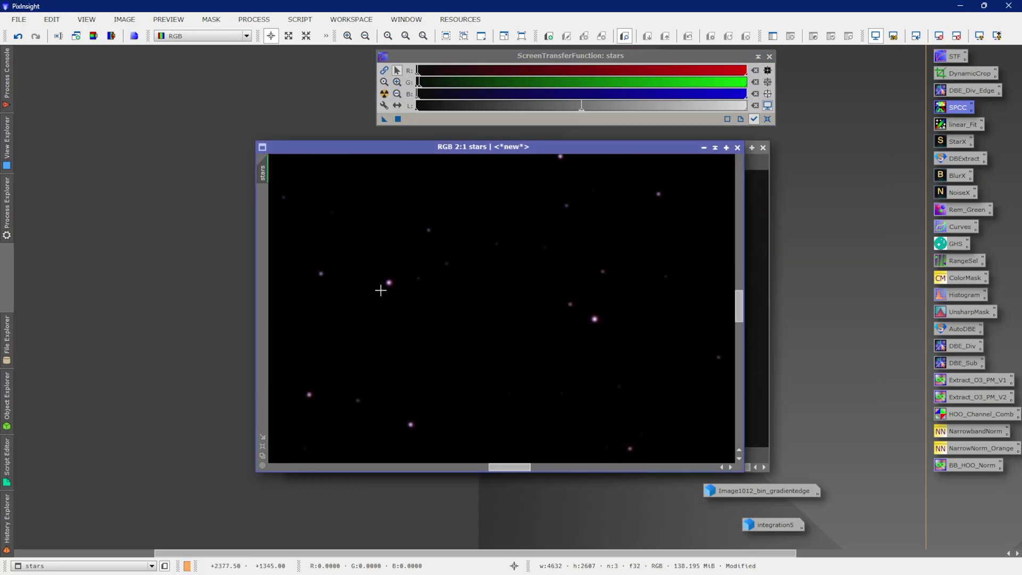
pyautogui.scroll(-7, 381, 290)
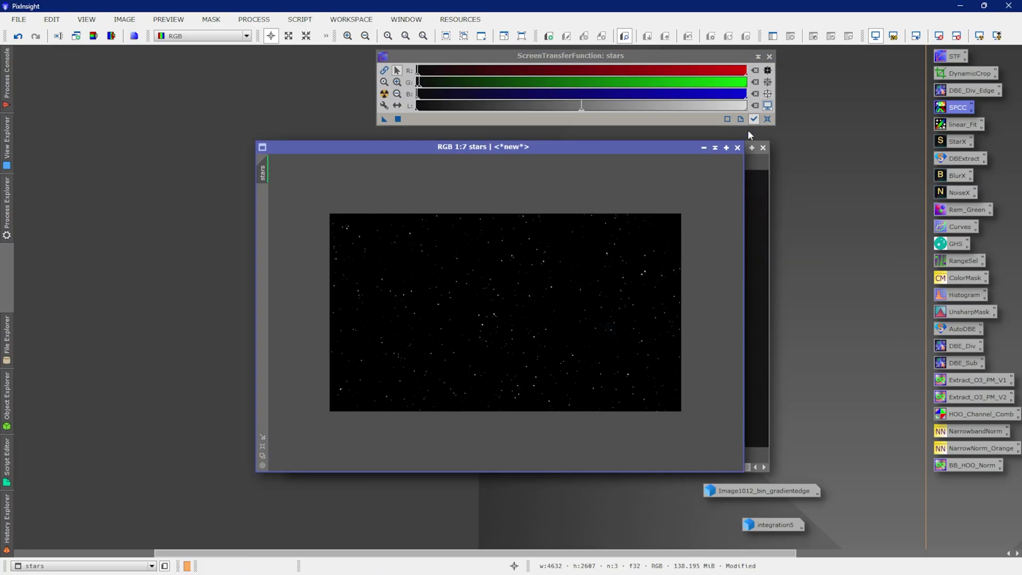
# - Reset the screen transfer function on the stars image and open the SetiAstro Star Stretch script
pyautogui.click(766, 119)
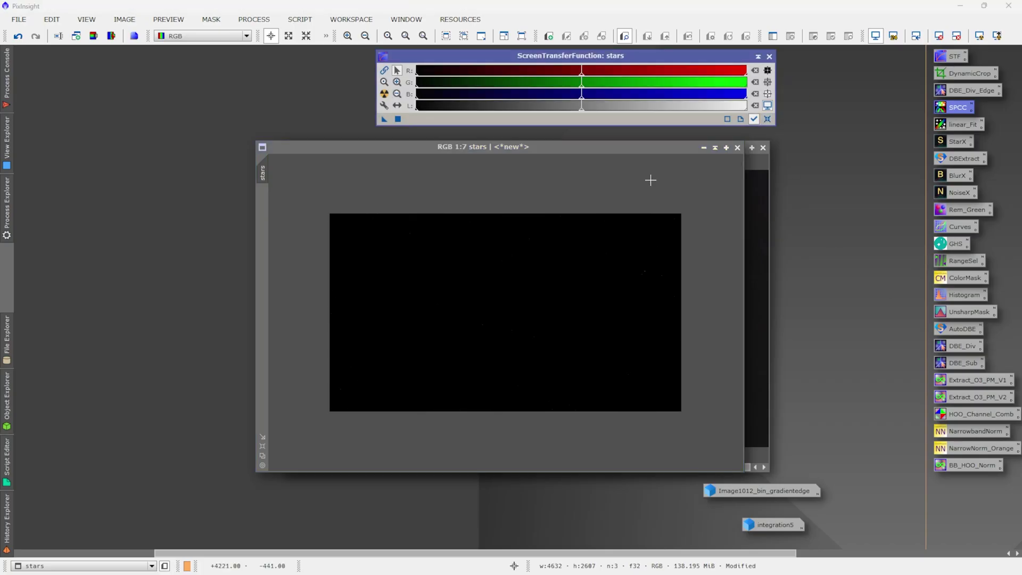
pyautogui.click(291, 21)
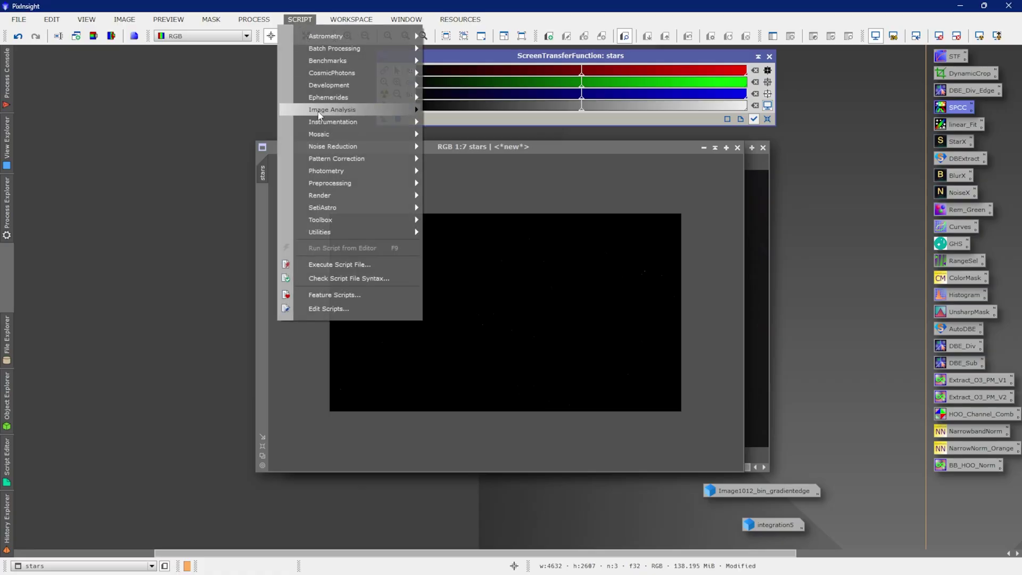
pyautogui.moveTo(340, 210)
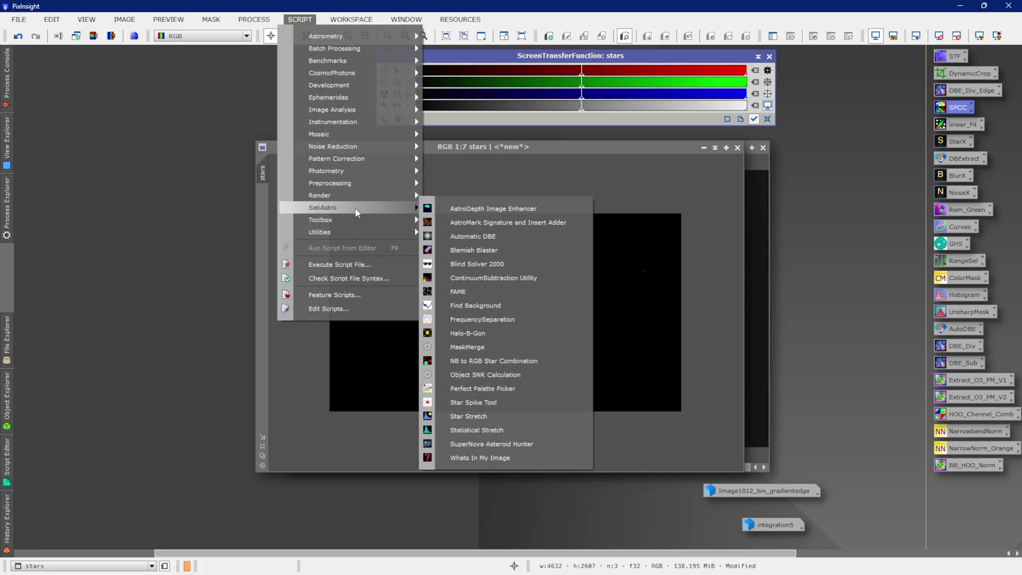
pyautogui.click(498, 417)
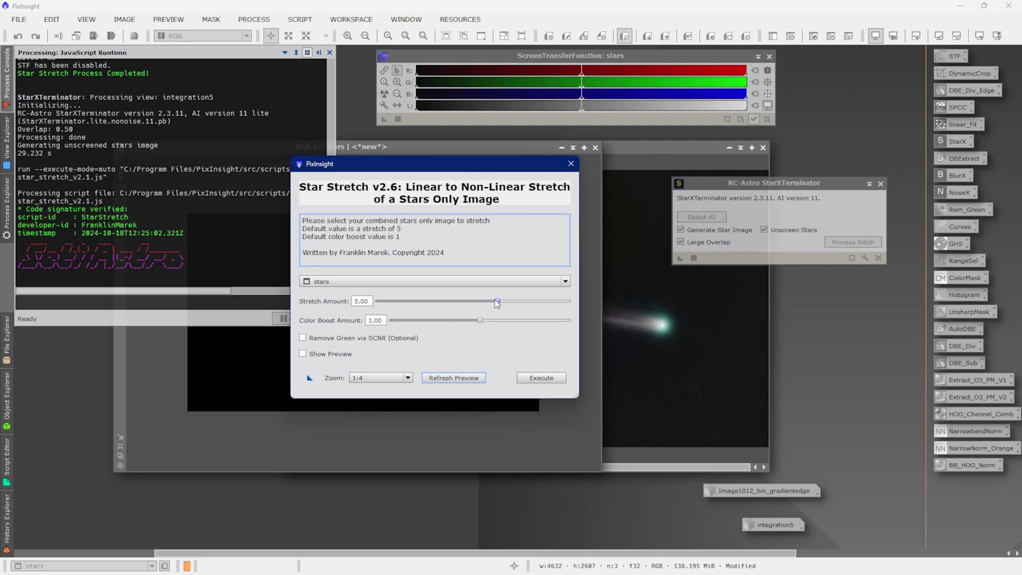
# - Set the star stretch amount to 6.00 and the color boost to 1.25, and show the preview
pyautogui.moveTo(496, 300); pyautogui.dragTo(523, 301)
pyautogui.moveTo(697, 308); pyautogui.dragTo(688, 308)
pyautogui.moveTo(633, 334); pyautogui.dragTo(663, 332)
pyautogui.click(429, 377)
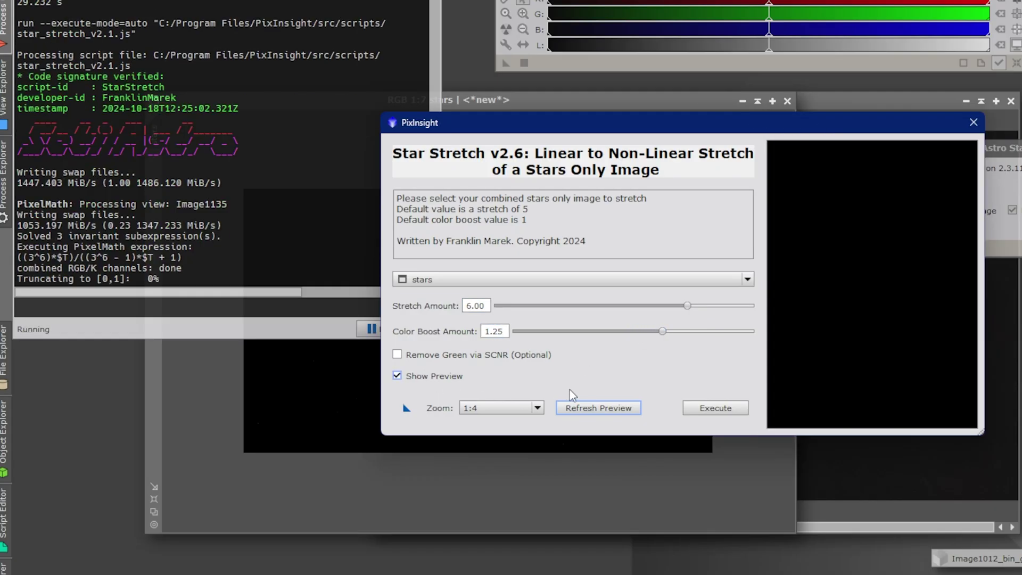
# - Enlarge the Star Stretch window to inspect the stars, enable green removal via SCNR, and refresh the preview
pyautogui.moveTo(981, 434); pyautogui.dragTo(1019, 572)
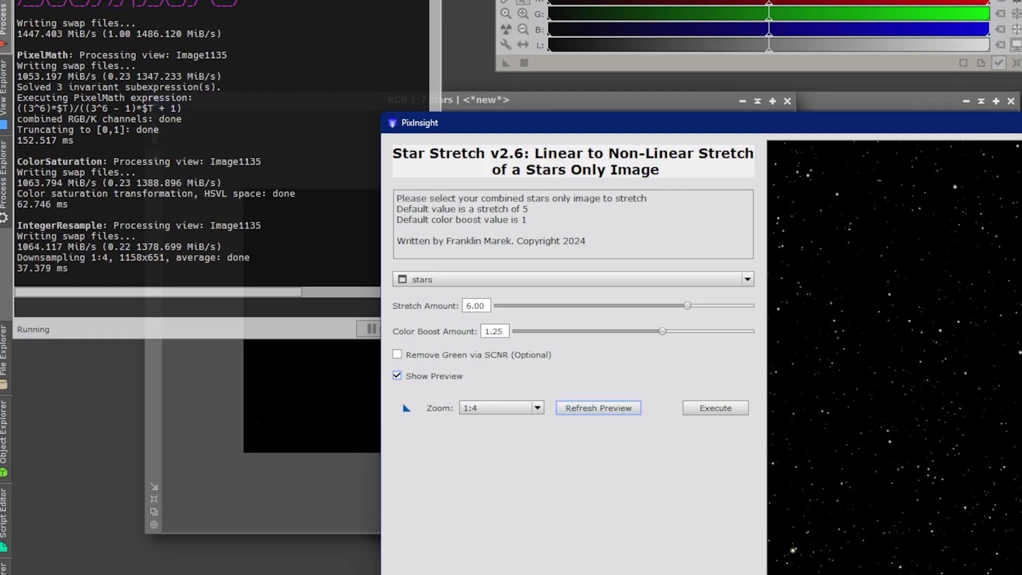
pyautogui.moveTo(780, 569); pyautogui.dragTo(1001, 572)
pyautogui.click(510, 356)
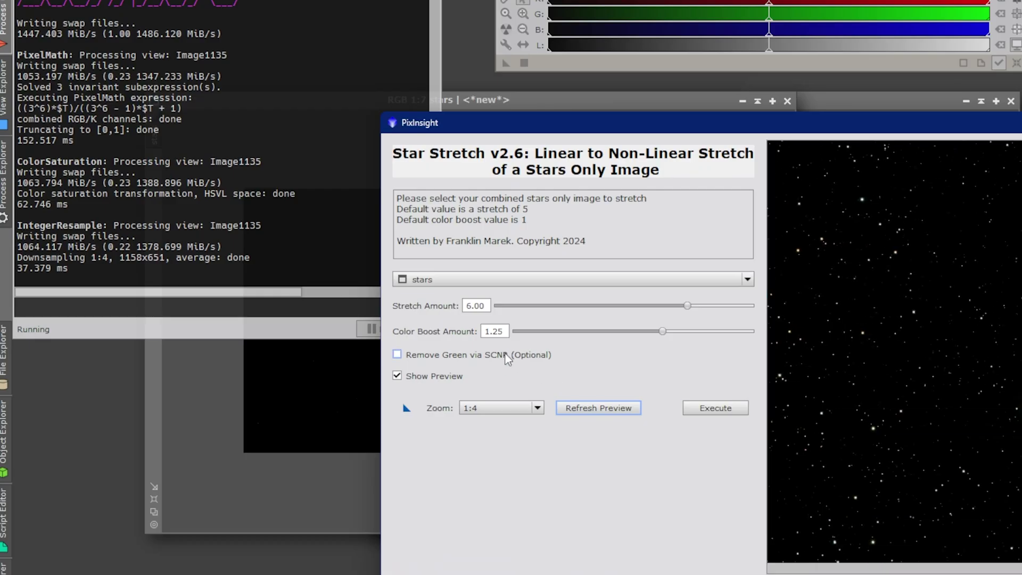
pyautogui.click(599, 411)
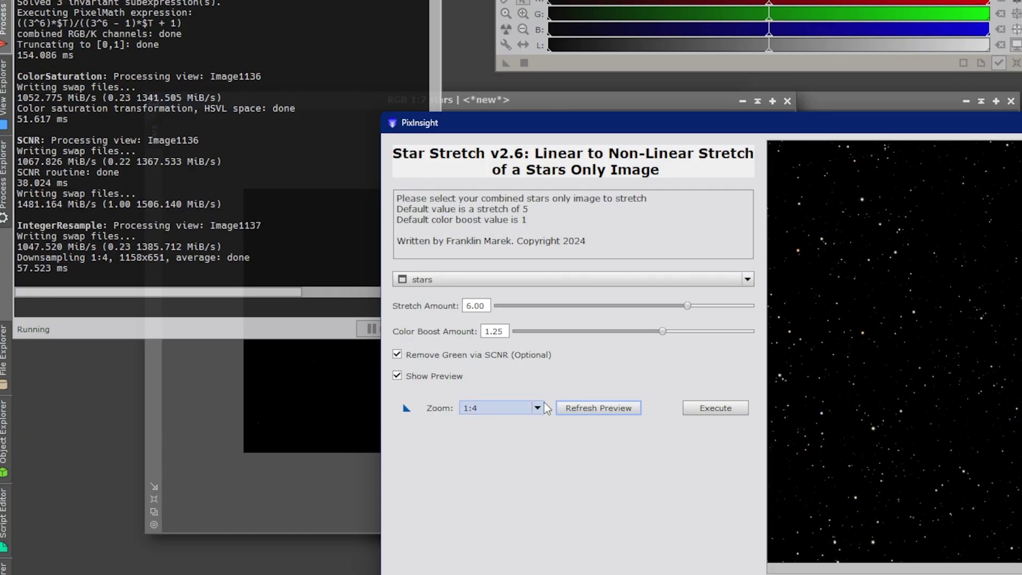
# - Apply the Star Stretch to the stars image, check the stretched stars, and close the open StarXTerminator window
pyautogui.click(706, 408)
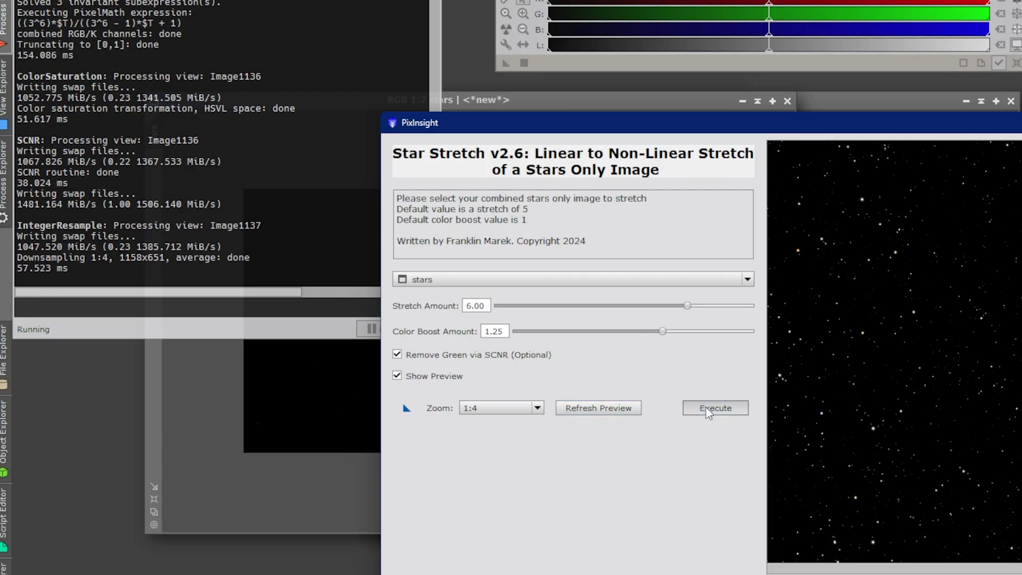
pyautogui.scroll(5, 692, 359)
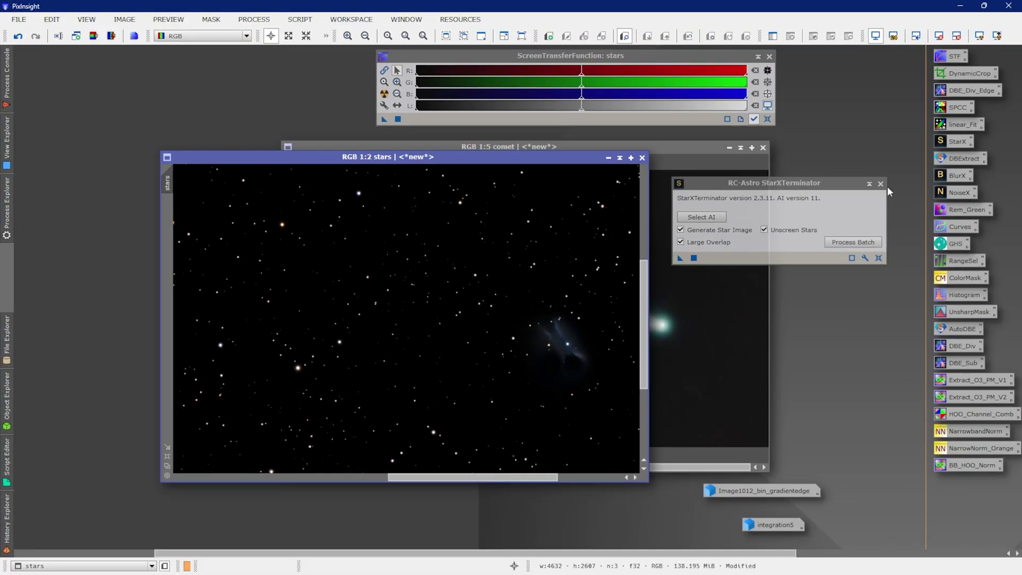
pyautogui.click(881, 184)
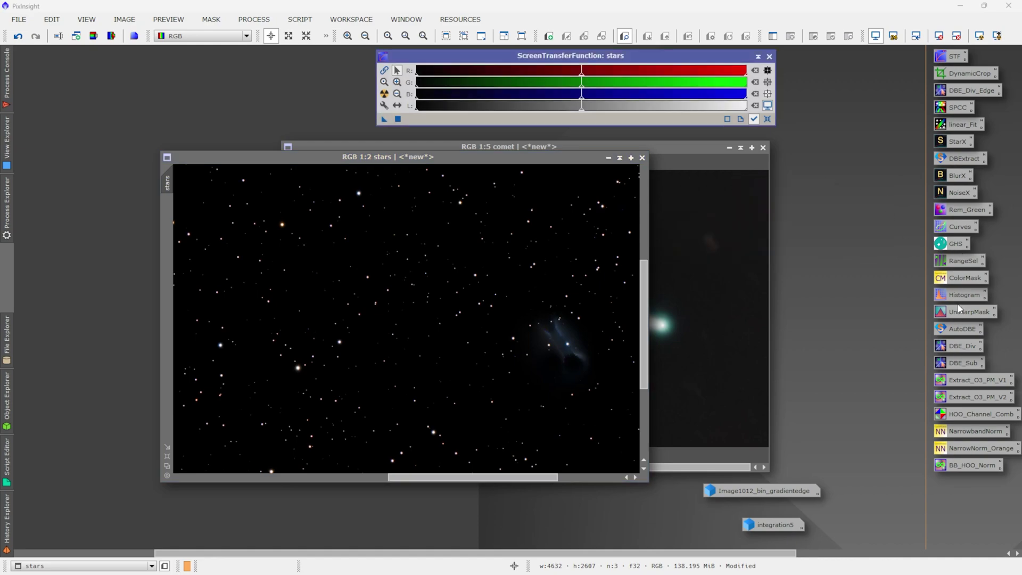
# - Run StarXTerminator on the stretched stars image with Generate Star Image and Unscreen Stars enabled and Large Overlap off
pyautogui.doubleClick(955, 141)
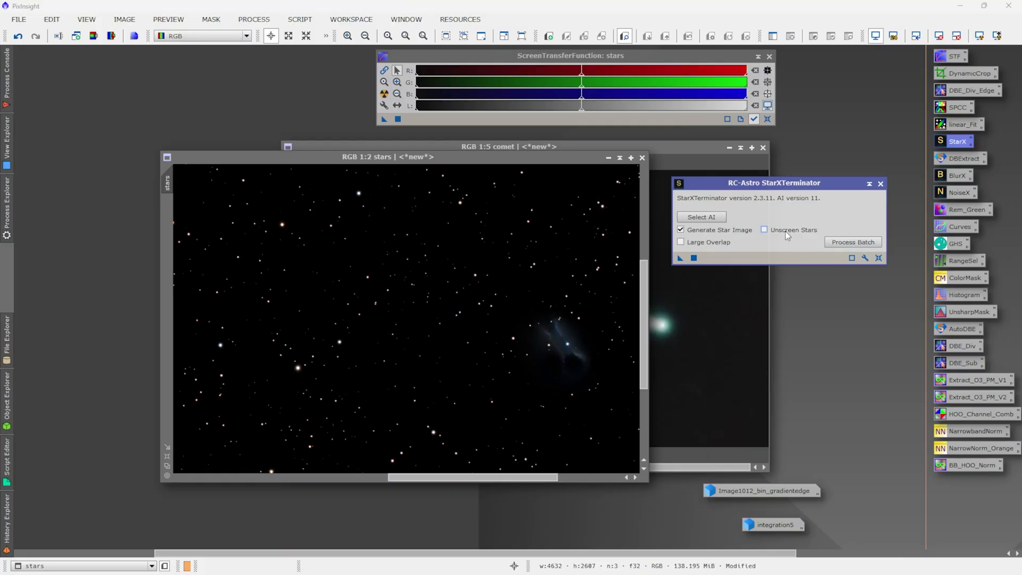
pyautogui.moveTo(681, 260); pyautogui.dragTo(371, 244)
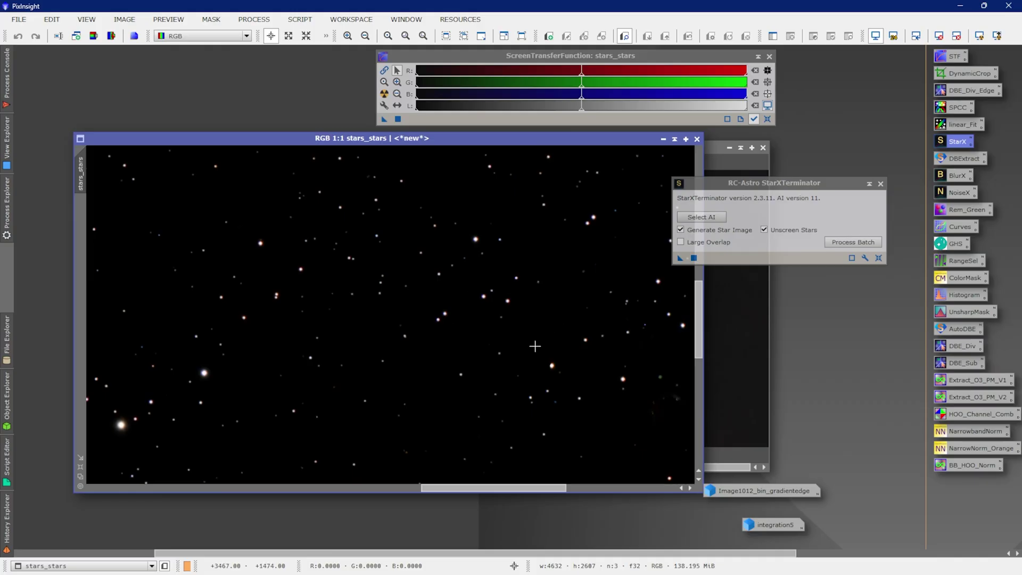
pyautogui.scroll(-5, 535, 346)
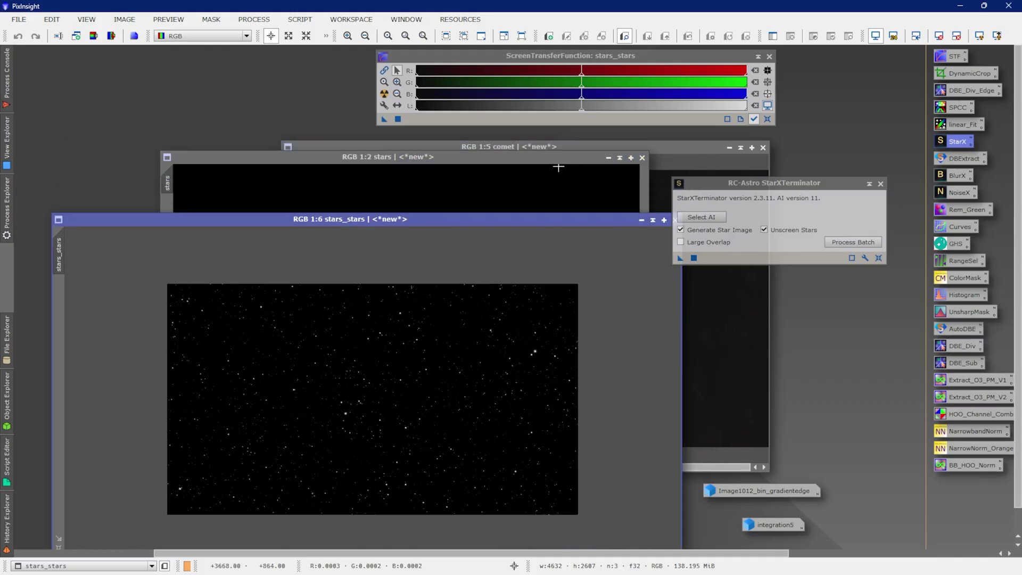
# - Minimize the stars image, inspect and reposition the stars_stars image, bring the comet image forward, and close StarXTerminator
pyautogui.click(608, 158)
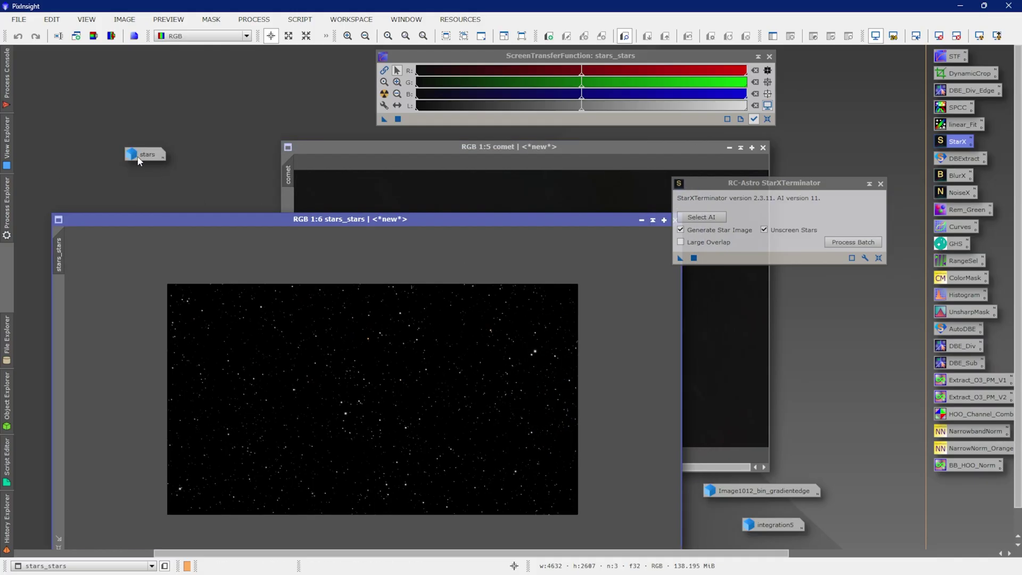
pyautogui.moveTo(138, 160); pyautogui.dragTo(96, 109)
pyautogui.moveTo(193, 217); pyautogui.dragTo(211, 125)
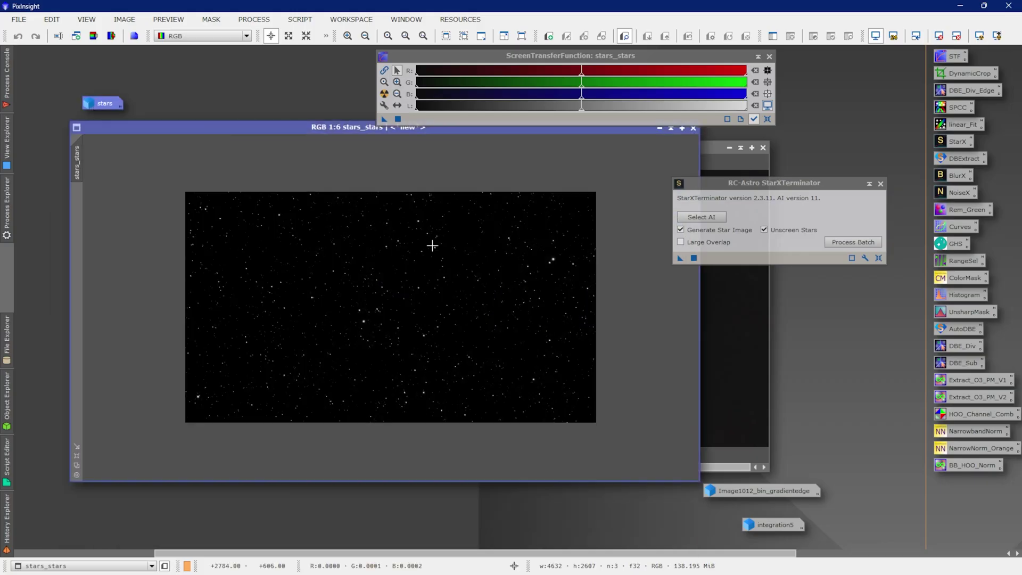
pyautogui.scroll(4, 522, 333)
pyautogui.scroll(-3, 520, 337)
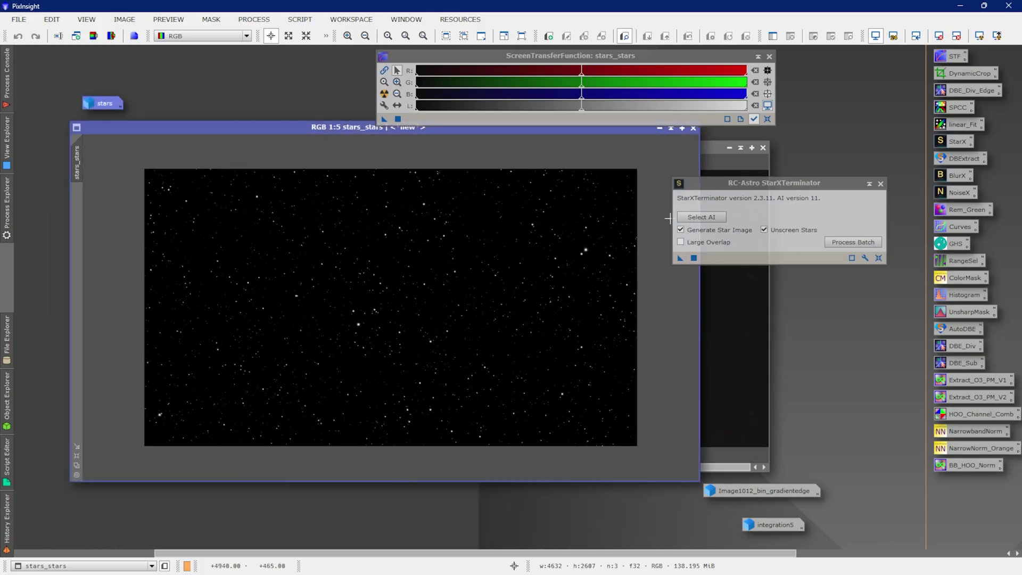
pyautogui.moveTo(587, 135); pyautogui.dragTo(557, 174)
pyautogui.click(651, 148)
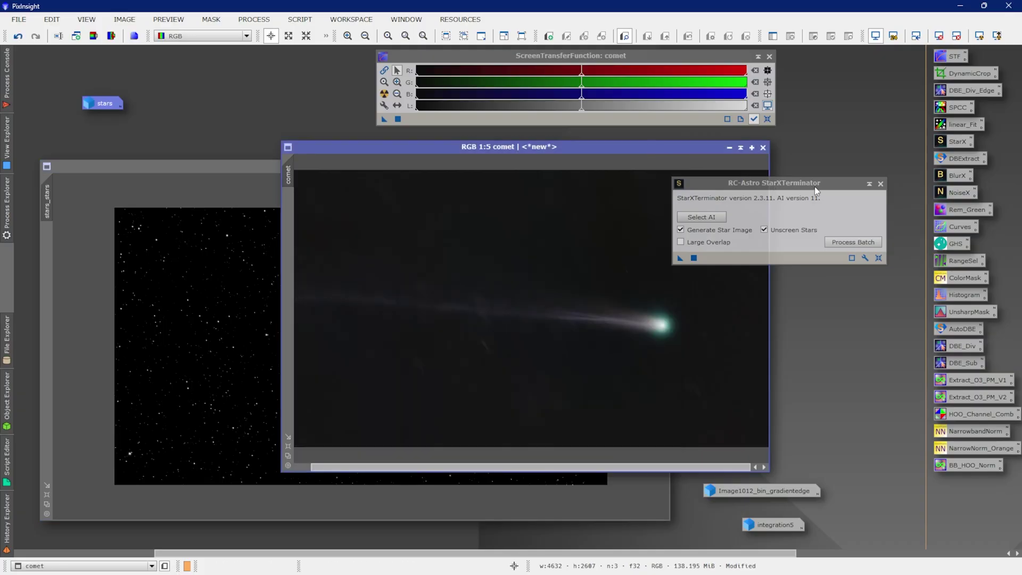
pyautogui.click(880, 184)
# - Open the ImageBlend script and choose comet as the base image and stars_stars as the blend image
pyautogui.click(299, 19)
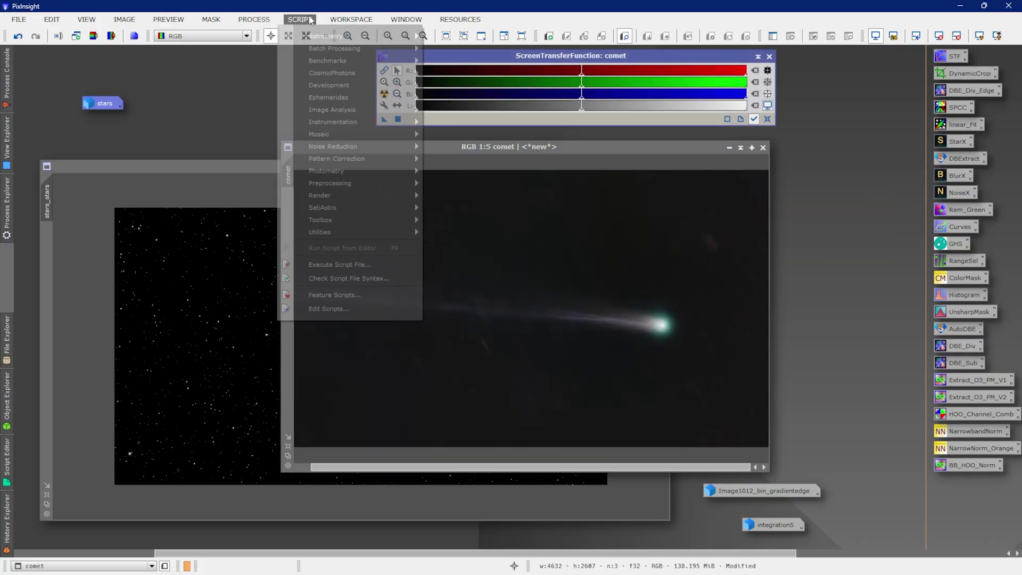
pyautogui.moveTo(358, 227)
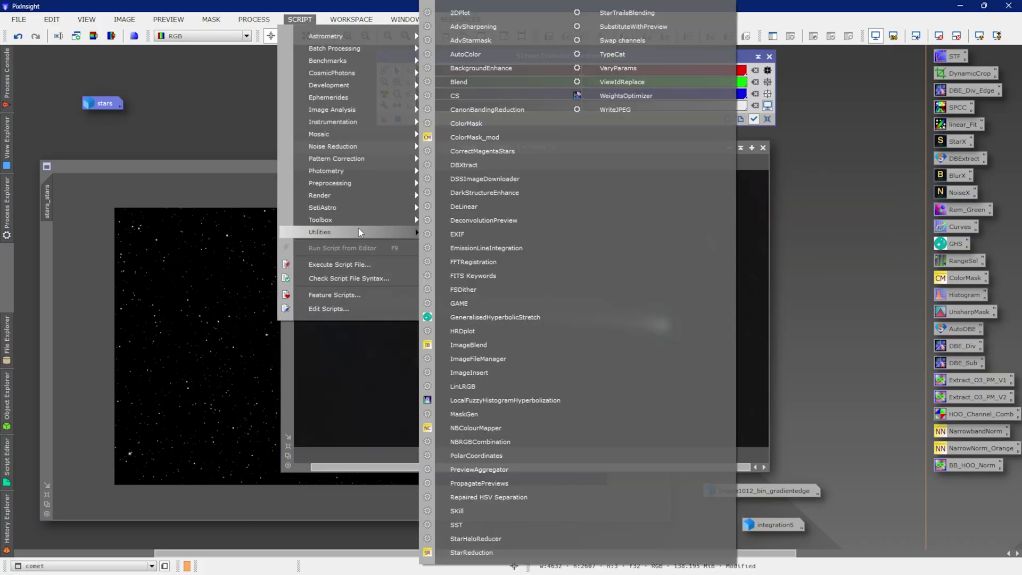
pyautogui.click(482, 354)
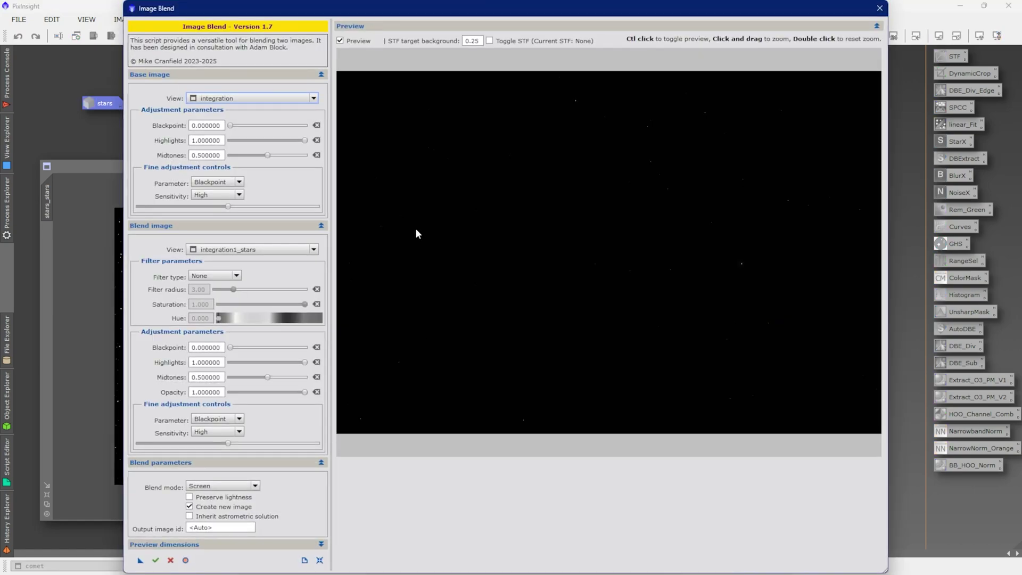
pyautogui.click(251, 100)
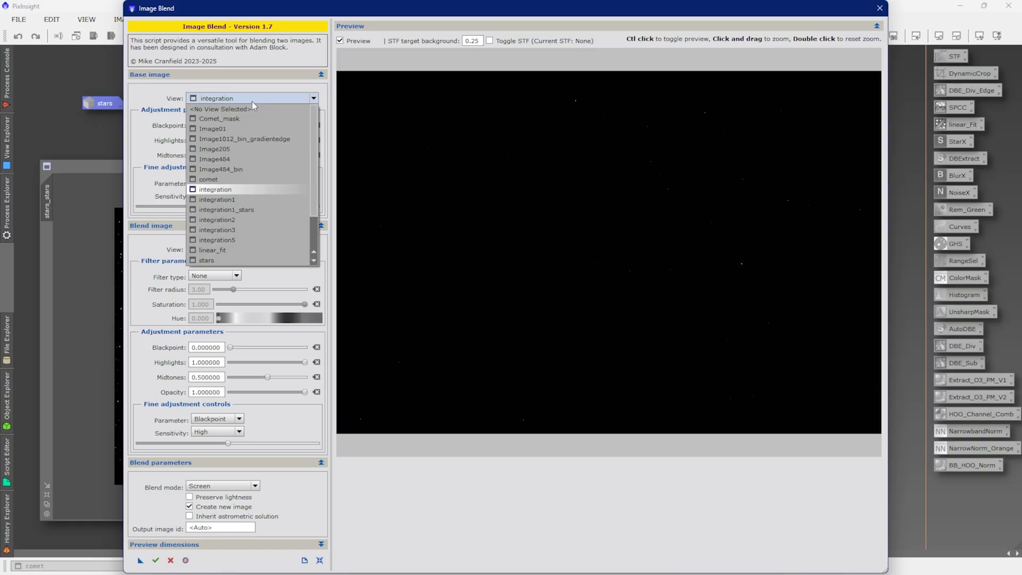
pyautogui.click(234, 180)
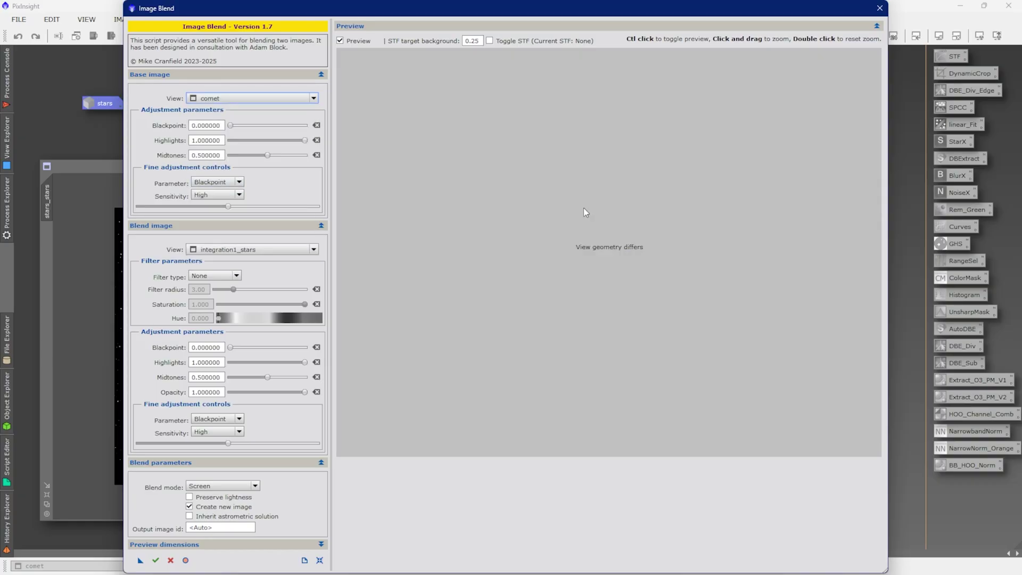
pyautogui.click(221, 253)
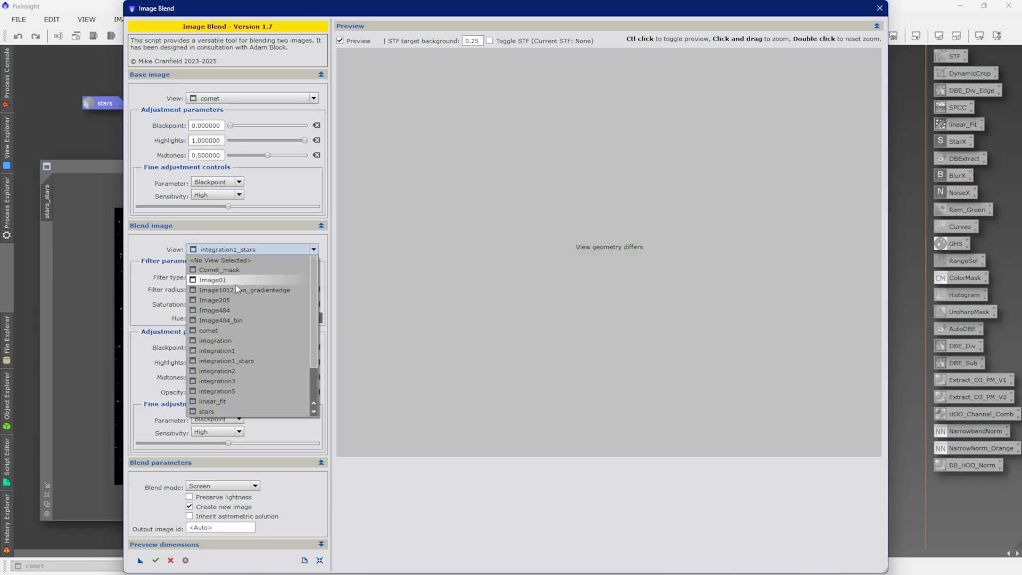
pyautogui.scroll(-2, 249, 395)
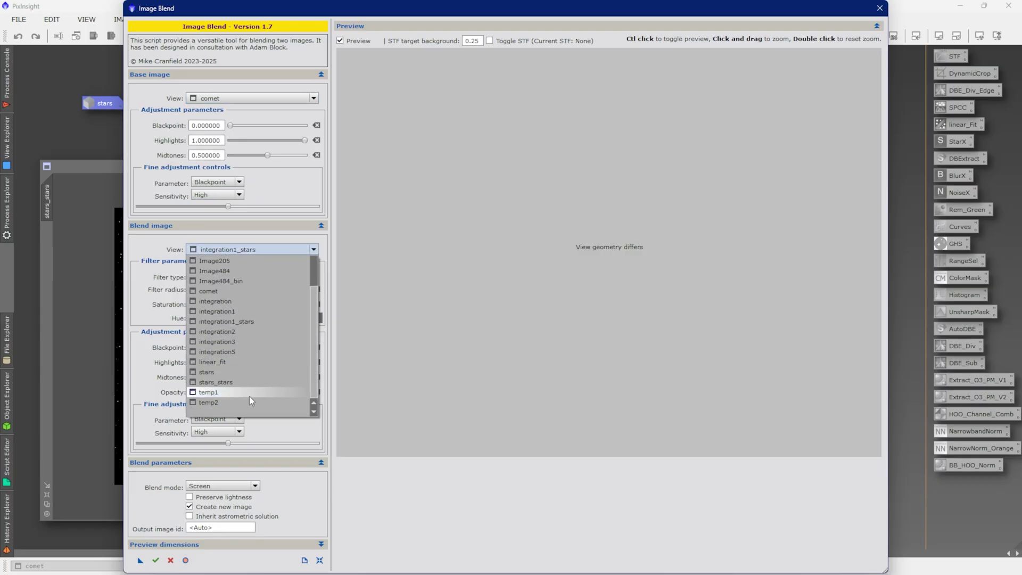
pyautogui.click(234, 384)
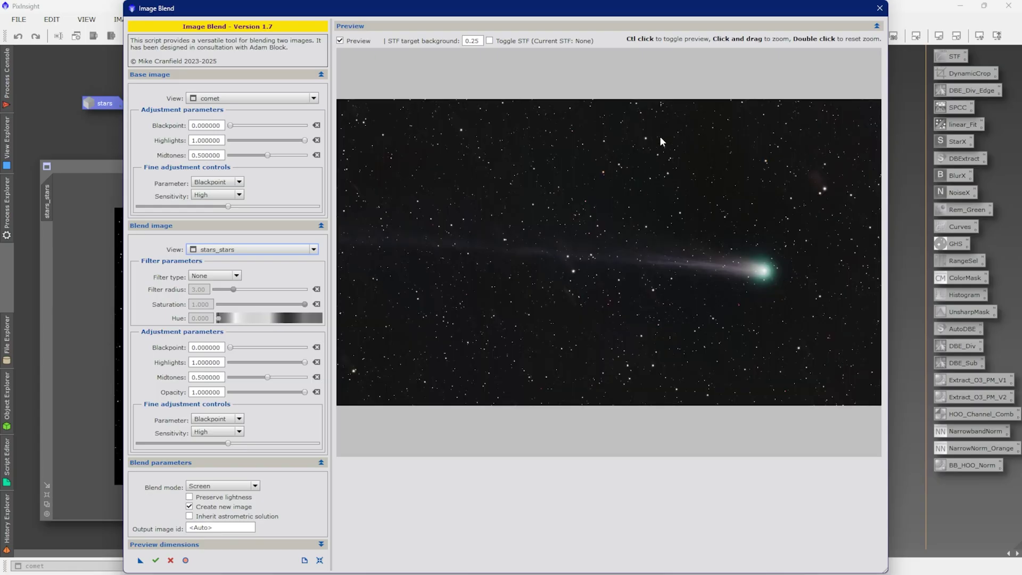
# - Set the base image highlights to 0.90 and run the Screen blend to create a new combined image
pyautogui.moveTo(647, 12); pyautogui.dragTo(621, 41)
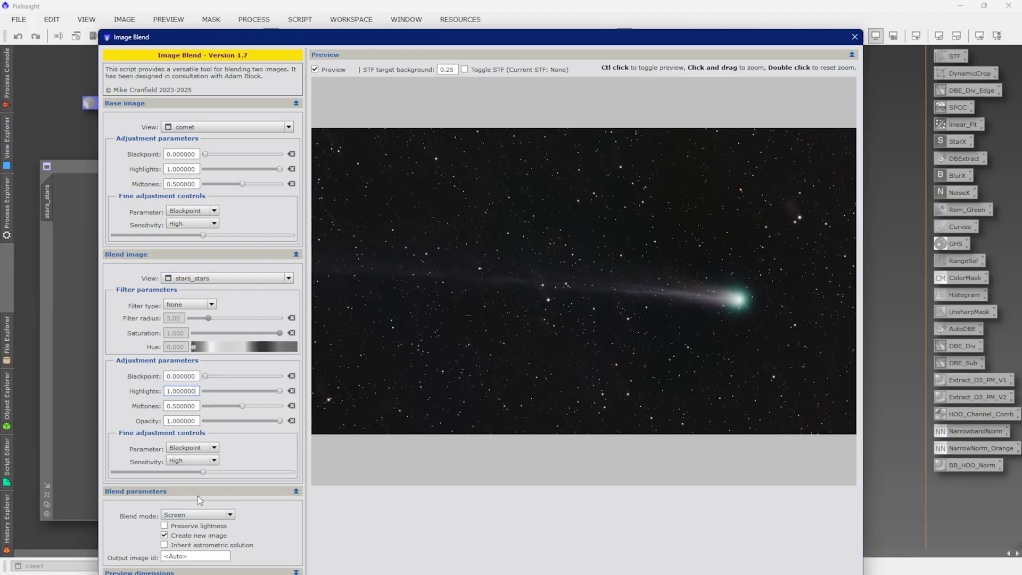
pyautogui.moveTo(279, 169); pyautogui.dragTo(273, 170)
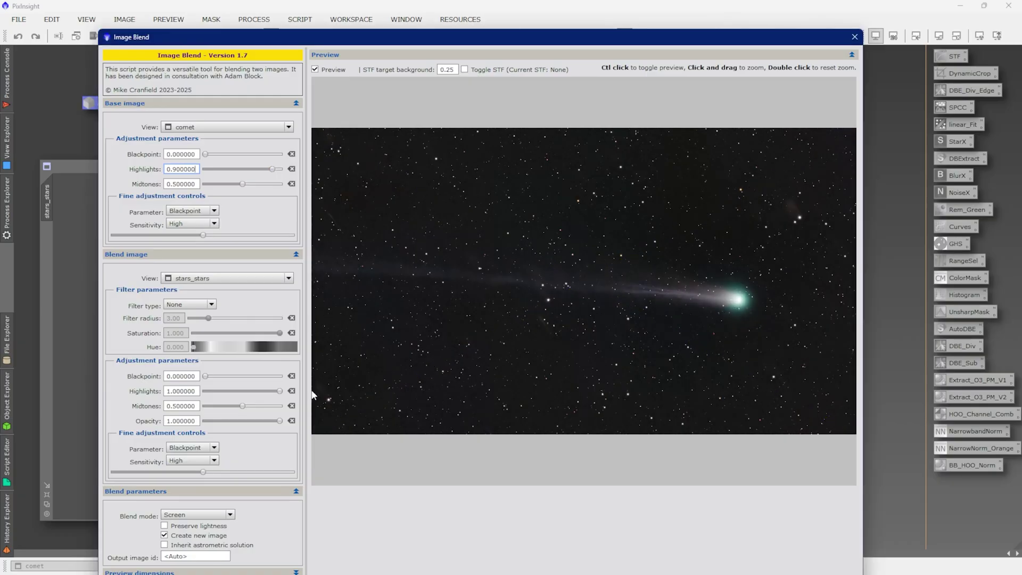
pyautogui.moveTo(480, 41); pyautogui.dragTo(494, 13)
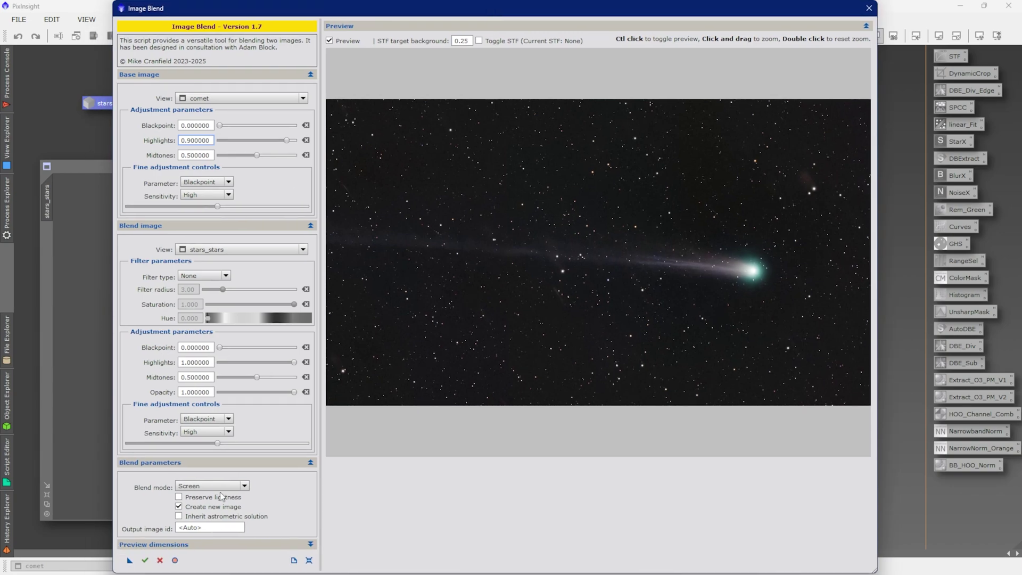
pyautogui.click(145, 560)
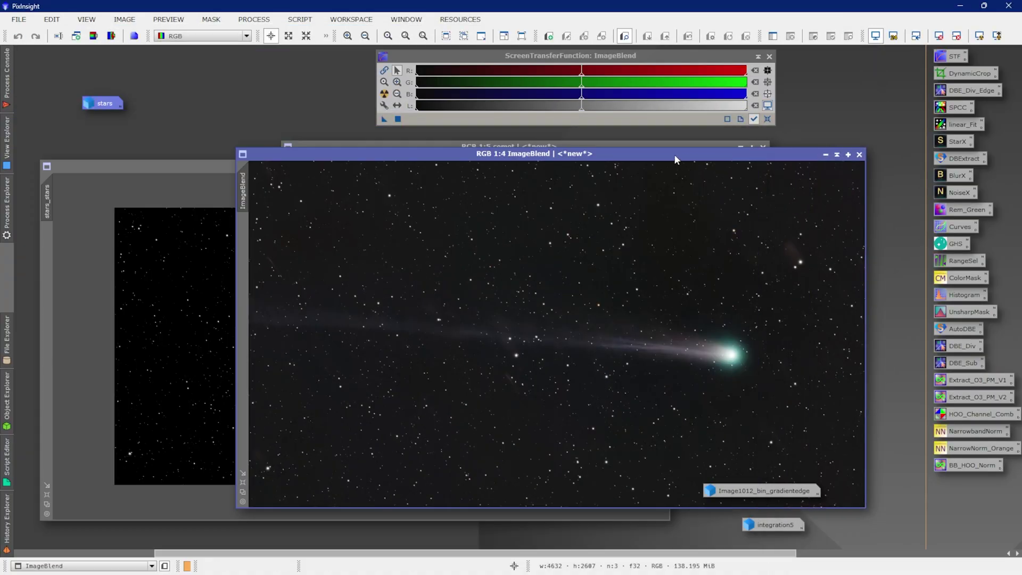
# - Inspect the blended comet and stars image and give it a new identifier beginning with "FinishedCo"
pyautogui.scroll(2, 730, 374)
pyautogui.scroll(-3, 650, 353)
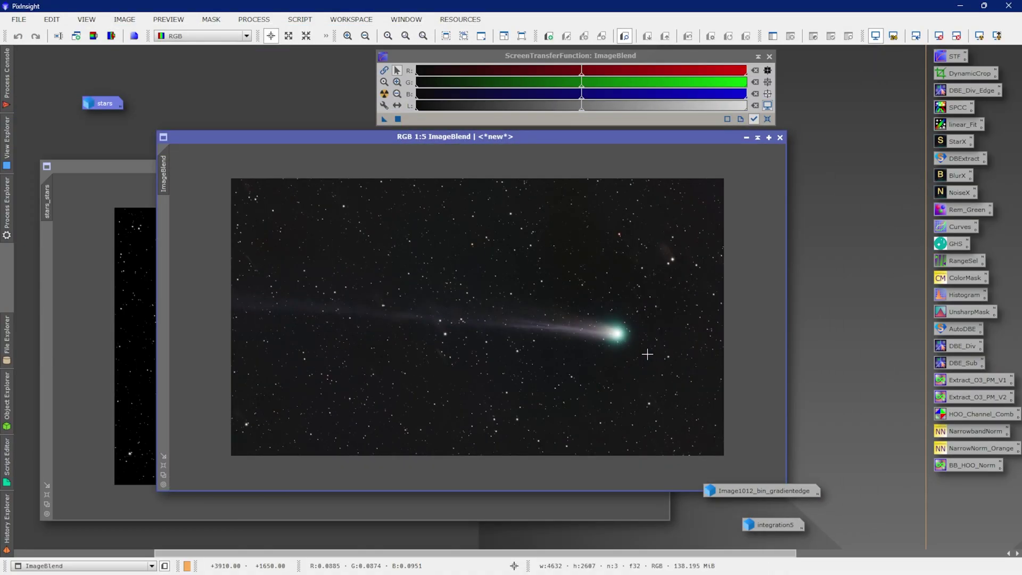
pyautogui.rightClick(159, 170)
pyautogui.click(206, 213)
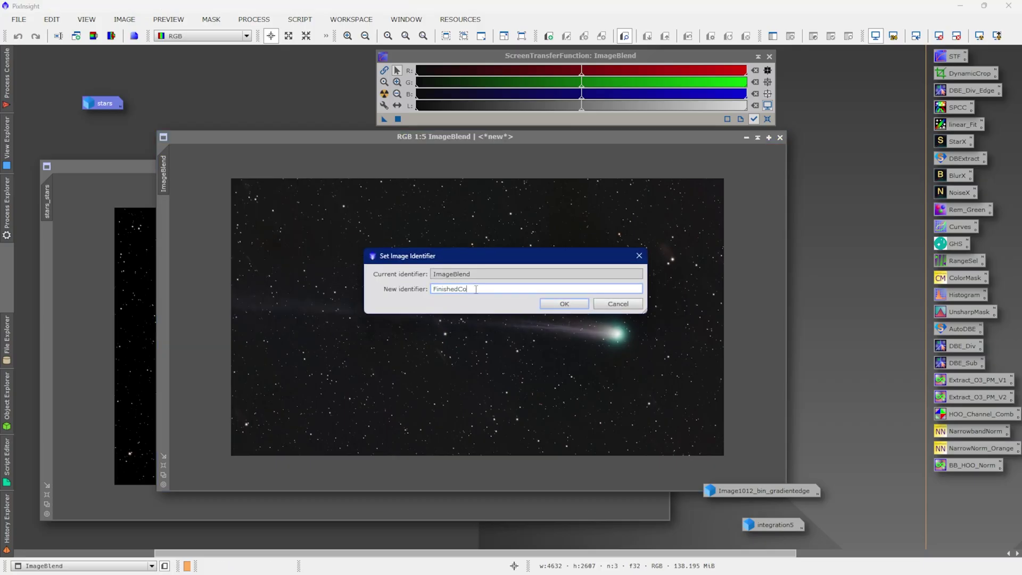
pyautogui.press('Return')
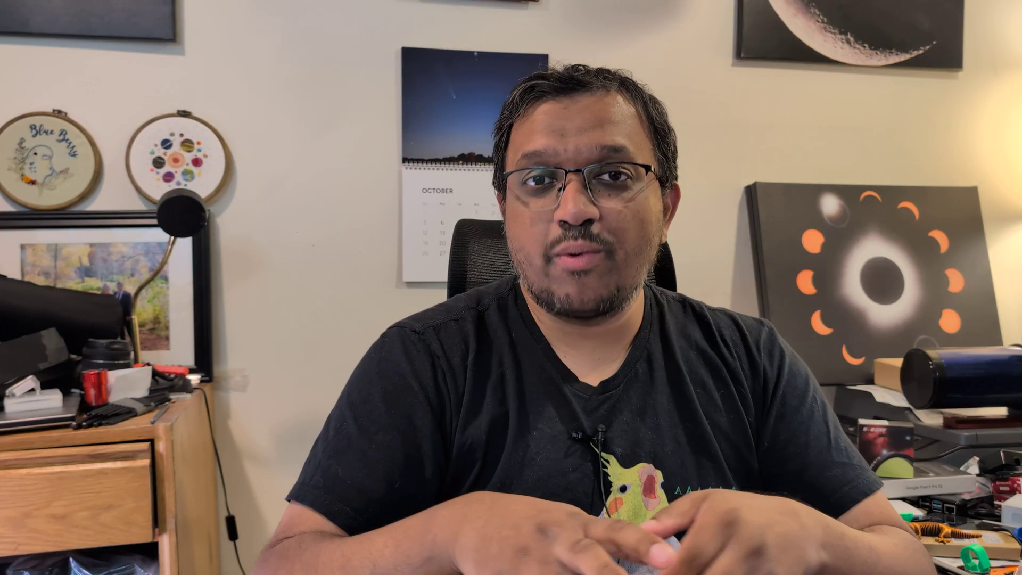